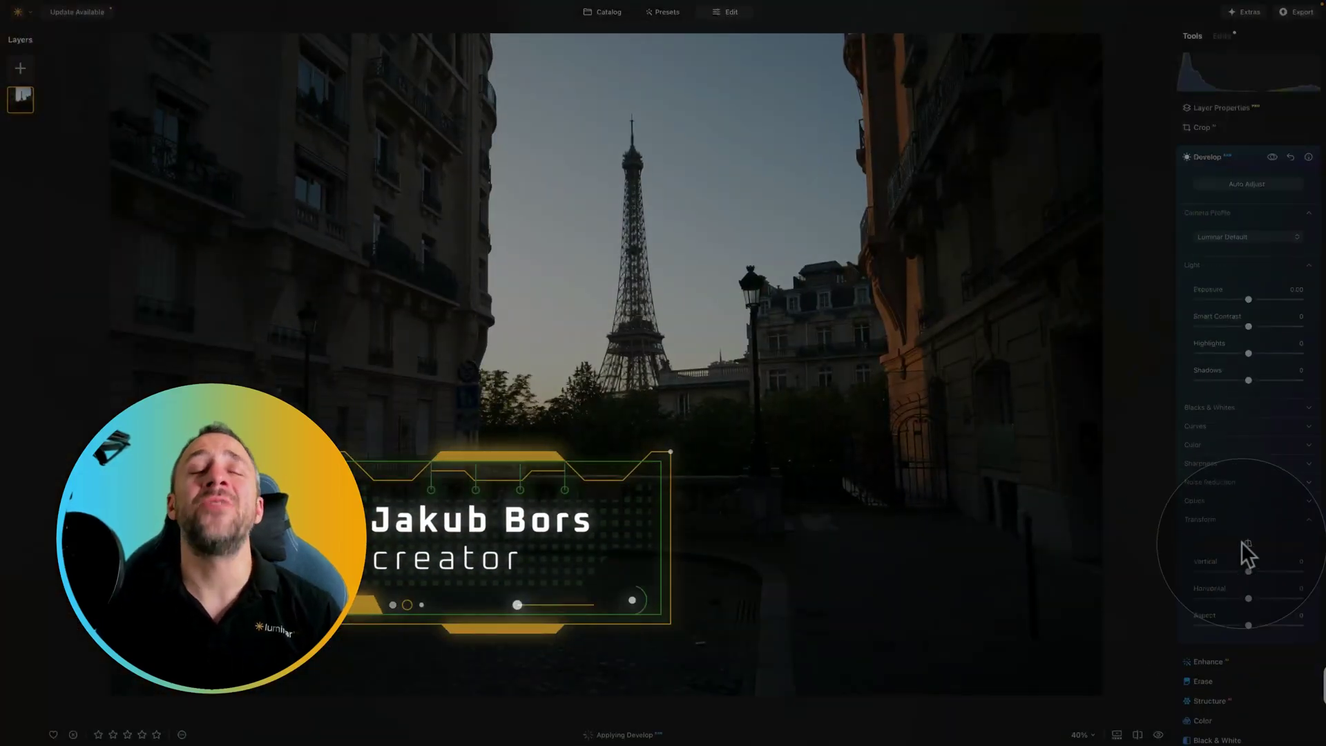
Raise Shadows to 92 to brighten the Eiffel Tower street photo, then collapse the Light and Blacks & Whites sections.
click(1233, 230)
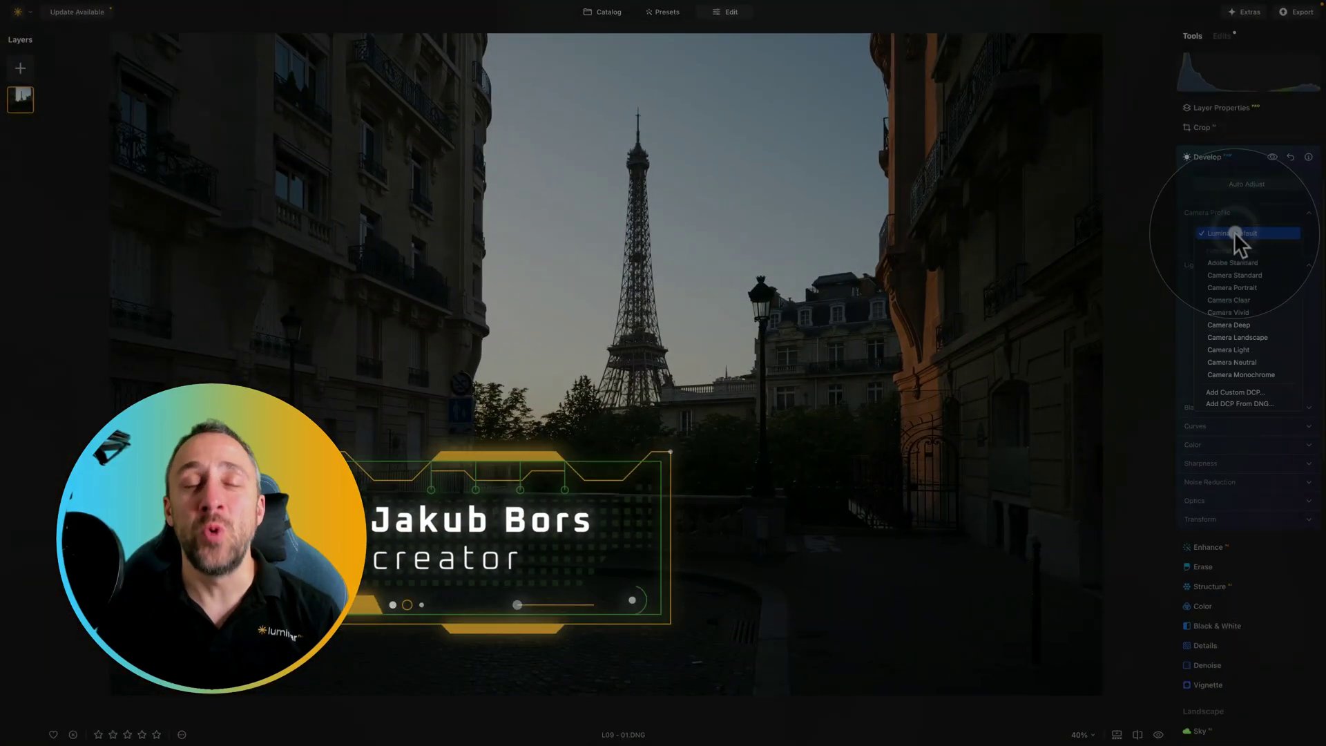
click(1233, 233)
drag(1248, 320, 1298, 349)
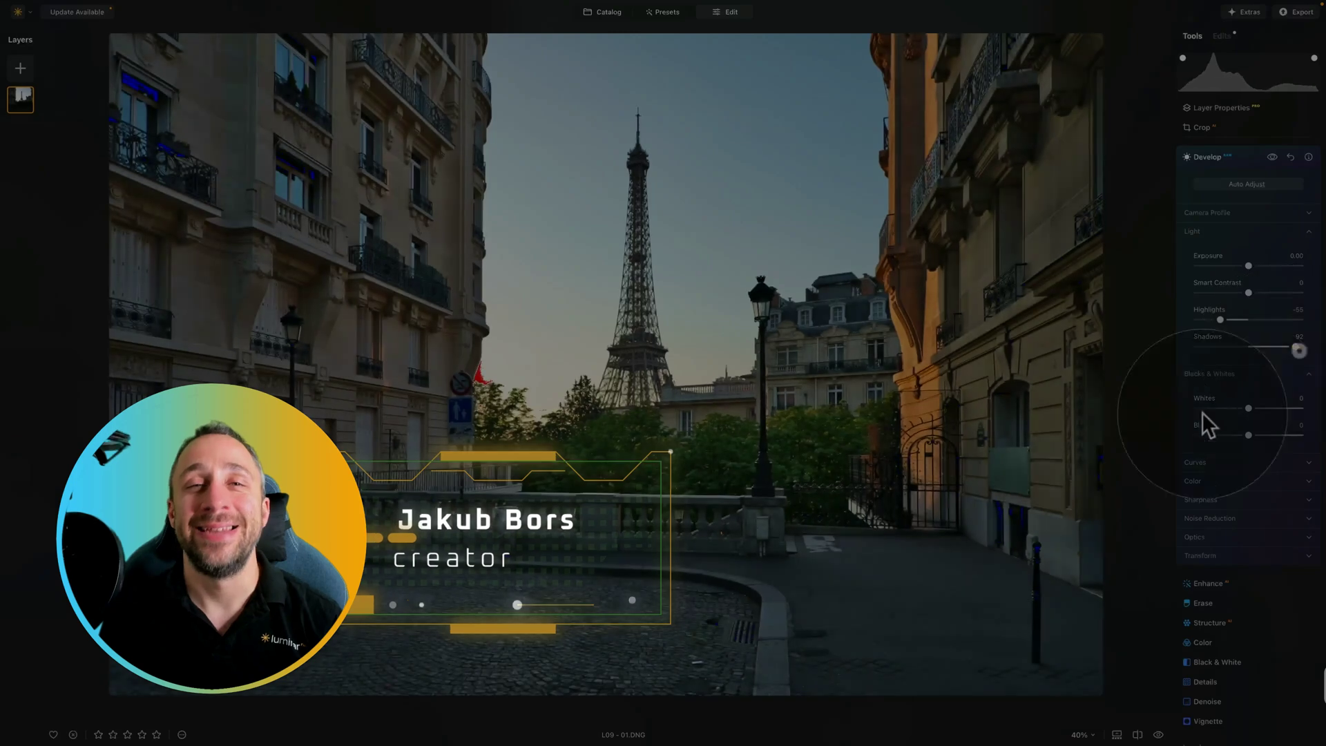
click(1243, 232)
click(1243, 250)
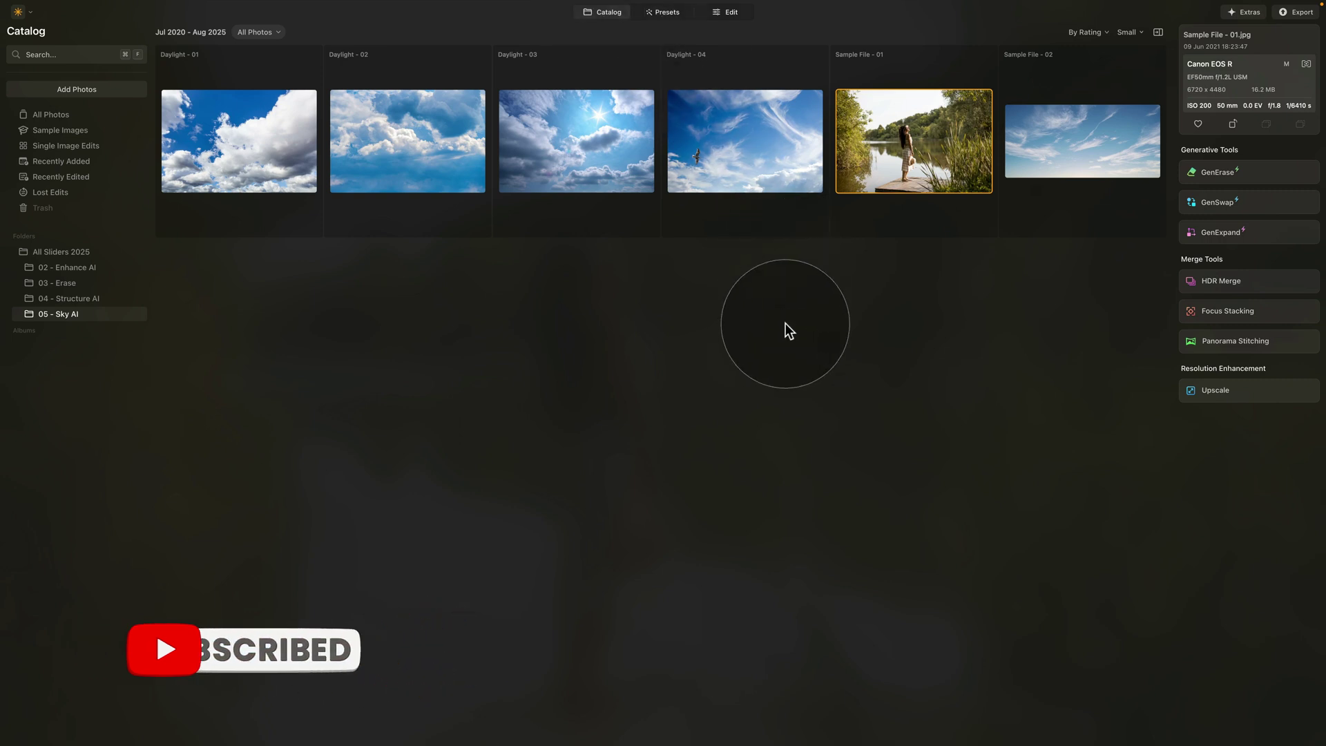
Preview the Sample File - 01 lakeside portrait at full size, then select its thumbnail.
double_click(935, 156)
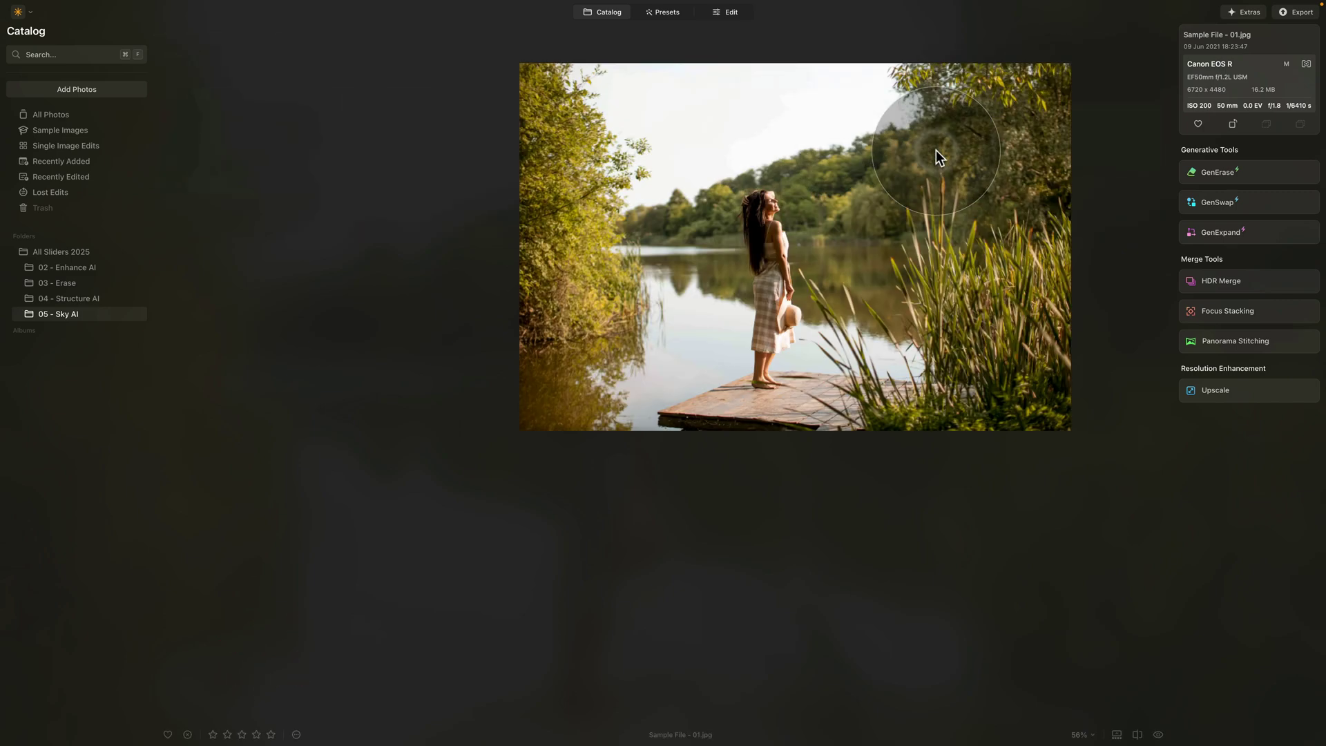
double_click(933, 151)
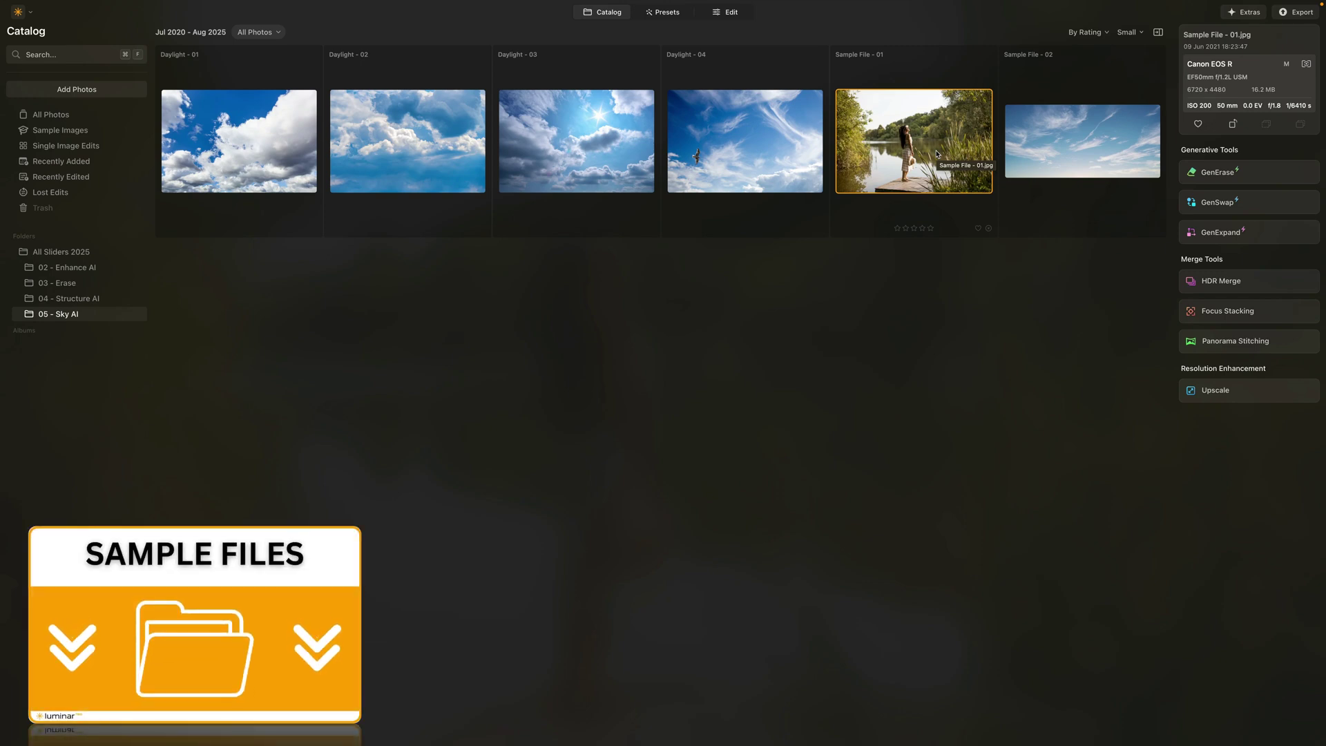
click(911, 125)
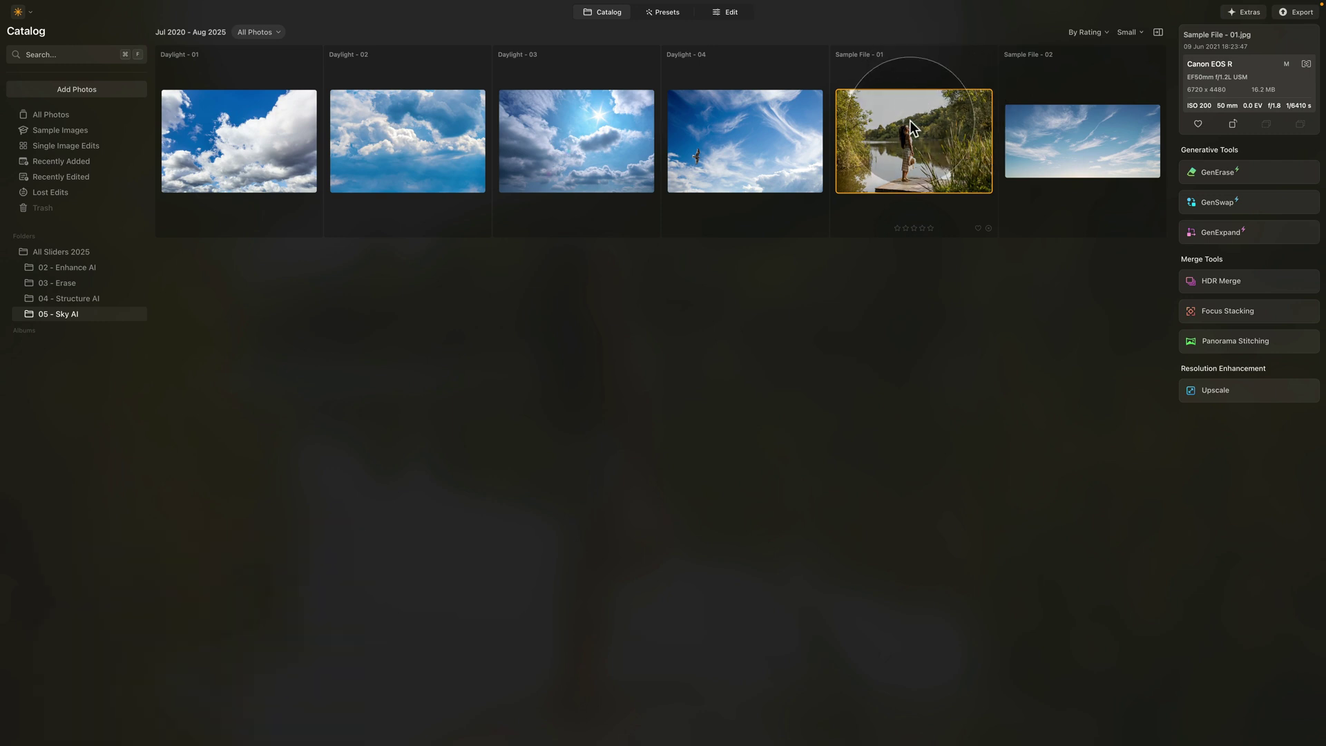
Open Sample File - 01 in Edit and expand the Sky tool under Landscape.
click(738, 16)
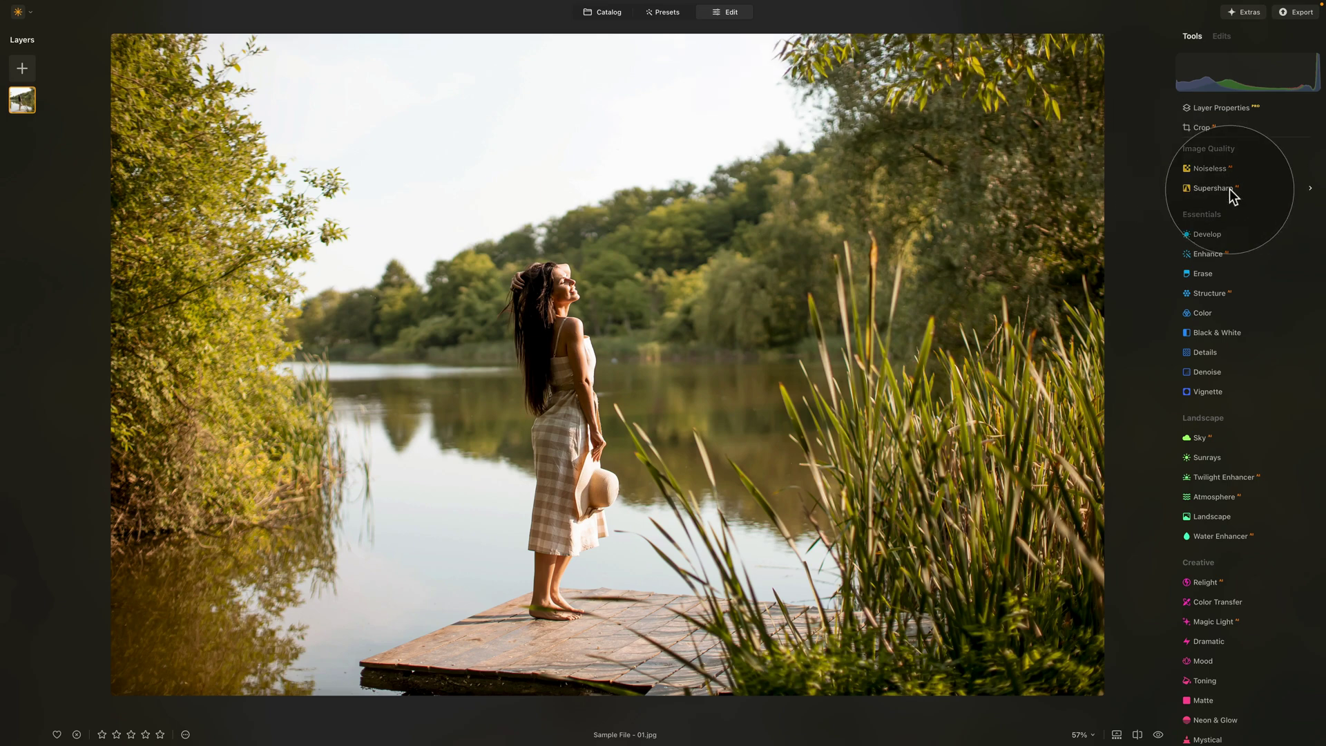
scroll(1229, 193, down, 2)
scroll(1229, 190, down, 3)
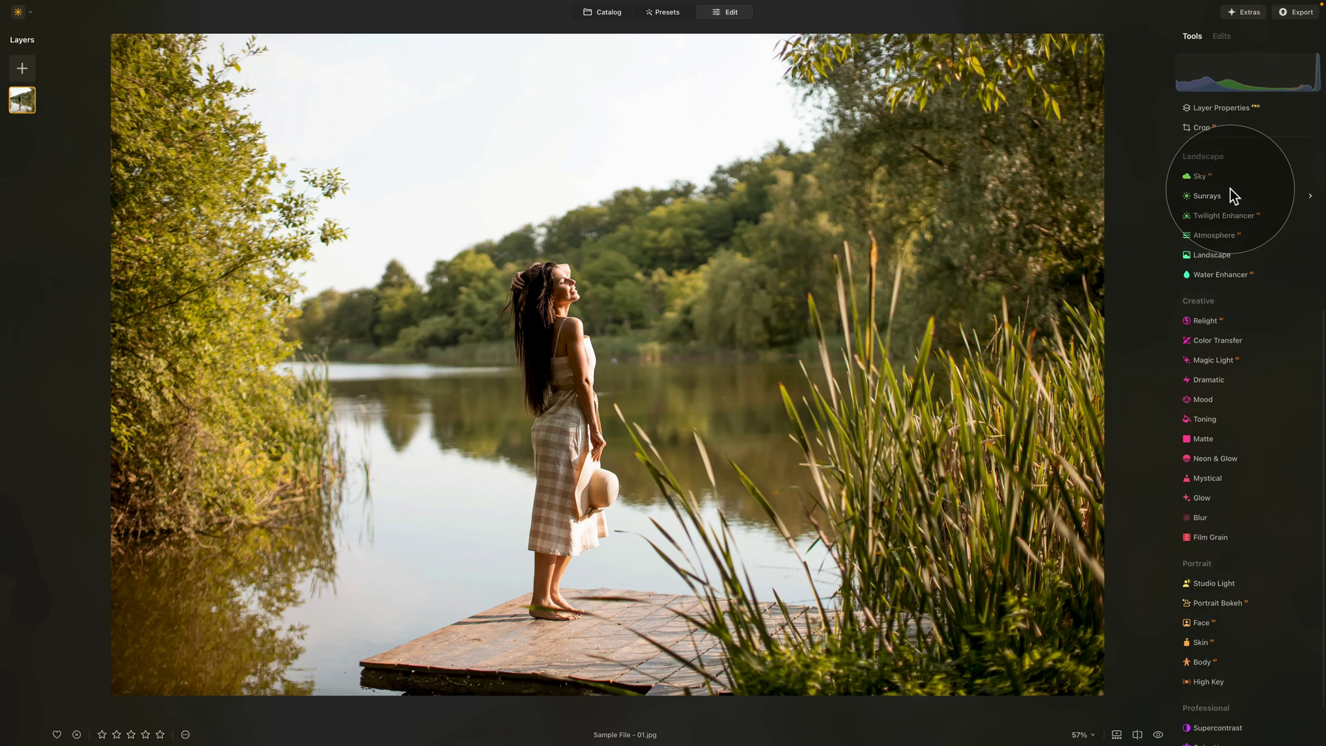
scroll(1203, 173, up, 1)
click(1203, 172)
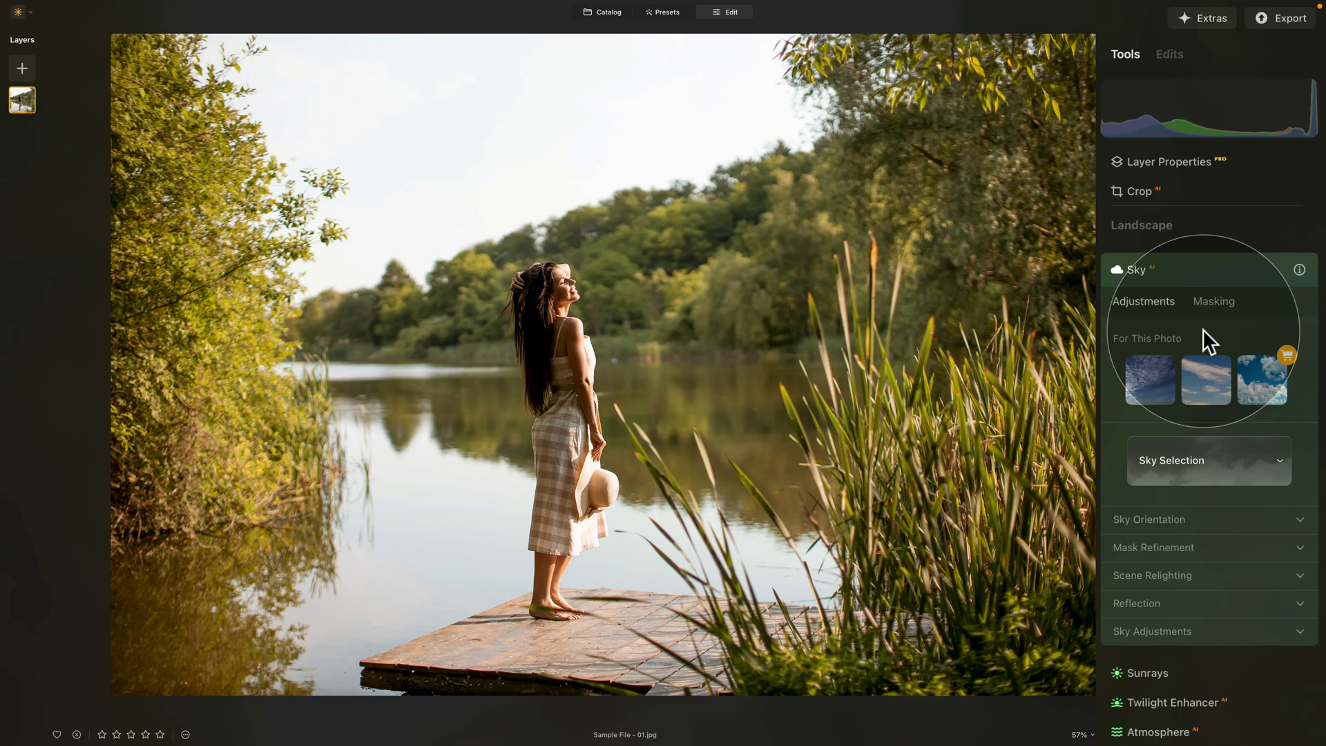
click(1142, 378)
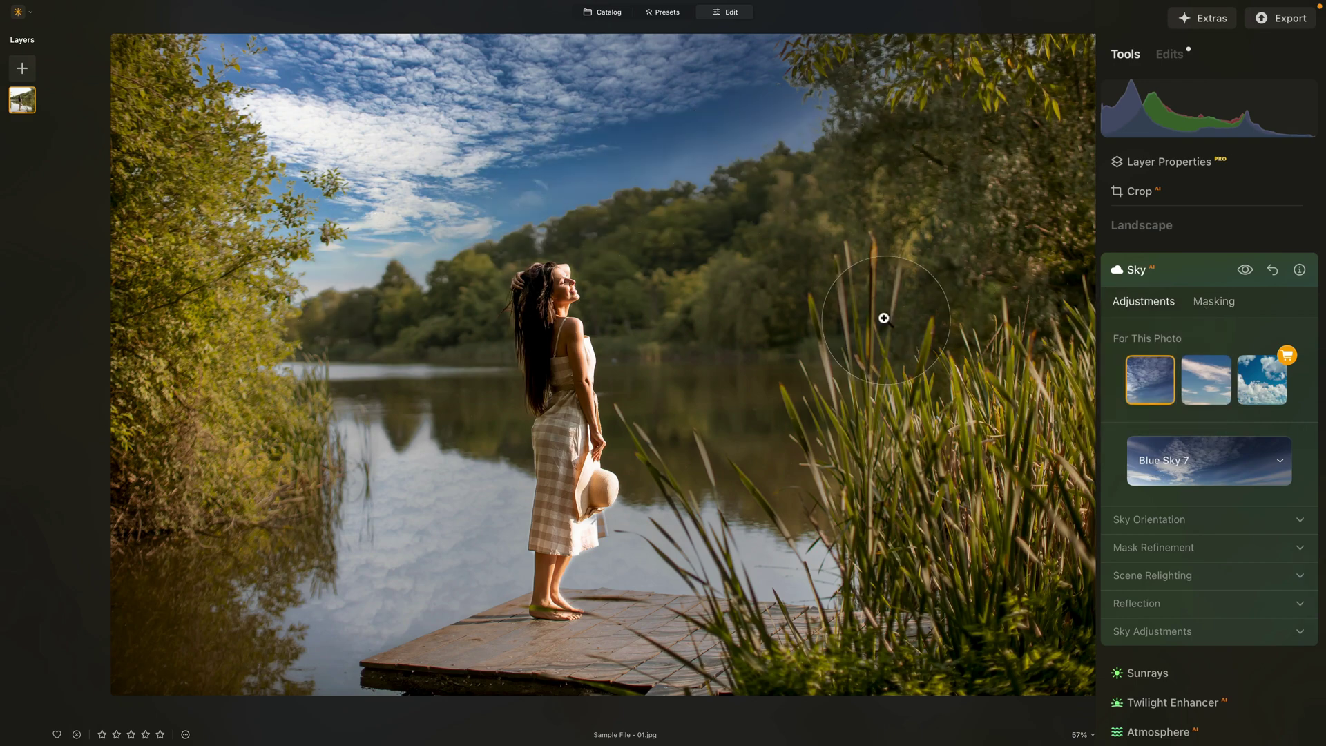
click(1199, 379)
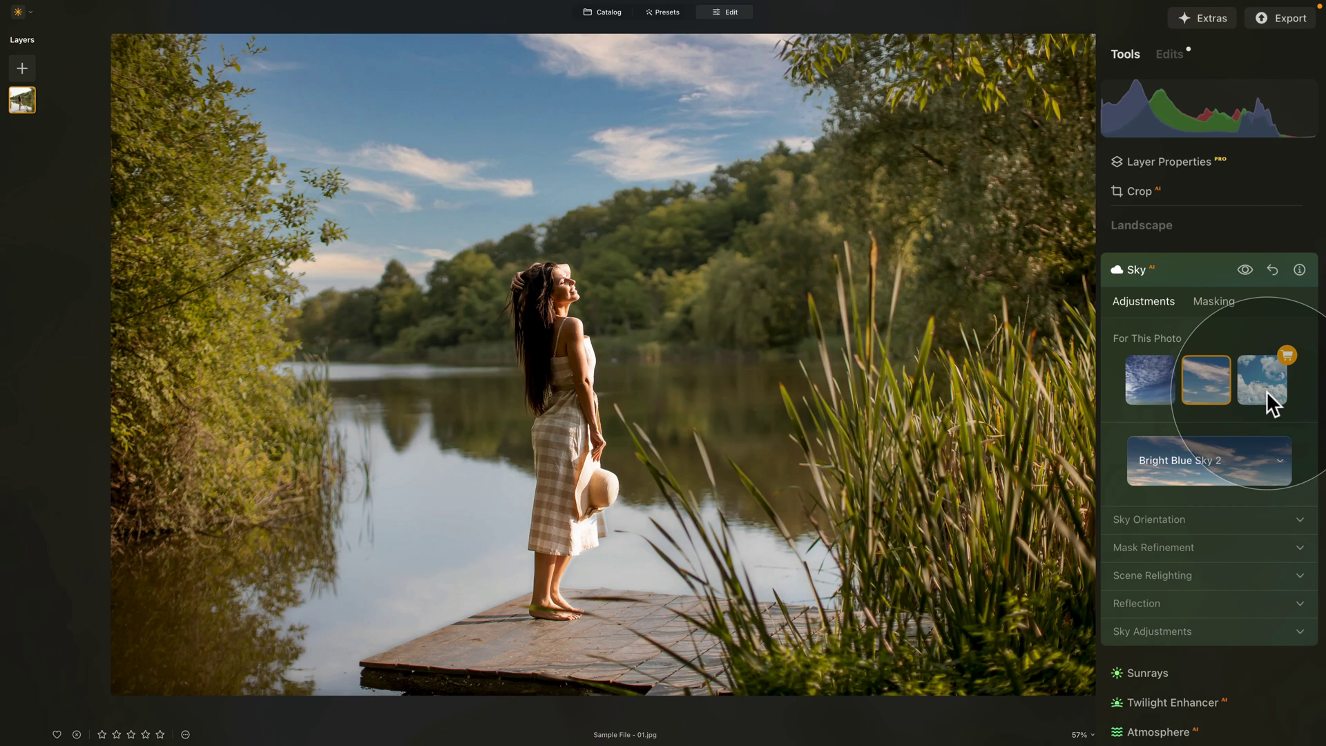
click(1270, 271)
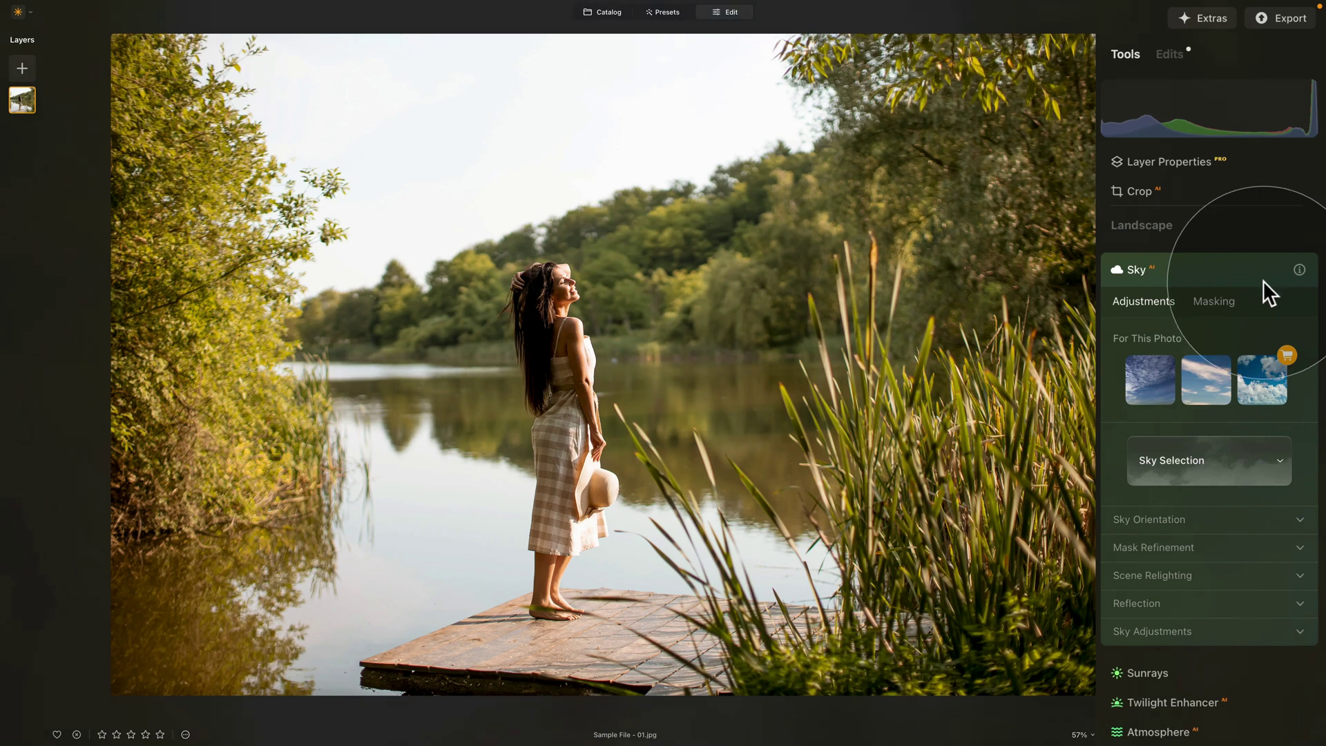
Open the sky gallery, filter it by Blue Sky and then Bright Blue Sky, and return to All Skies.
click(1243, 456)
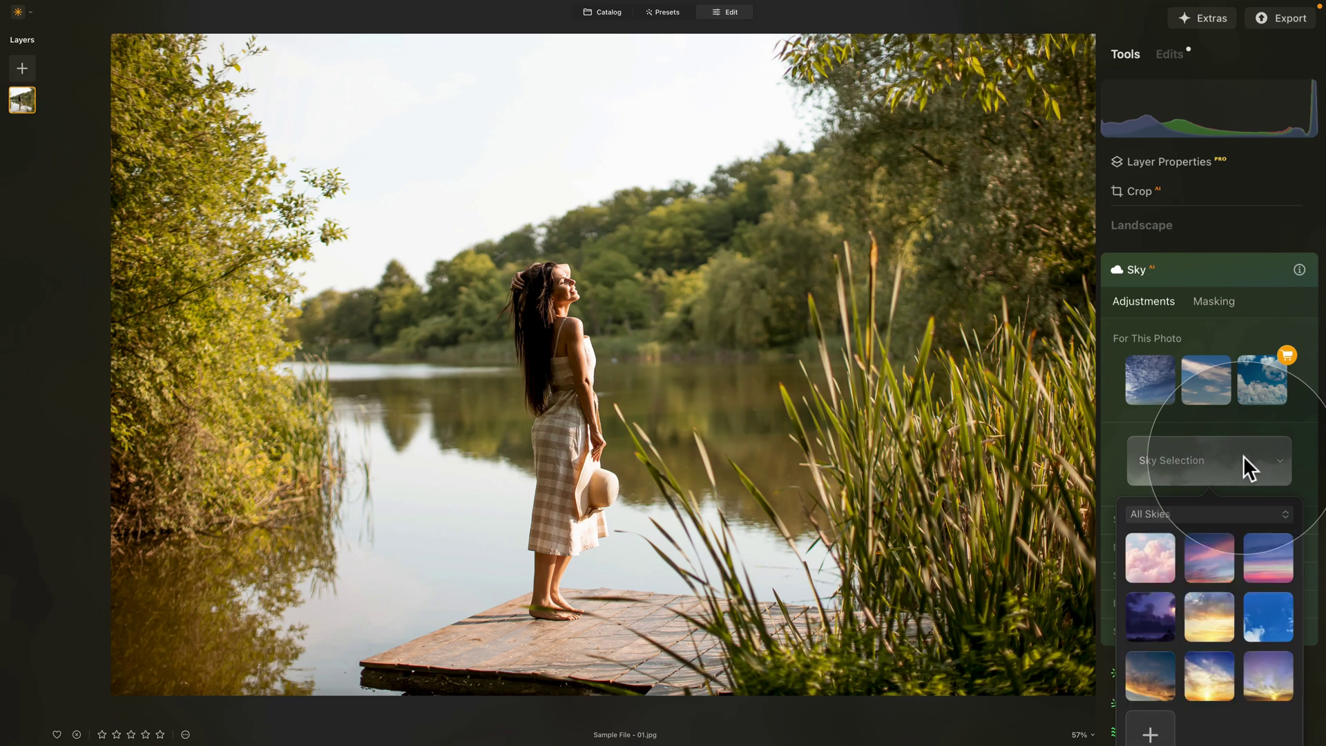
scroll(1243, 456, down, 5)
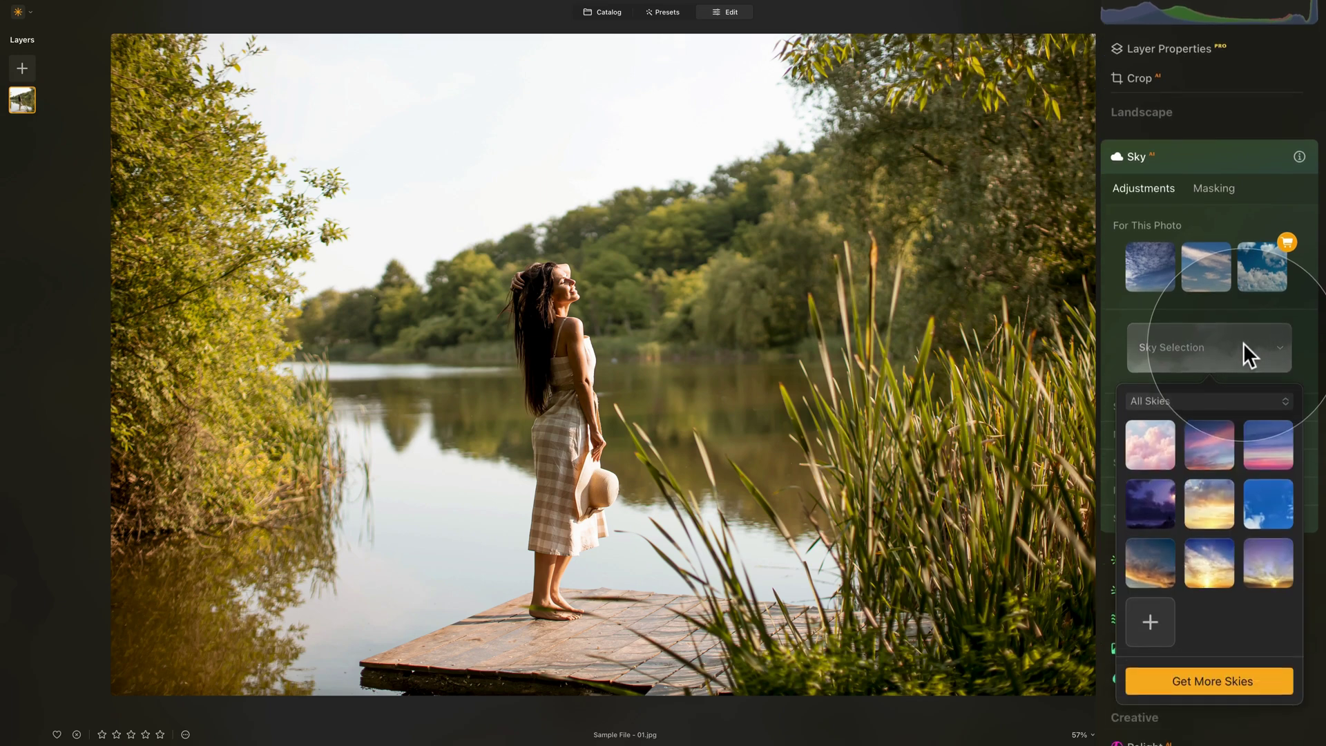
scroll(1218, 376, down, 5)
scroll(1218, 376, up, 5)
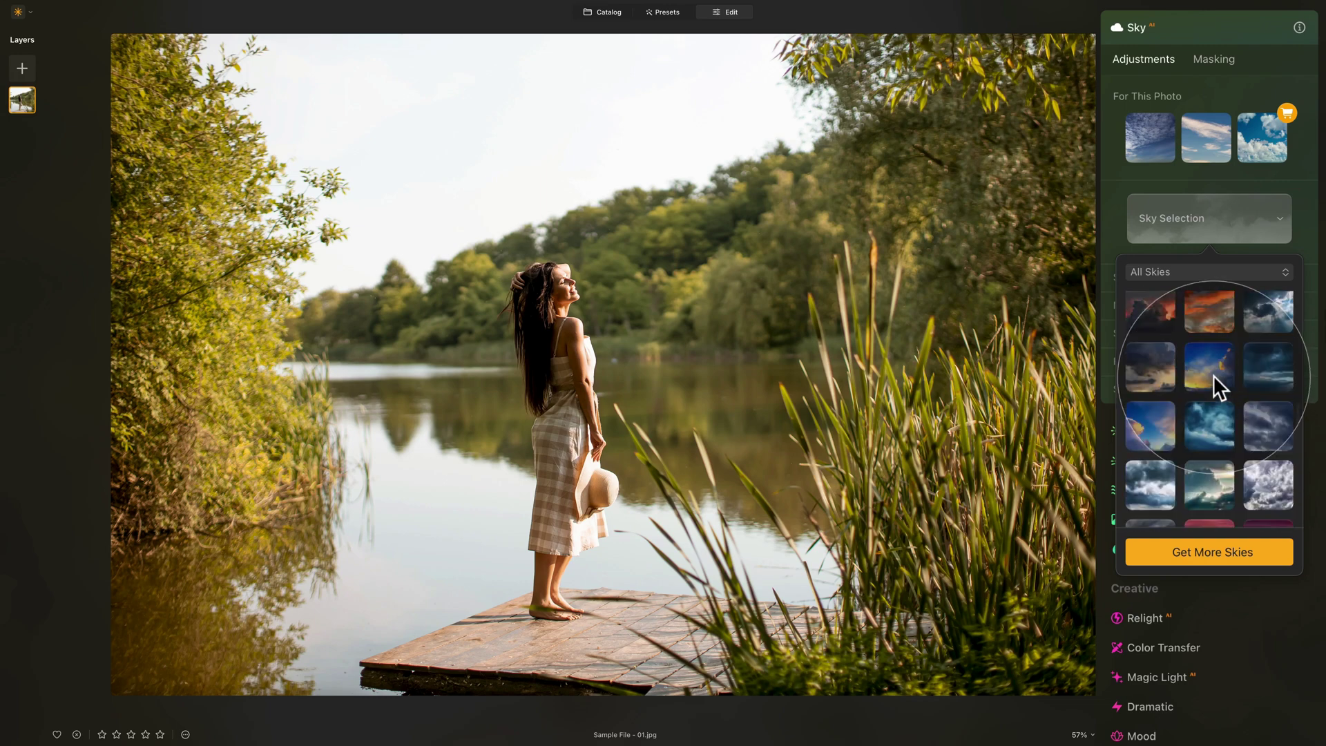
click(1184, 272)
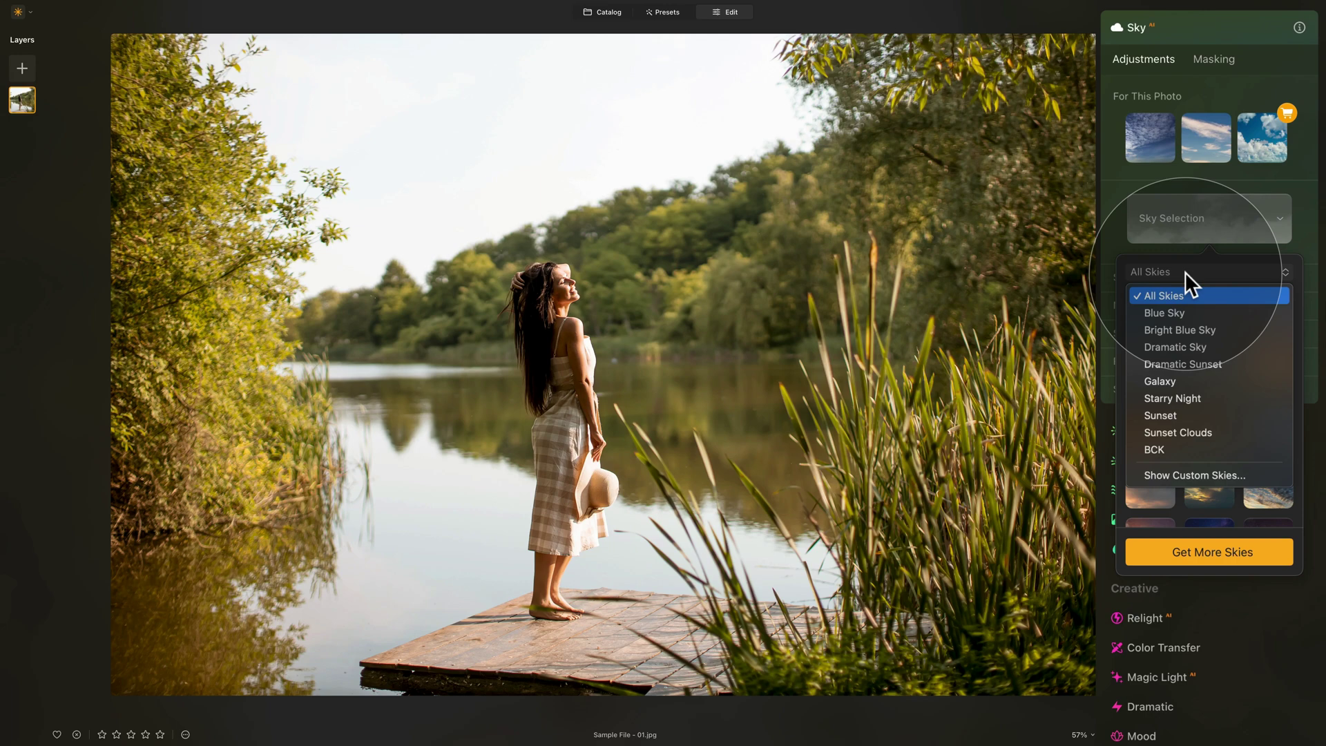
click(1212, 312)
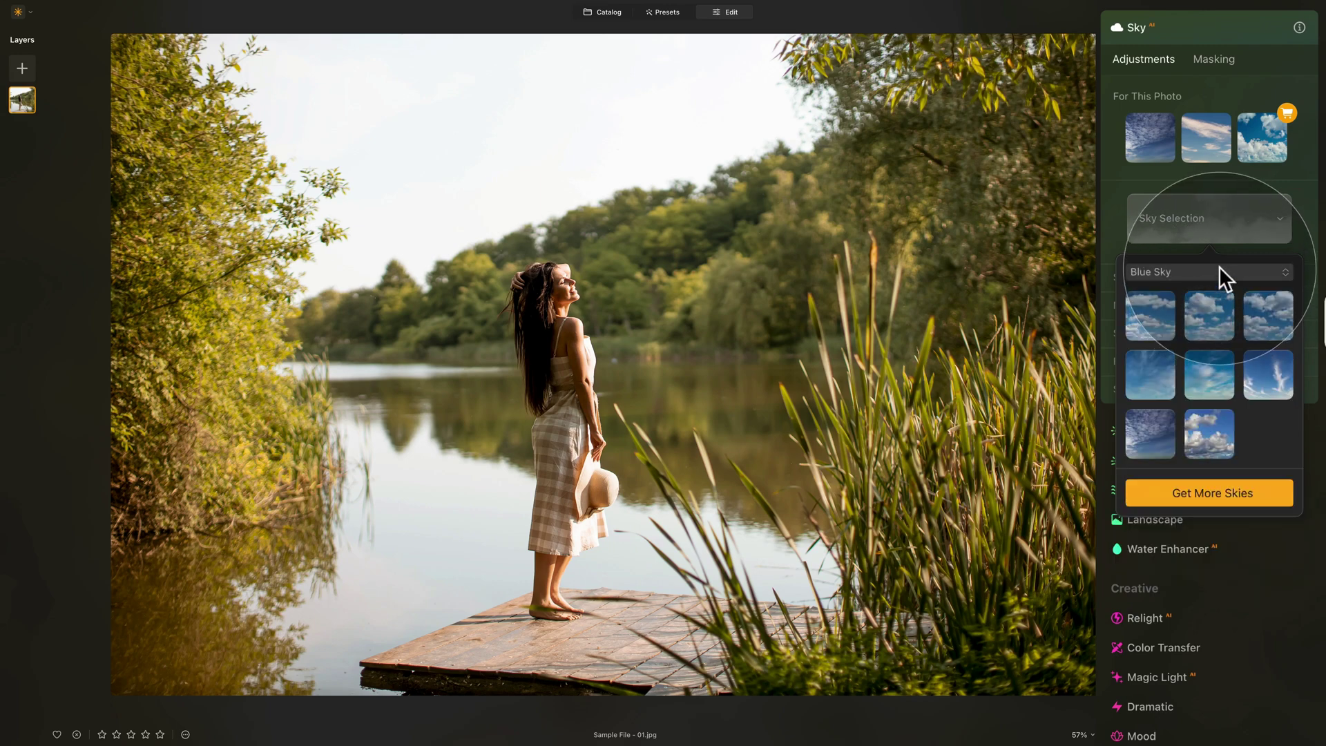
click(1217, 271)
click(1209, 314)
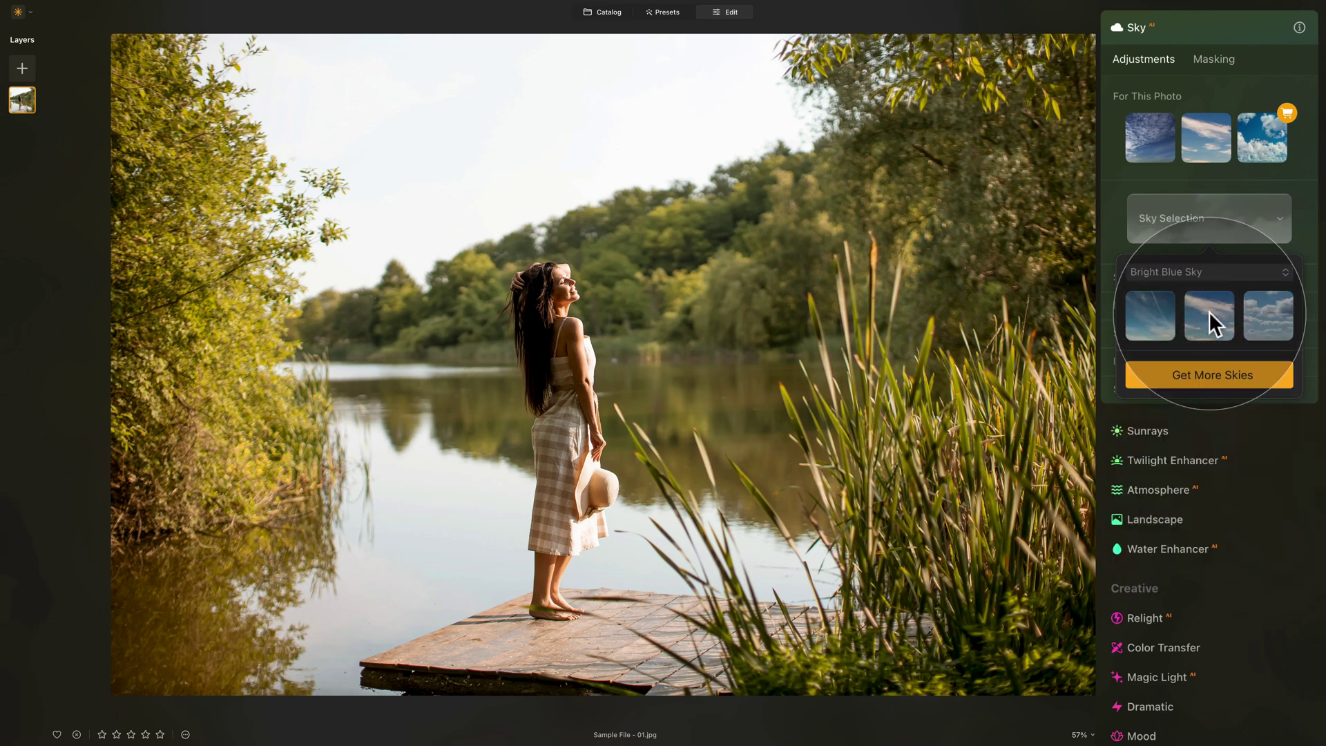
click(1216, 272)
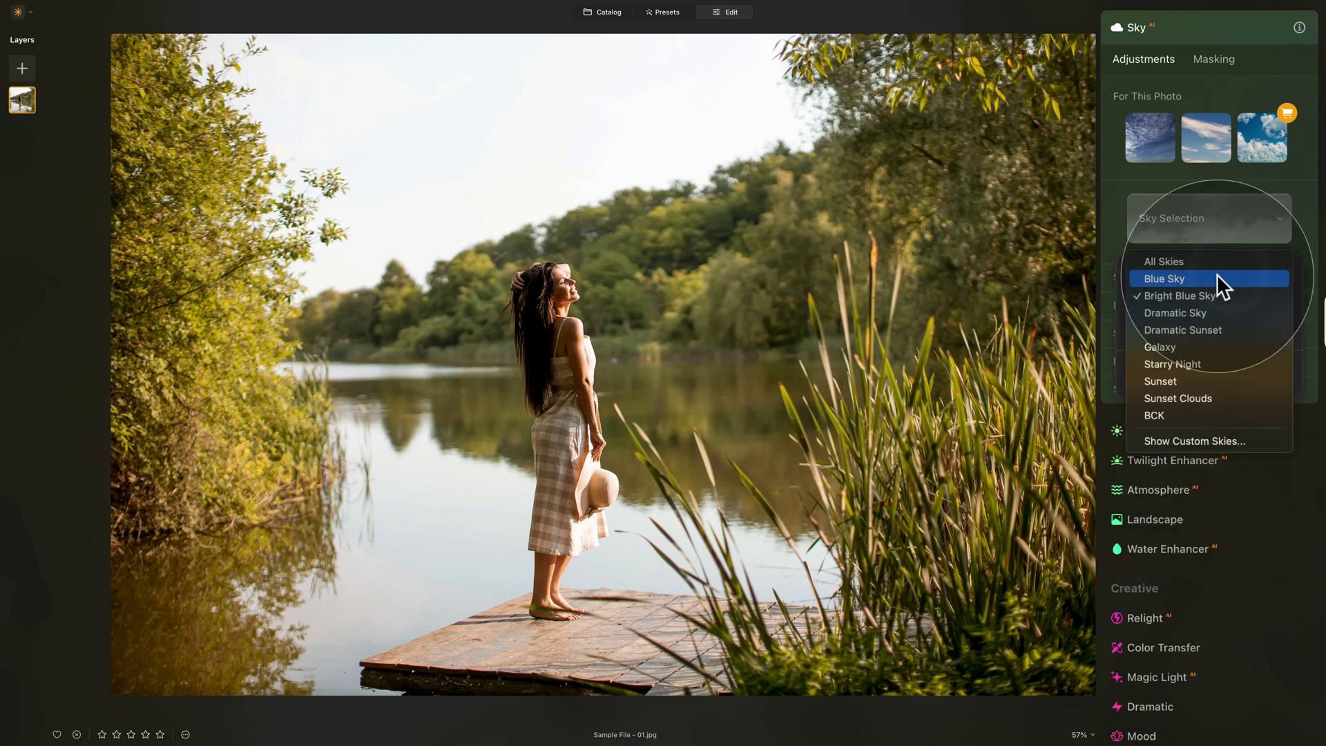
click(1215, 262)
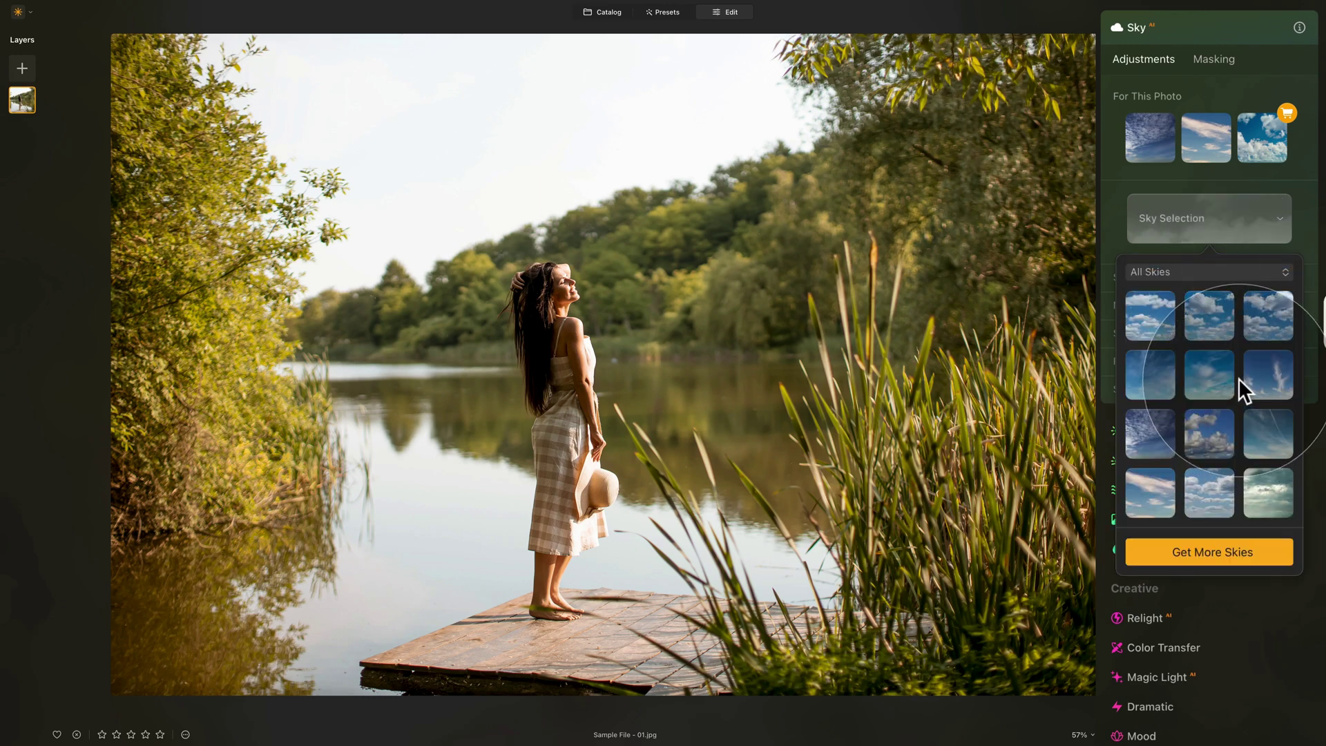
Try the pink sunset and stormy skies, then apply the golden sunset E11 - Sky - 01.
scroll(1237, 378, down, 10)
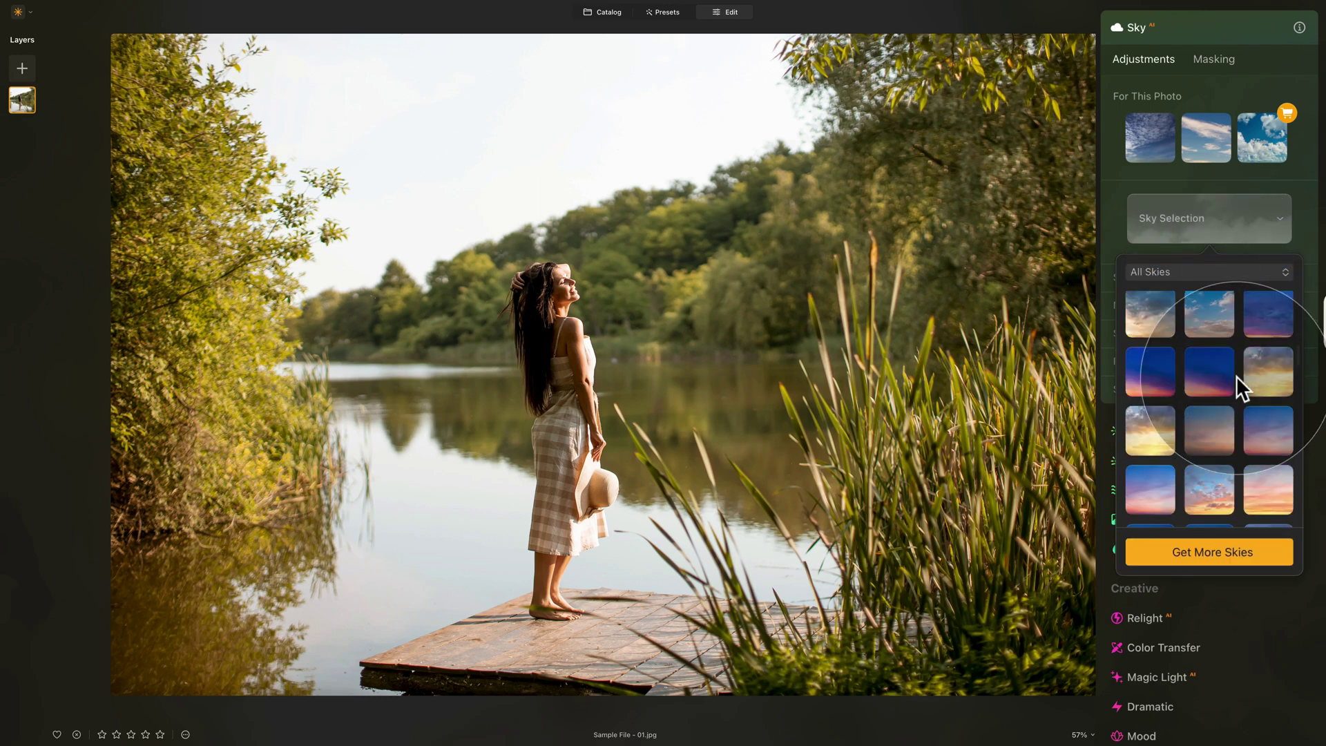
scroll(1235, 376, down, 3)
click(1213, 395)
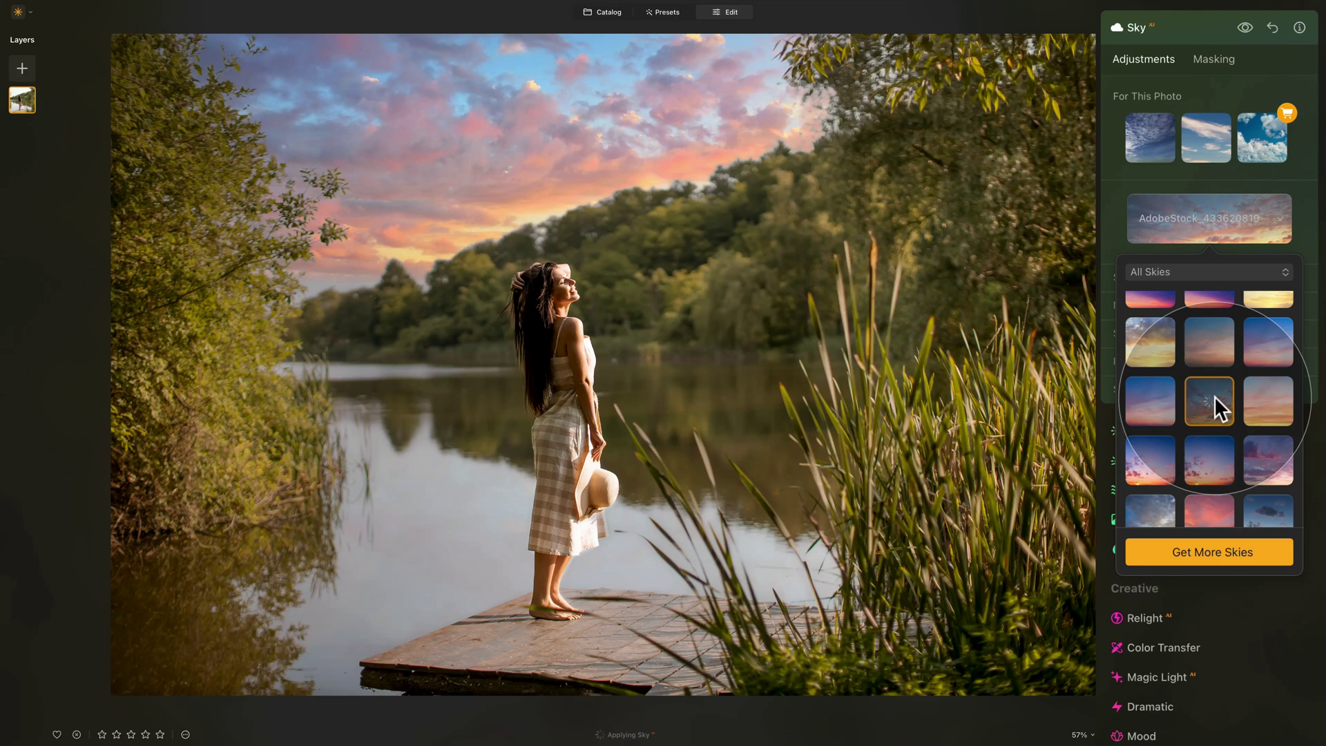
scroll(1214, 396, down, 5)
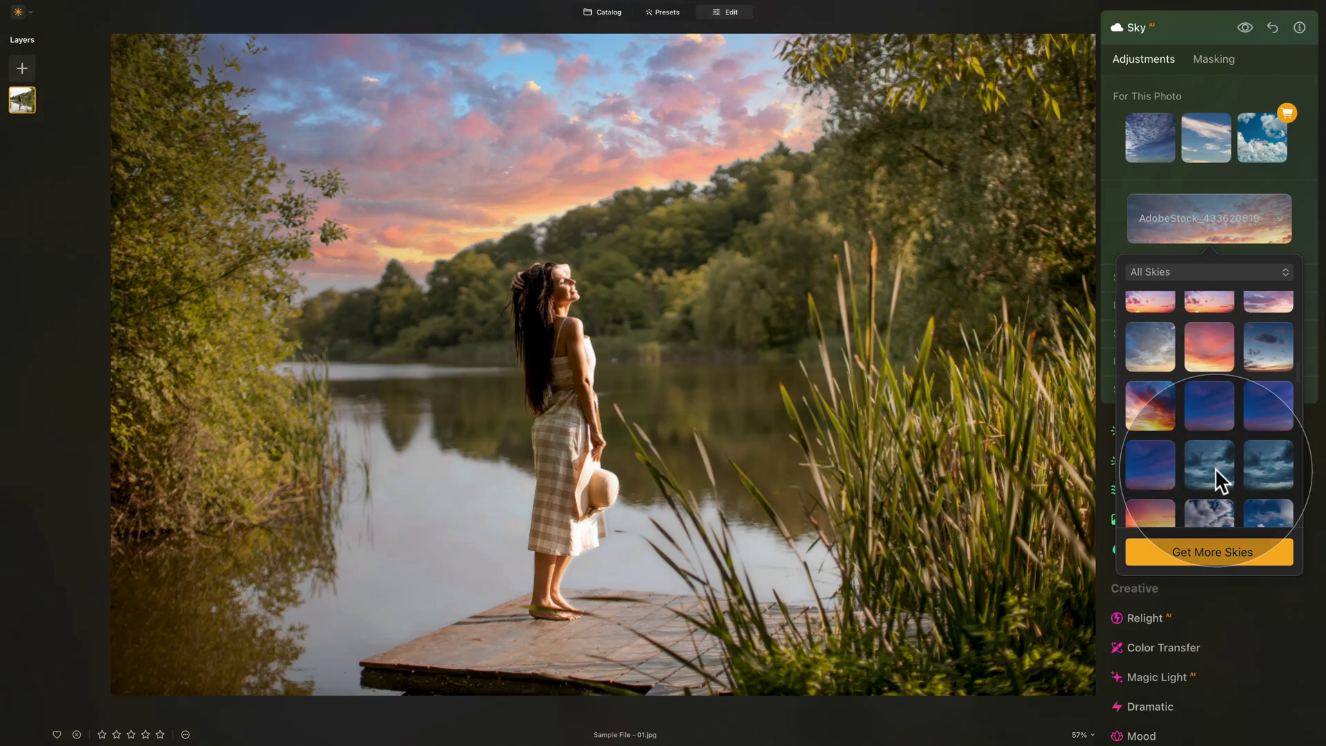
click(1216, 468)
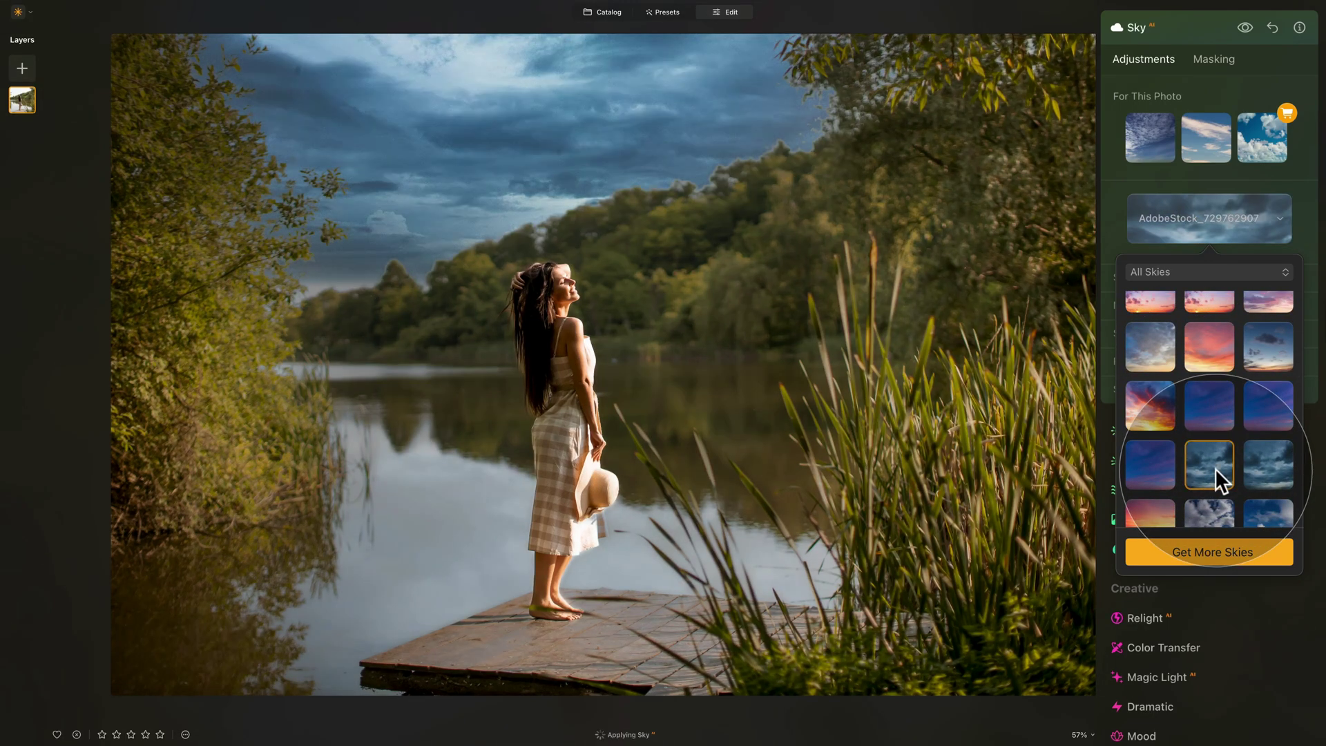
scroll(1216, 468, down, 2)
click(1221, 444)
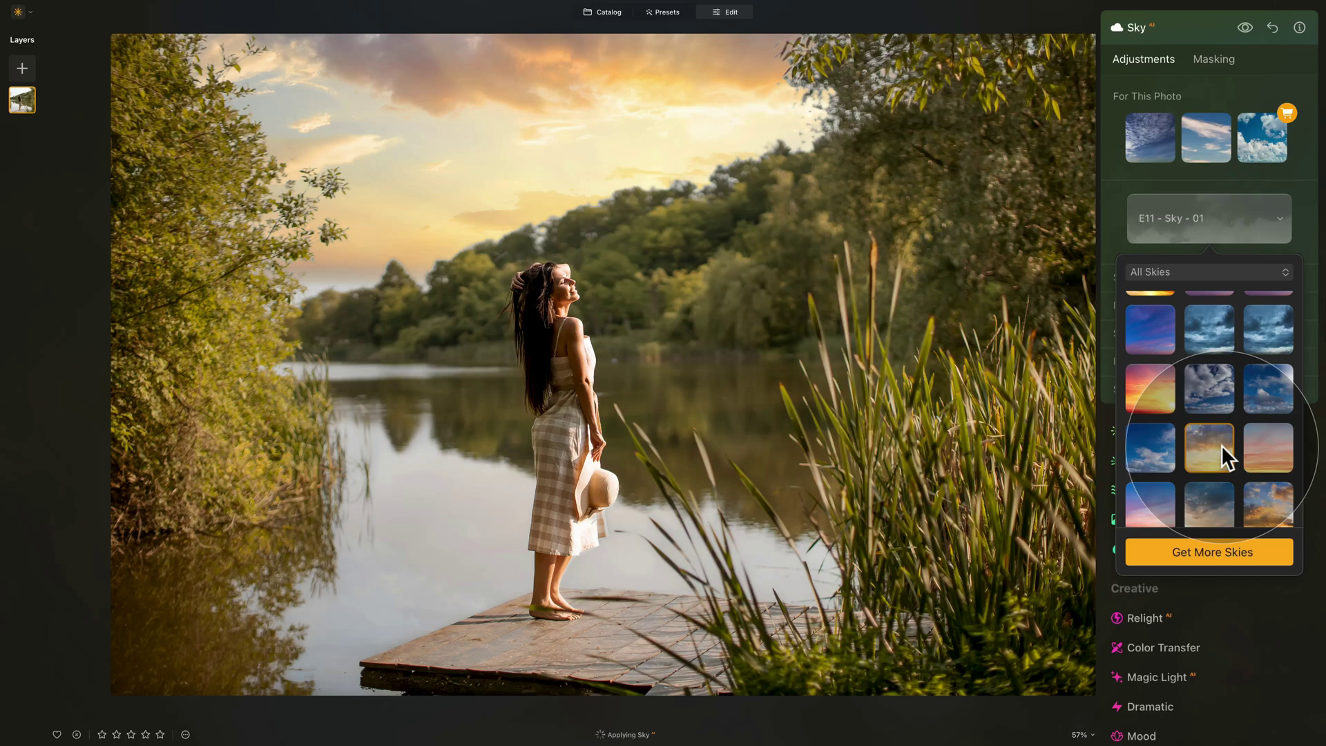
Keep All Skies selected and start adding a custom sky image from the end of the sky grid.
click(1201, 271)
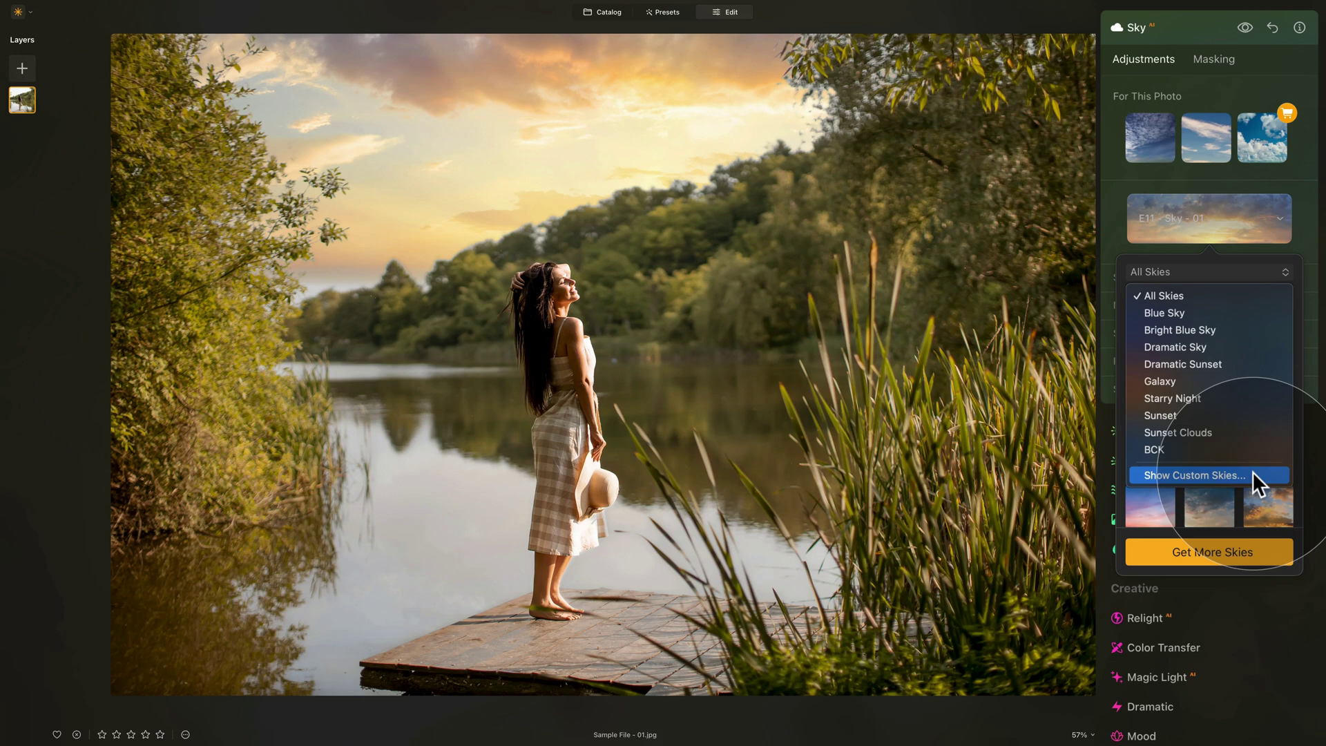
click(1215, 295)
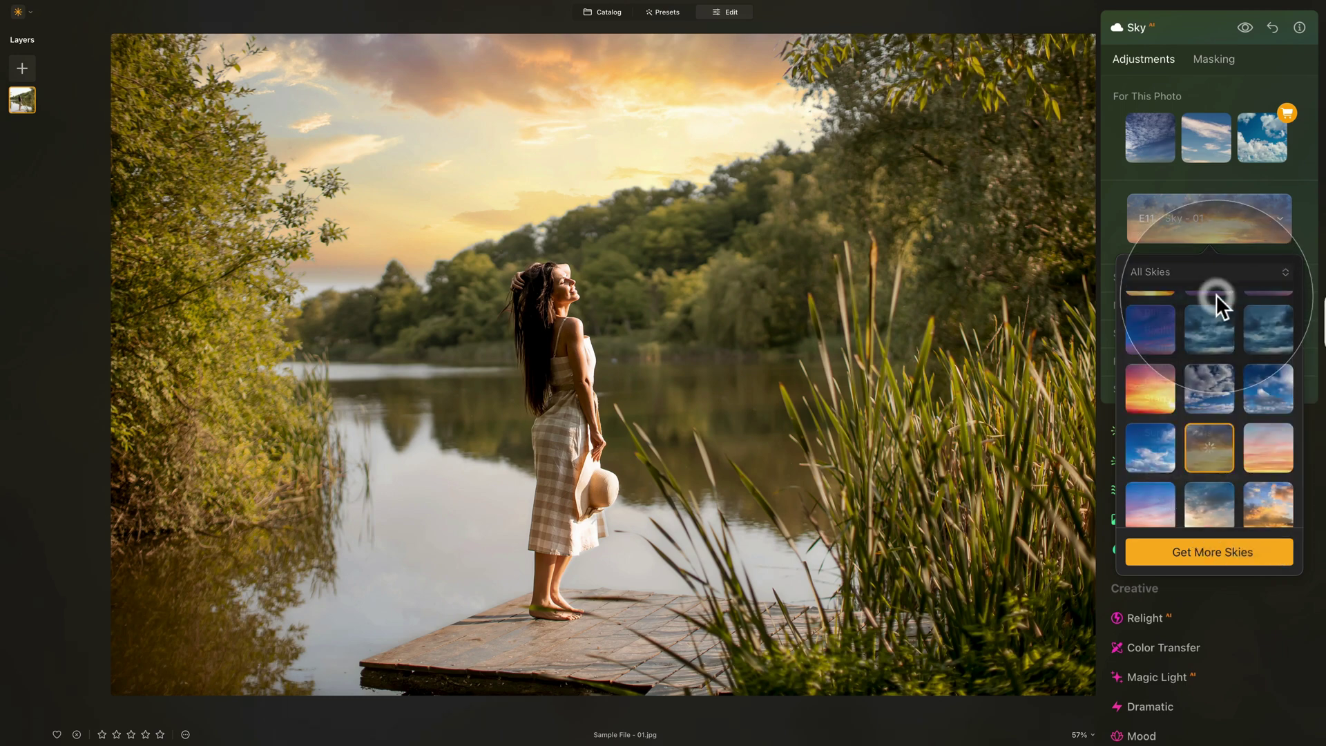
scroll(1249, 429, down, 5)
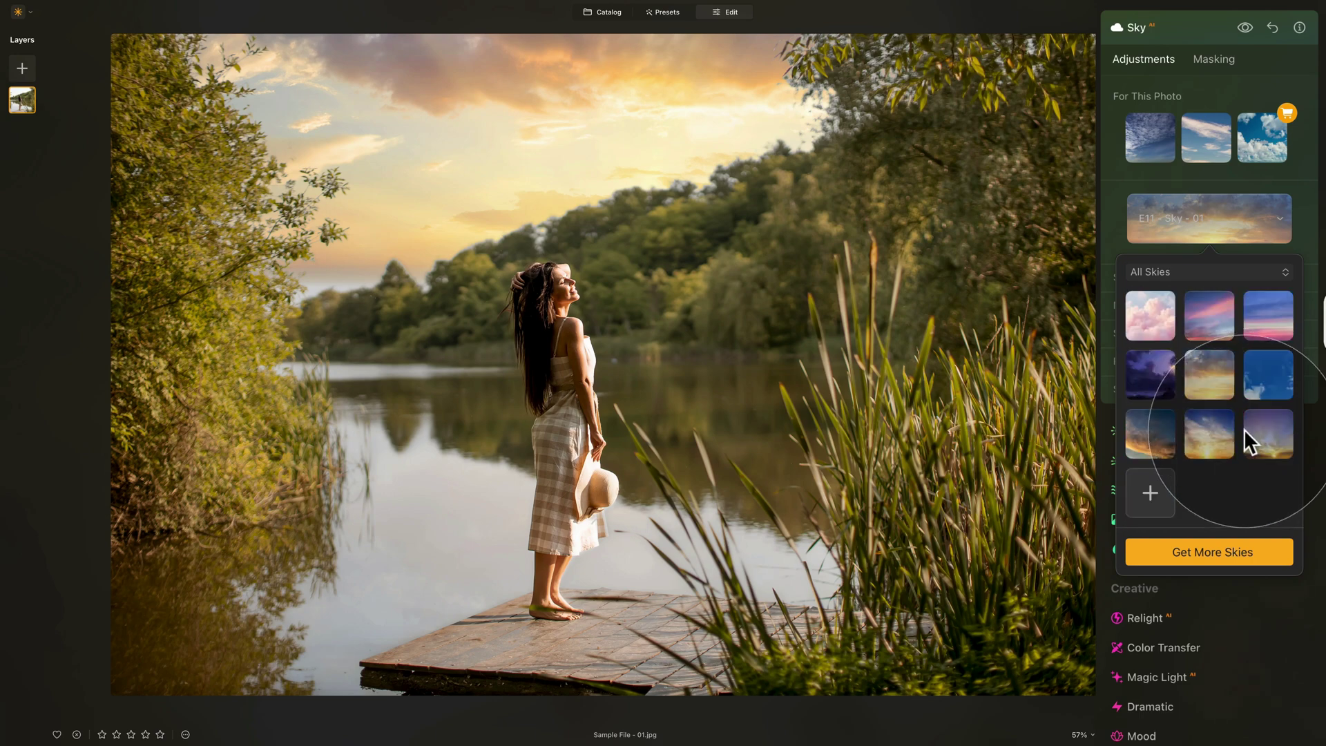
click(1158, 495)
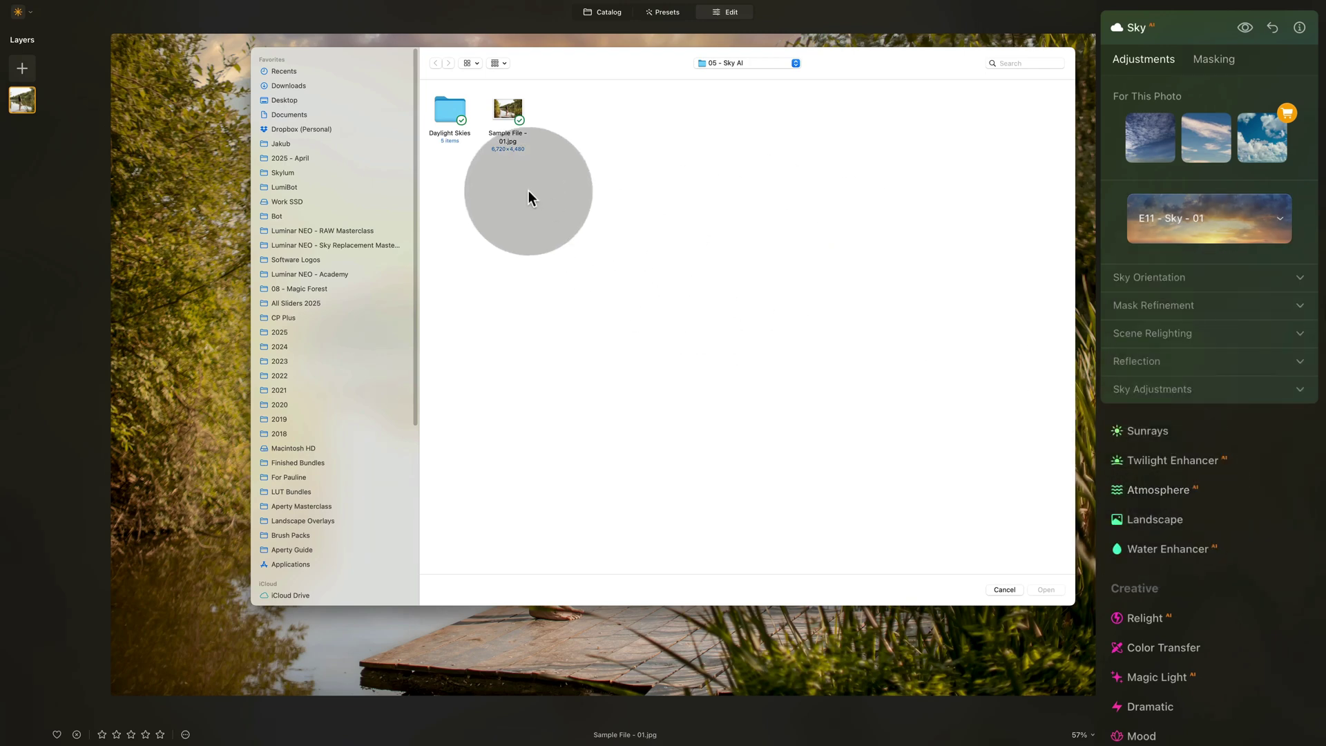
Load Blue Sky - 1.jpg from the Daylight Skies folder as a custom sky.
double_click(451, 108)
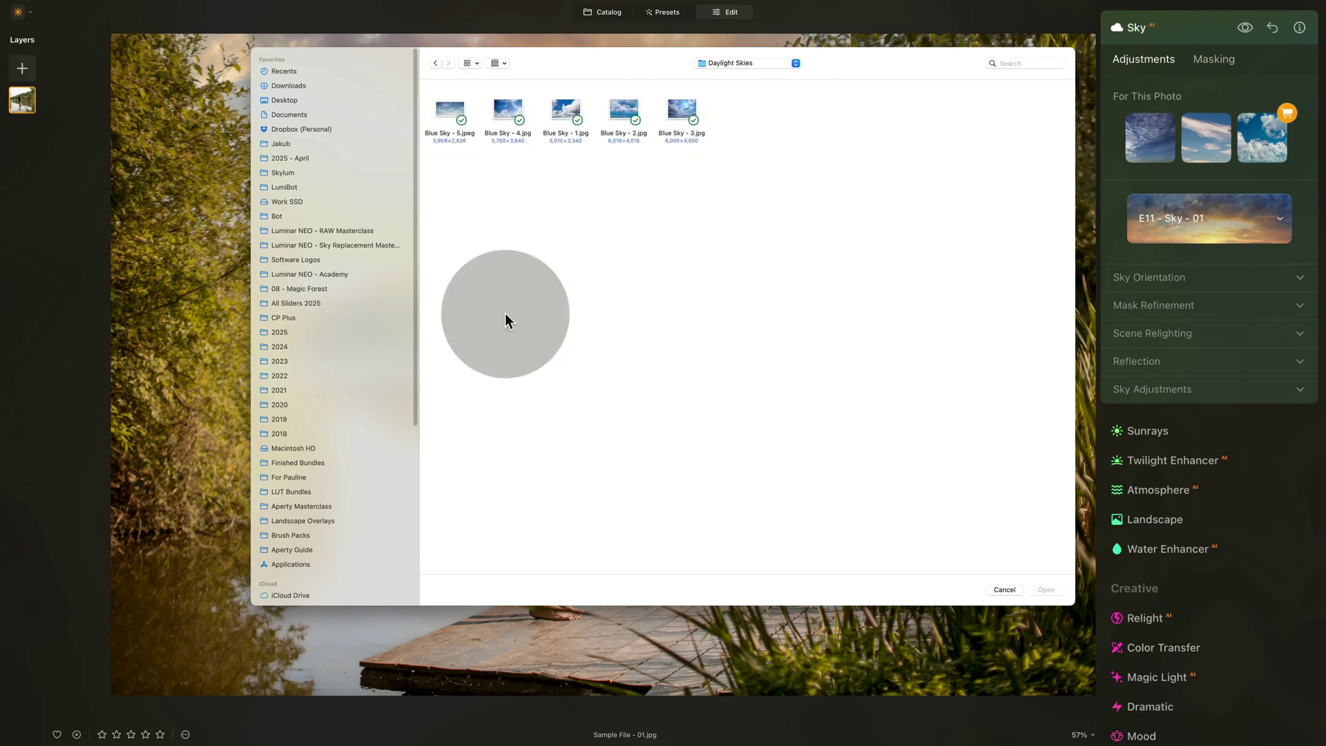
click(556, 110)
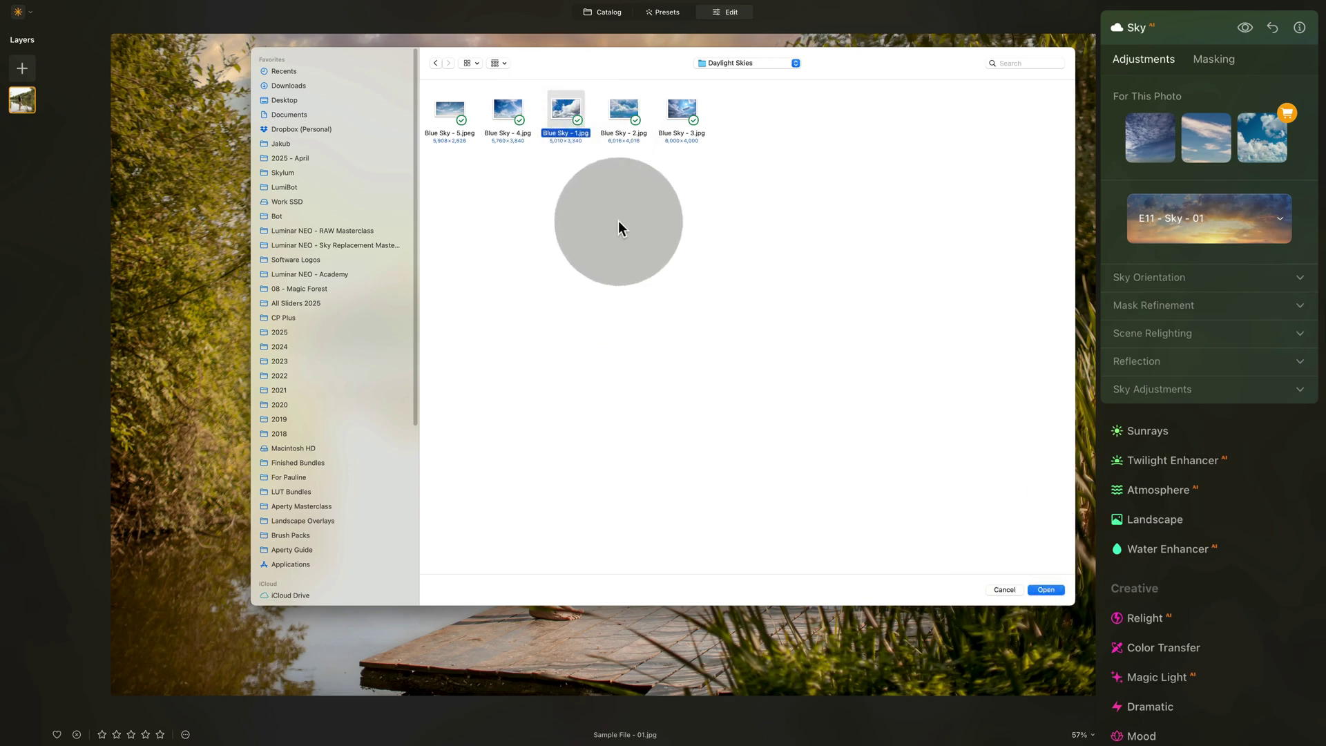
drag(784, 204, 501, 100)
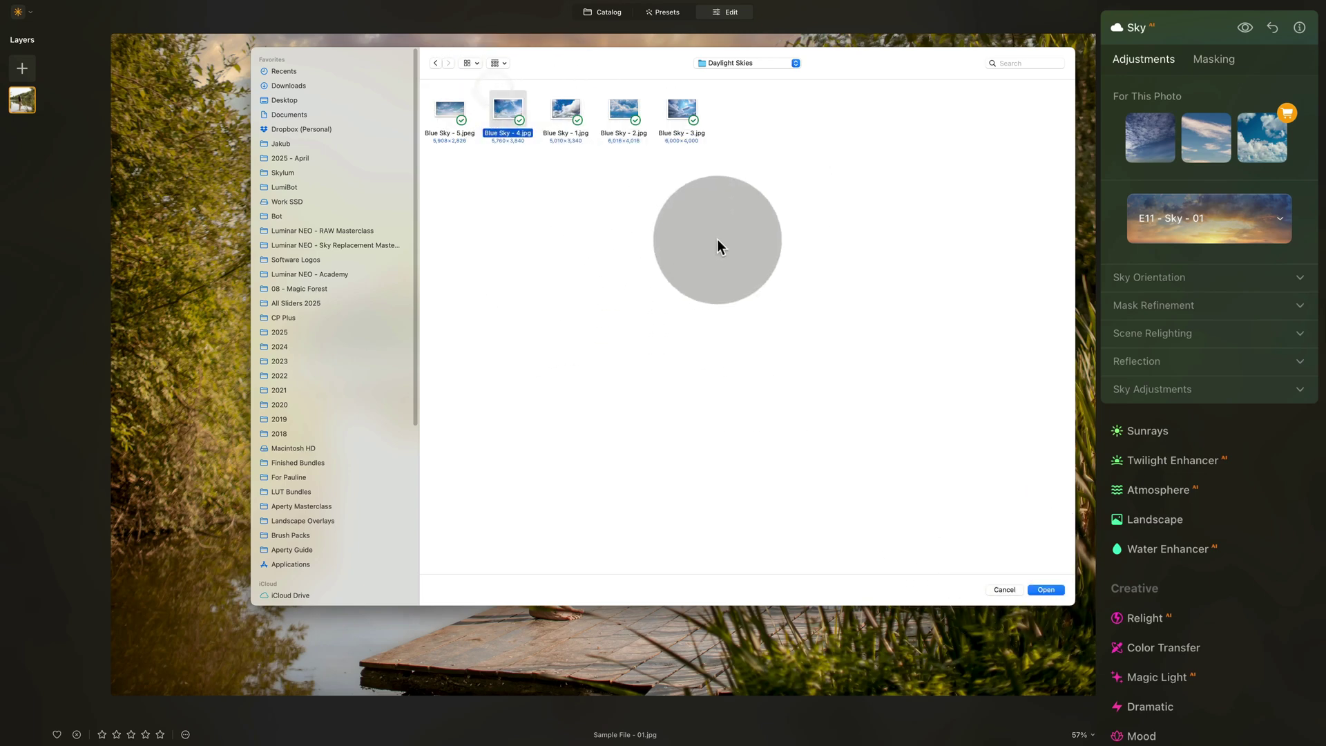
click(510, 110)
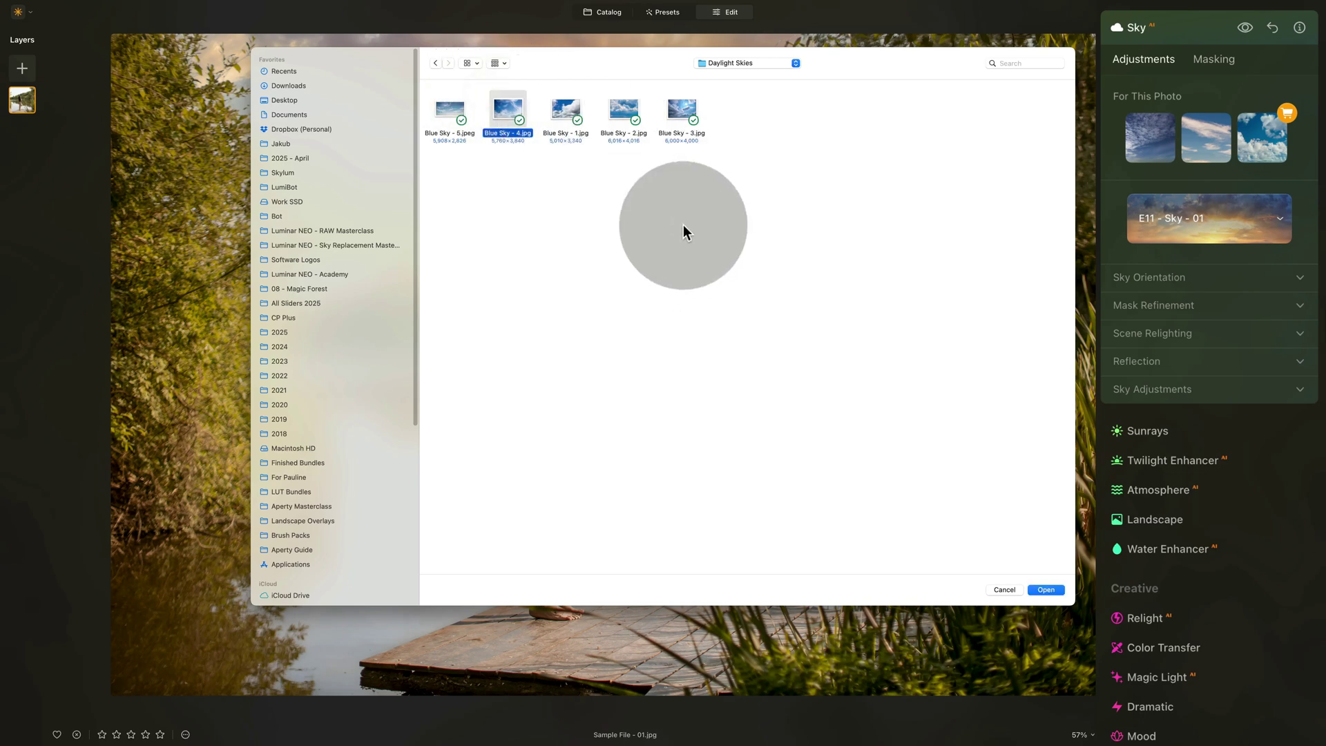
click(562, 111)
click(1046, 590)
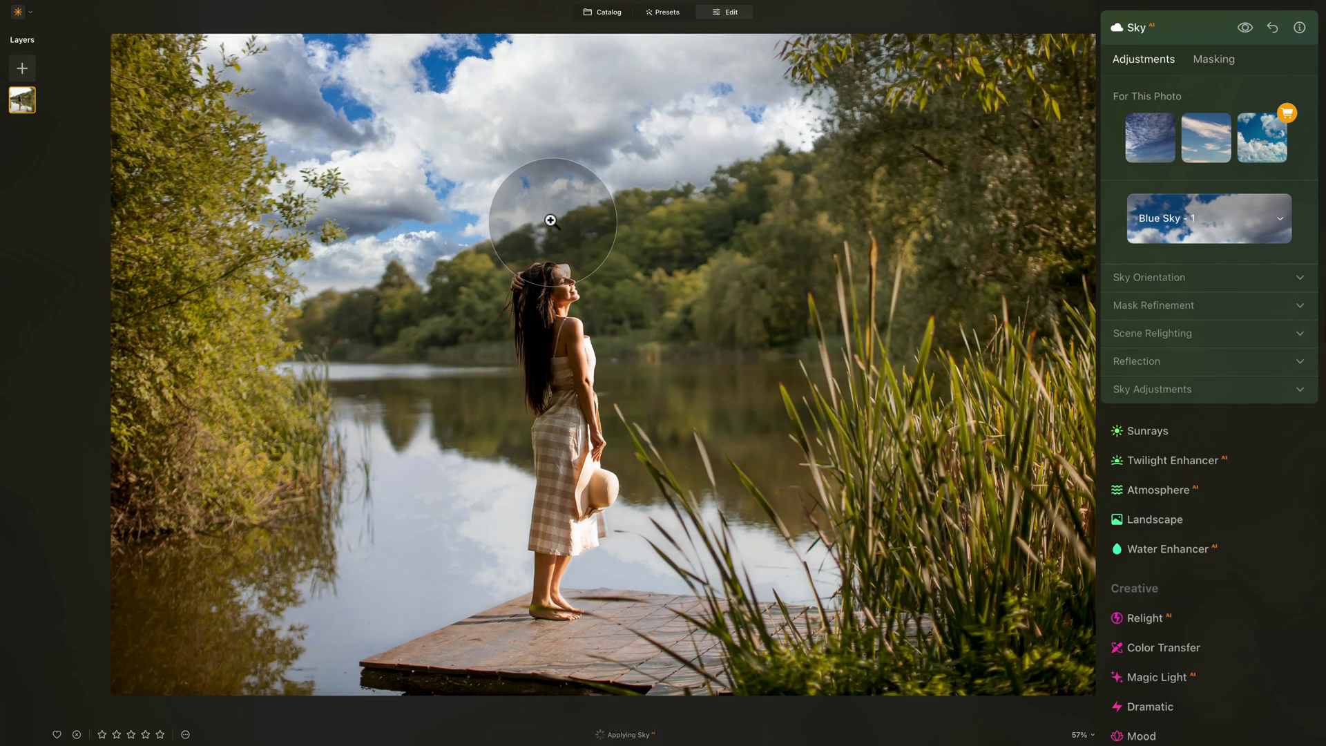
Add Blue Sky - 2.jpg as a second custom sky and apply it.
click(1182, 208)
click(1217, 488)
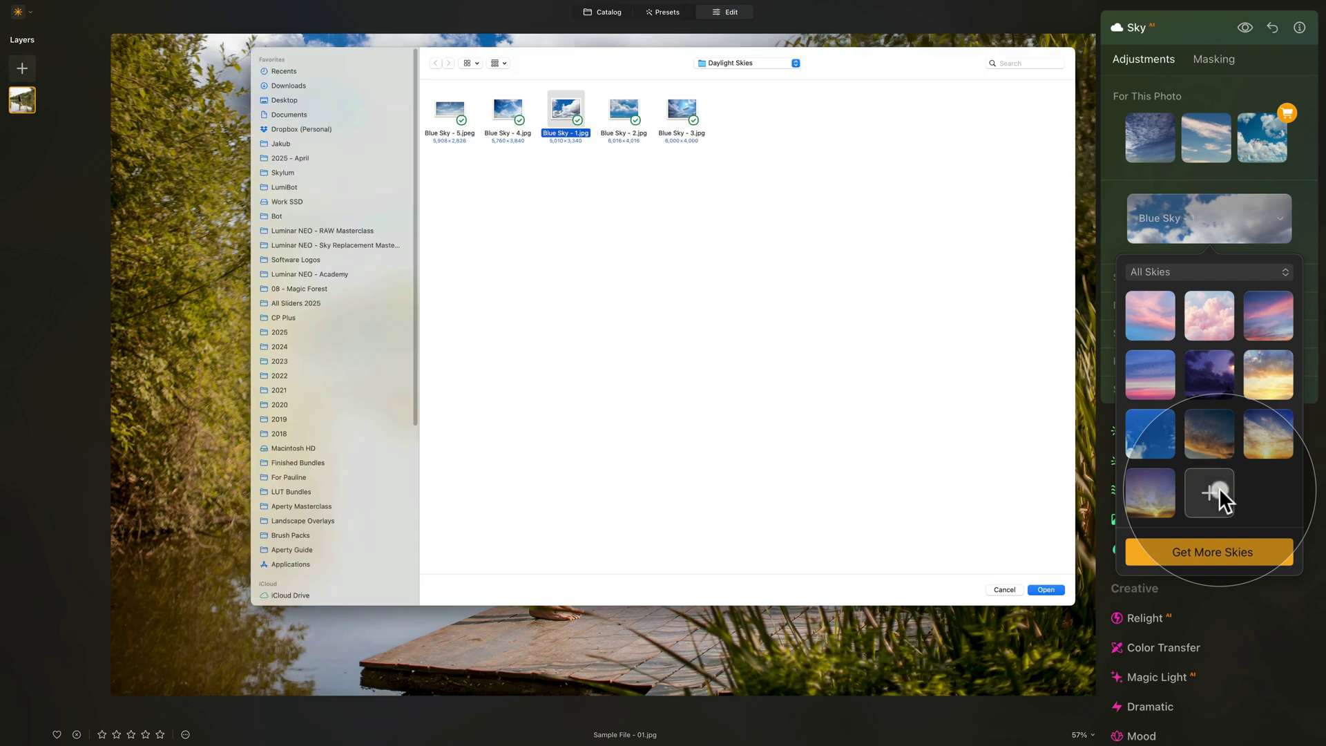
click(623, 109)
click(1042, 589)
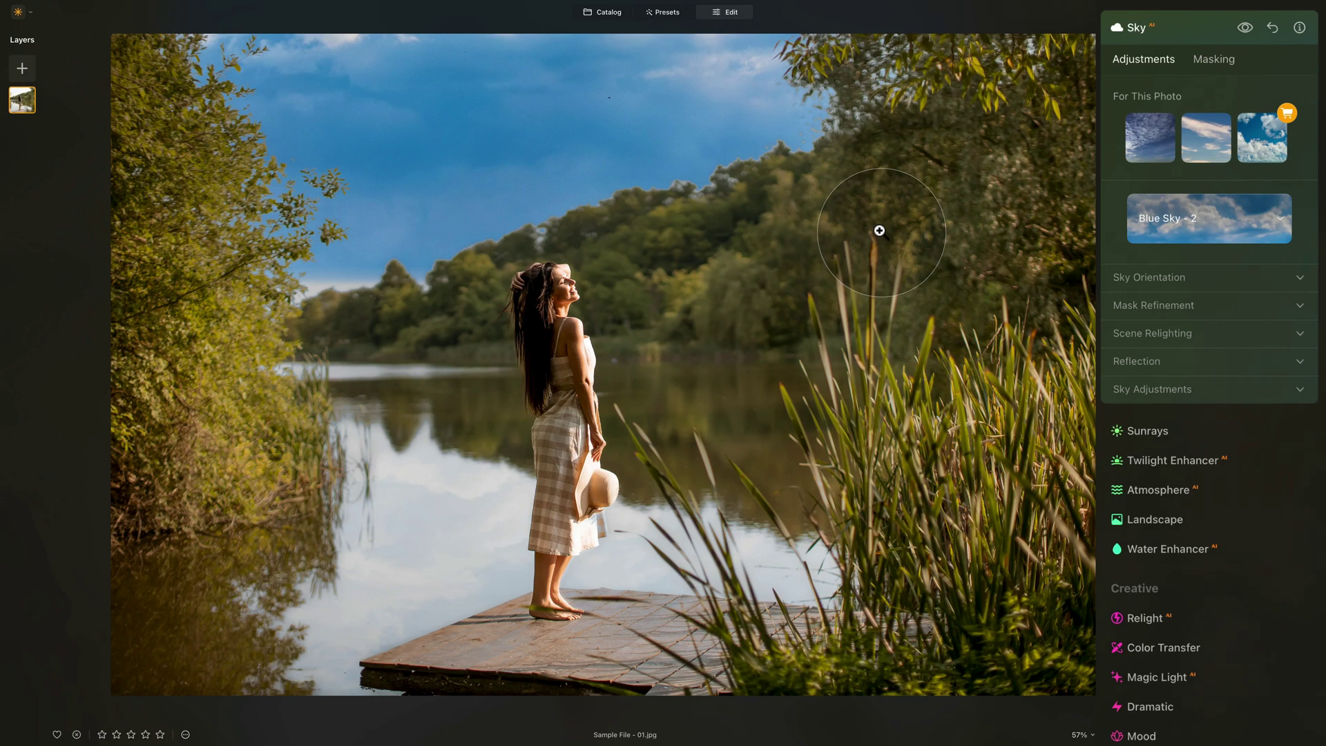
Reveal the Custom skies folder on disk using Show Custom Skies.
click(1238, 206)
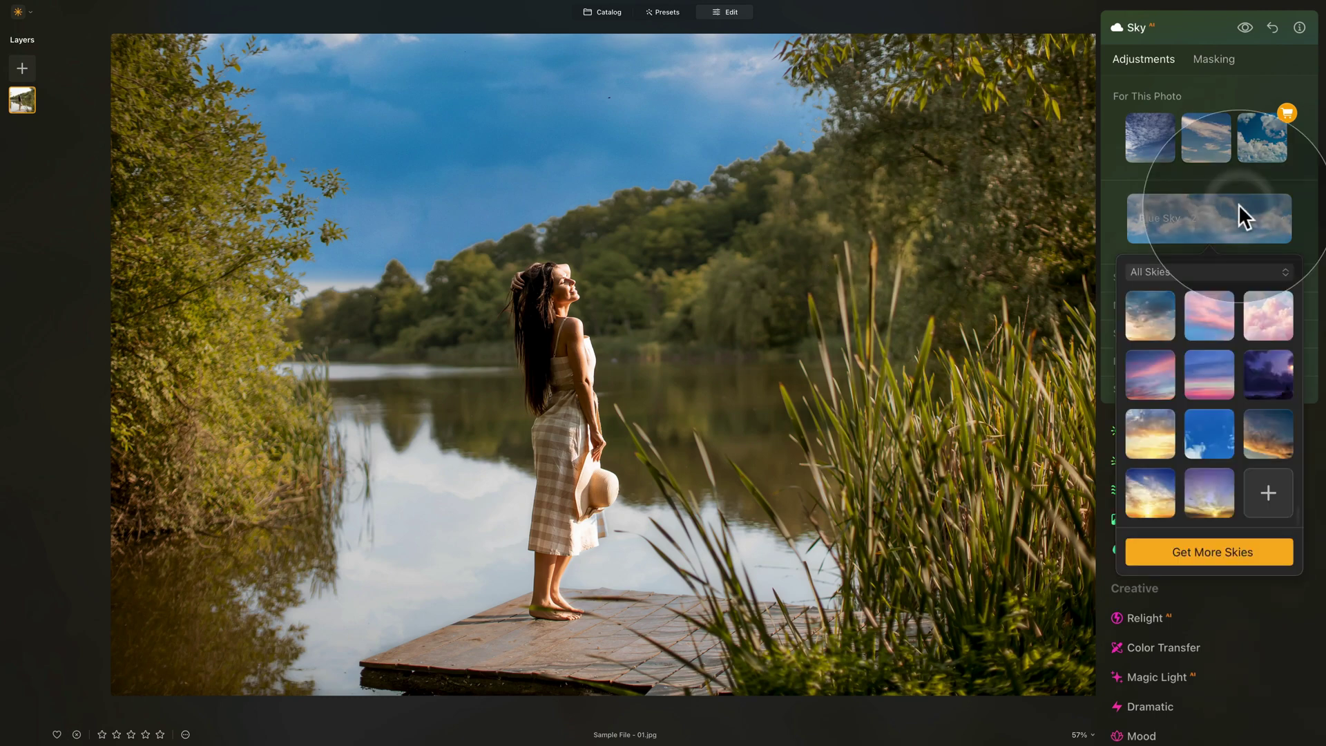
click(1249, 271)
click(1239, 490)
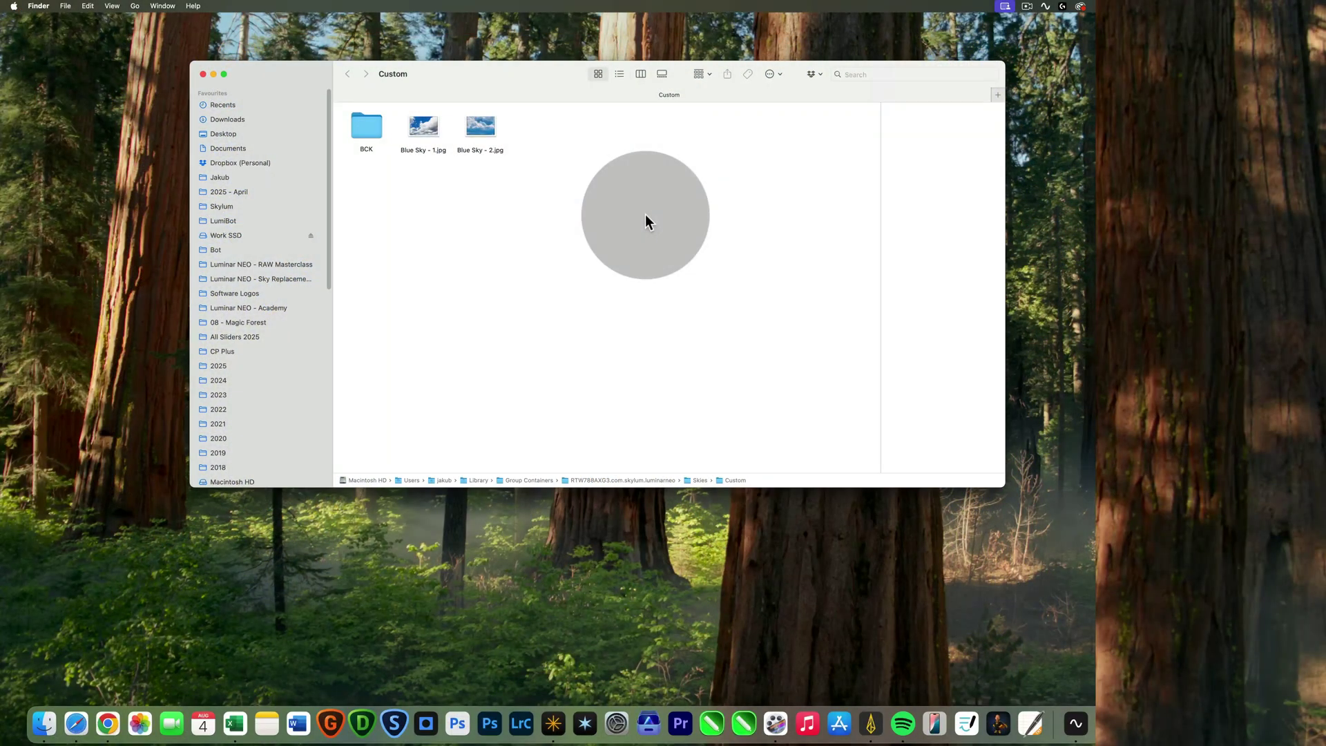
In a new Finder tab, browse to Luminar NEO - Academy > All Sliders 2025 > 05 - Sky AI > Daylight Skies.
click(424, 126)
click(483, 131)
click(428, 131)
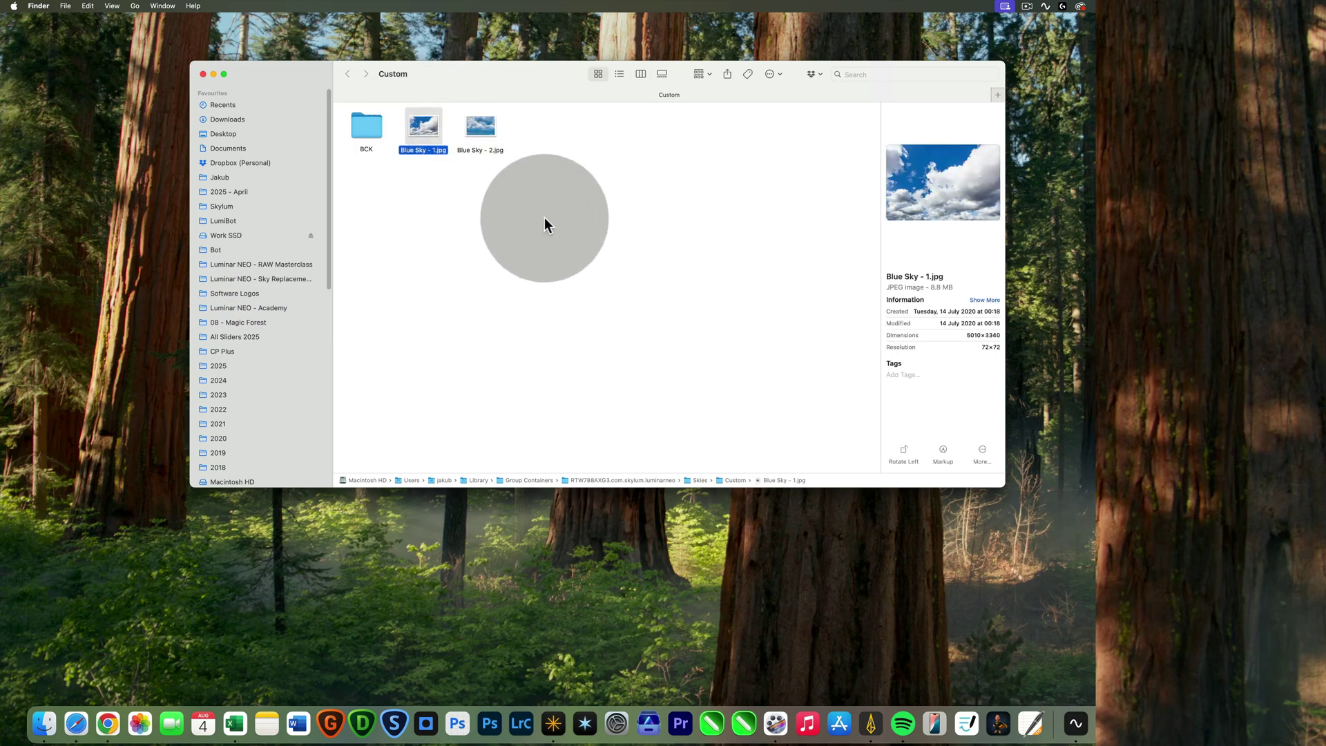
key(super+t)
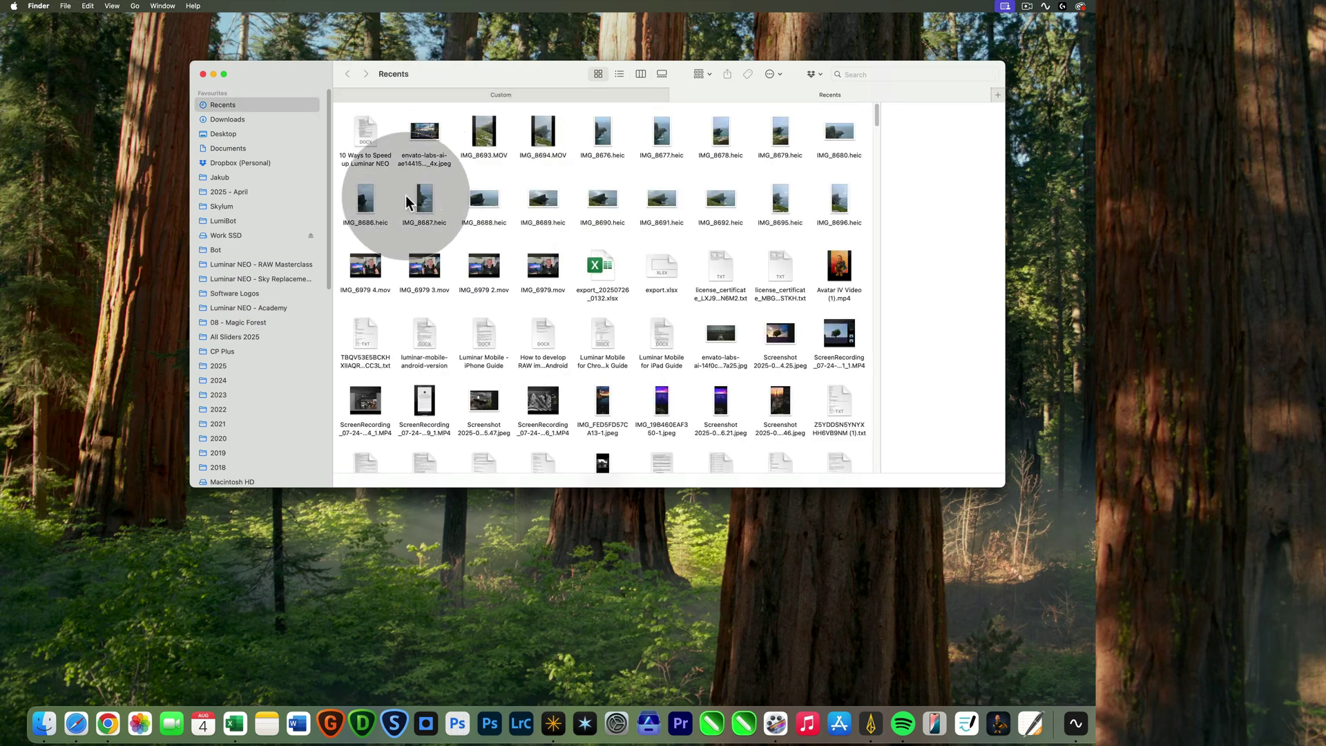
click(269, 308)
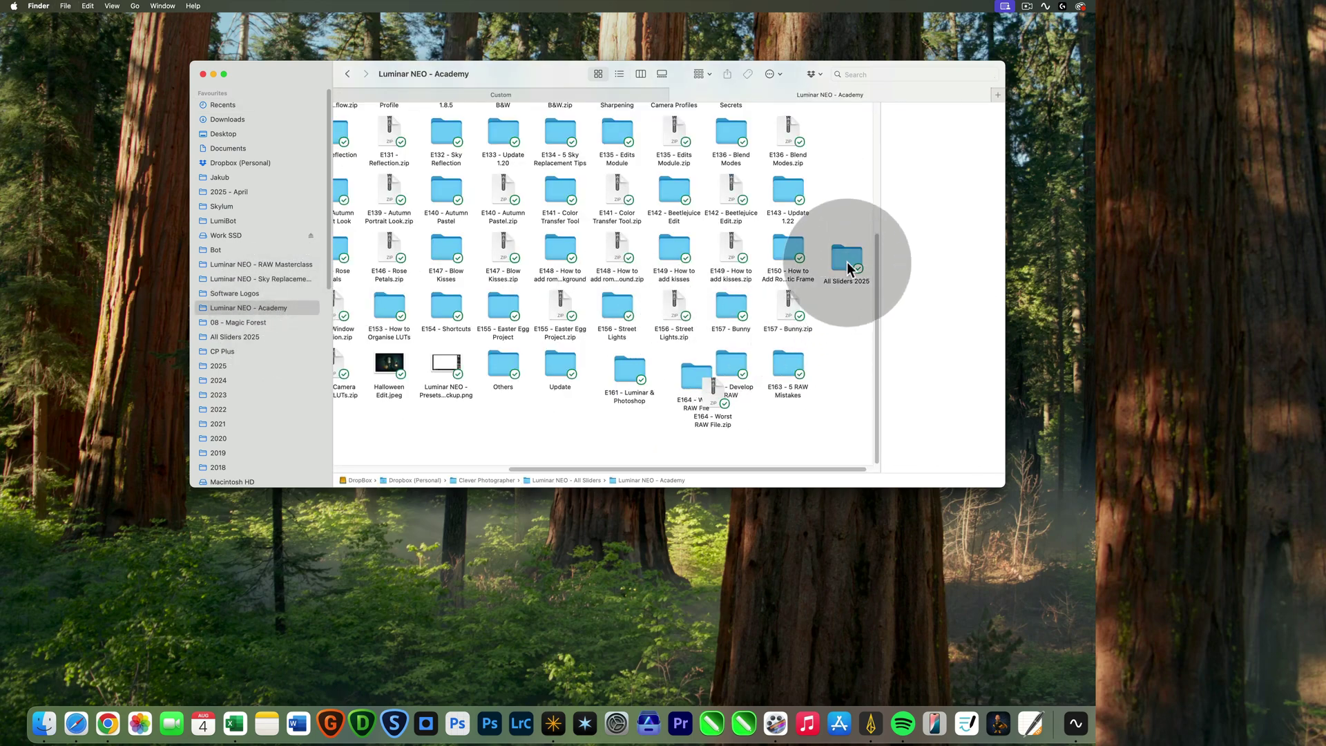
click(843, 253)
double_click(843, 256)
double_click(700, 290)
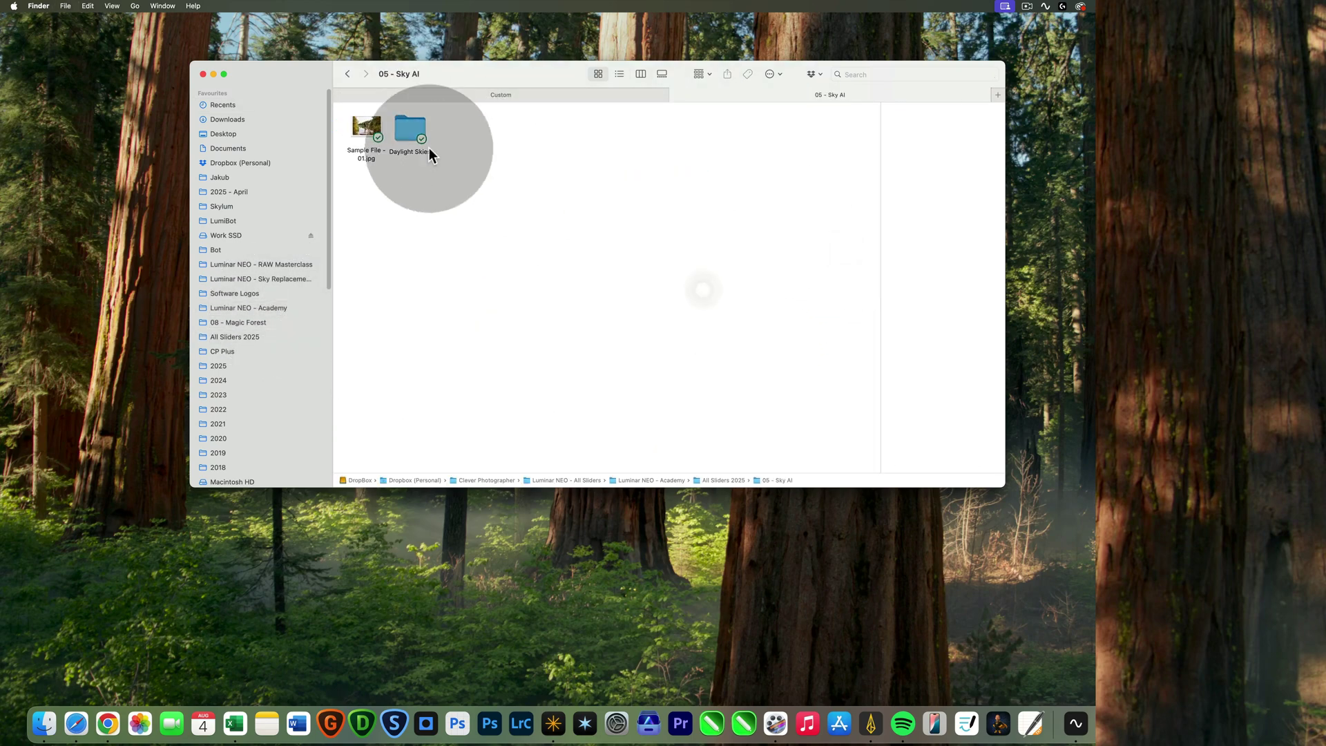
double_click(411, 131)
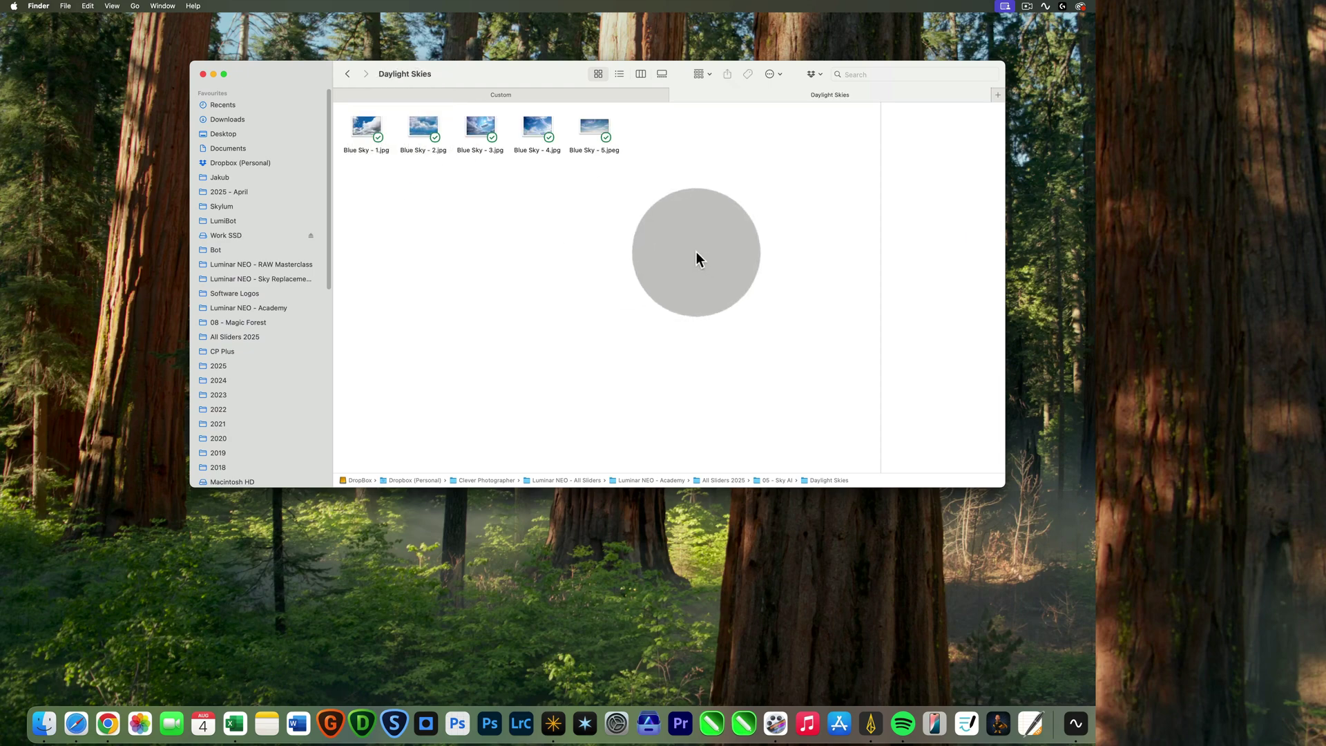
Copy Blue Sky - 3, 4 and 5 into the Custom skies folder and return to Luminar Neo.
click(479, 128)
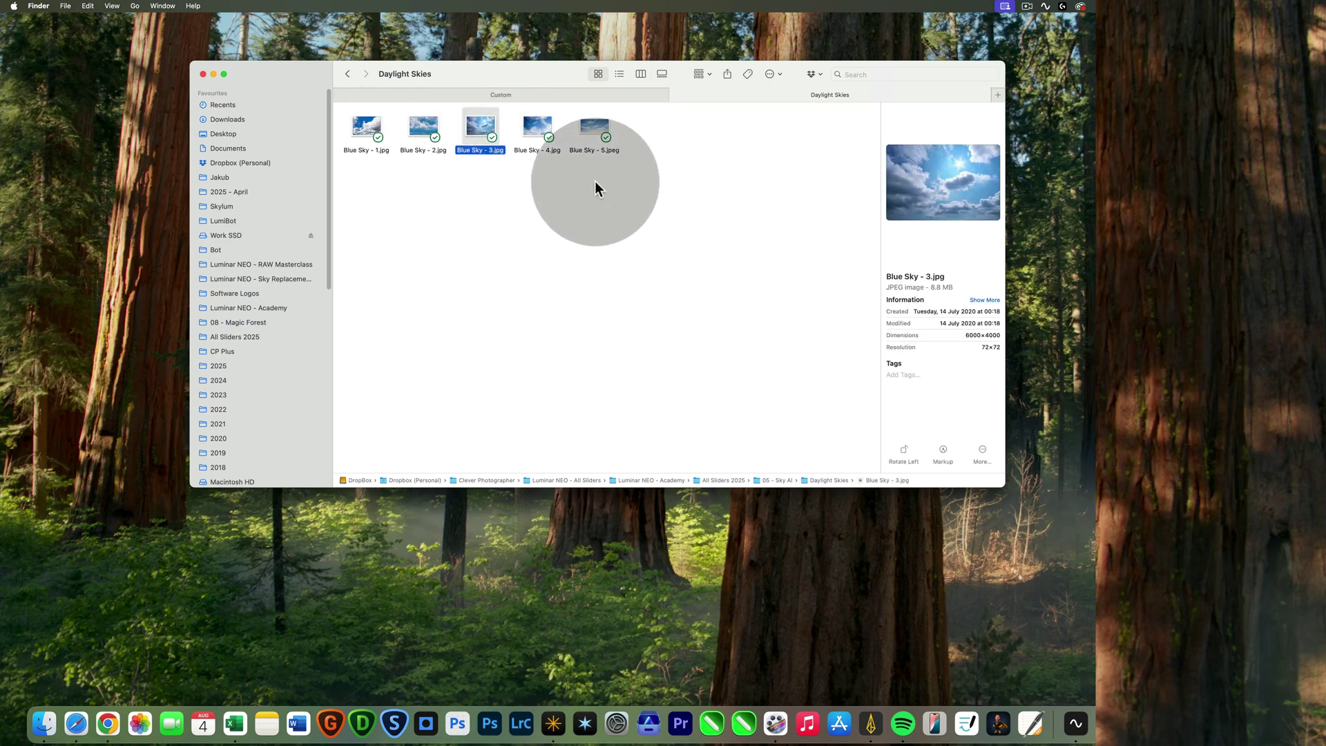
super+click(559, 152)
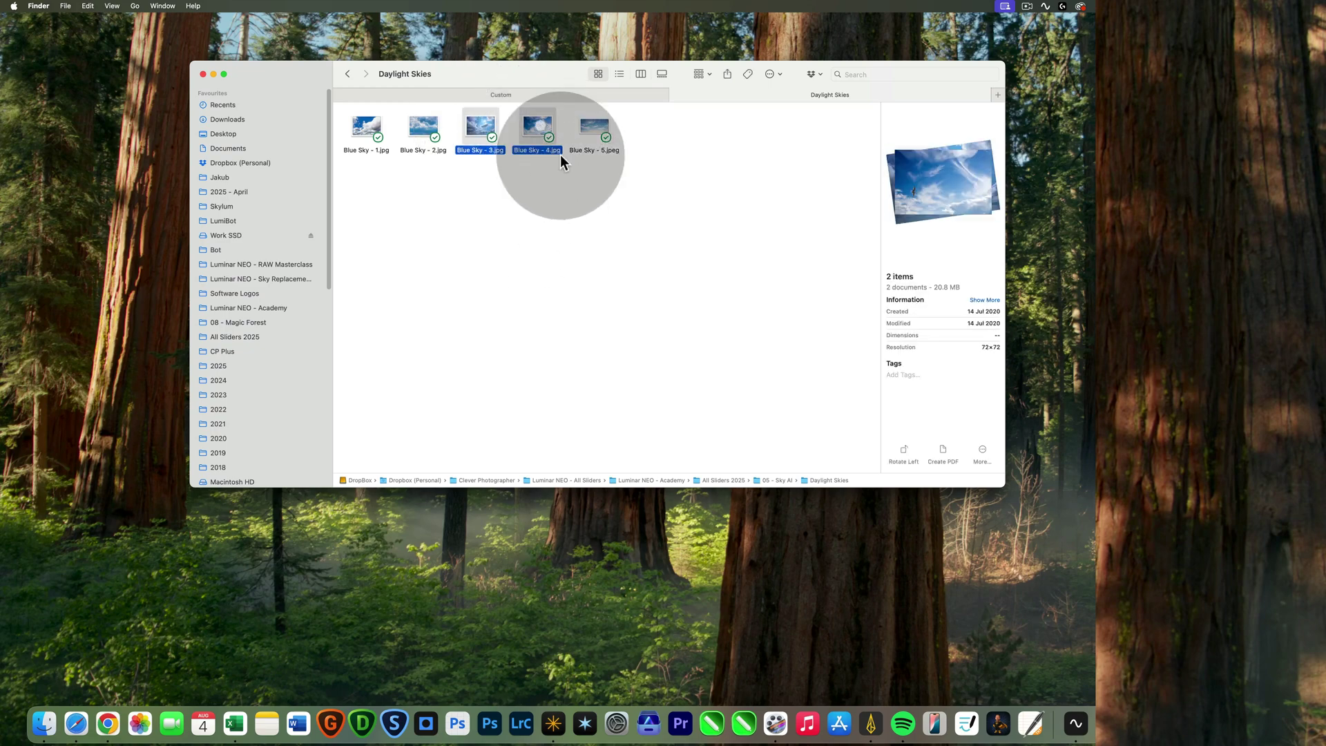
super+click(597, 125)
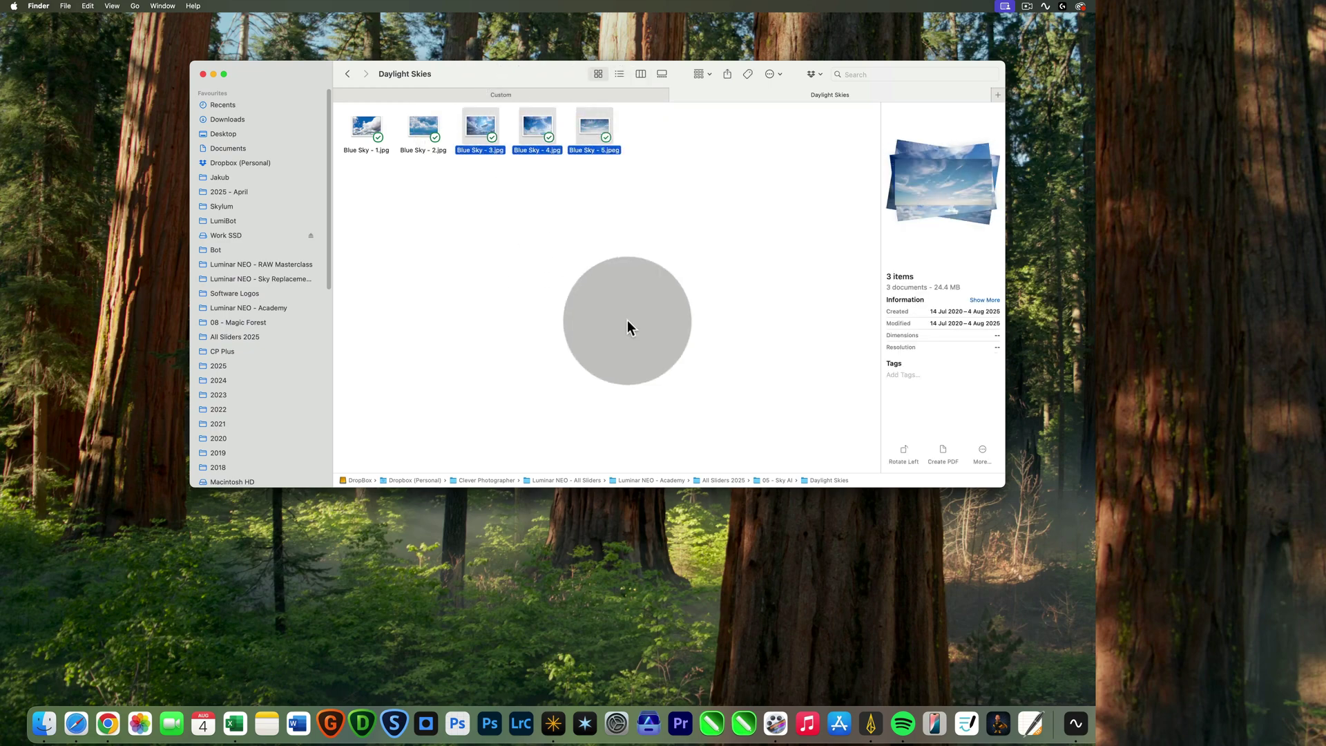
click(562, 93)
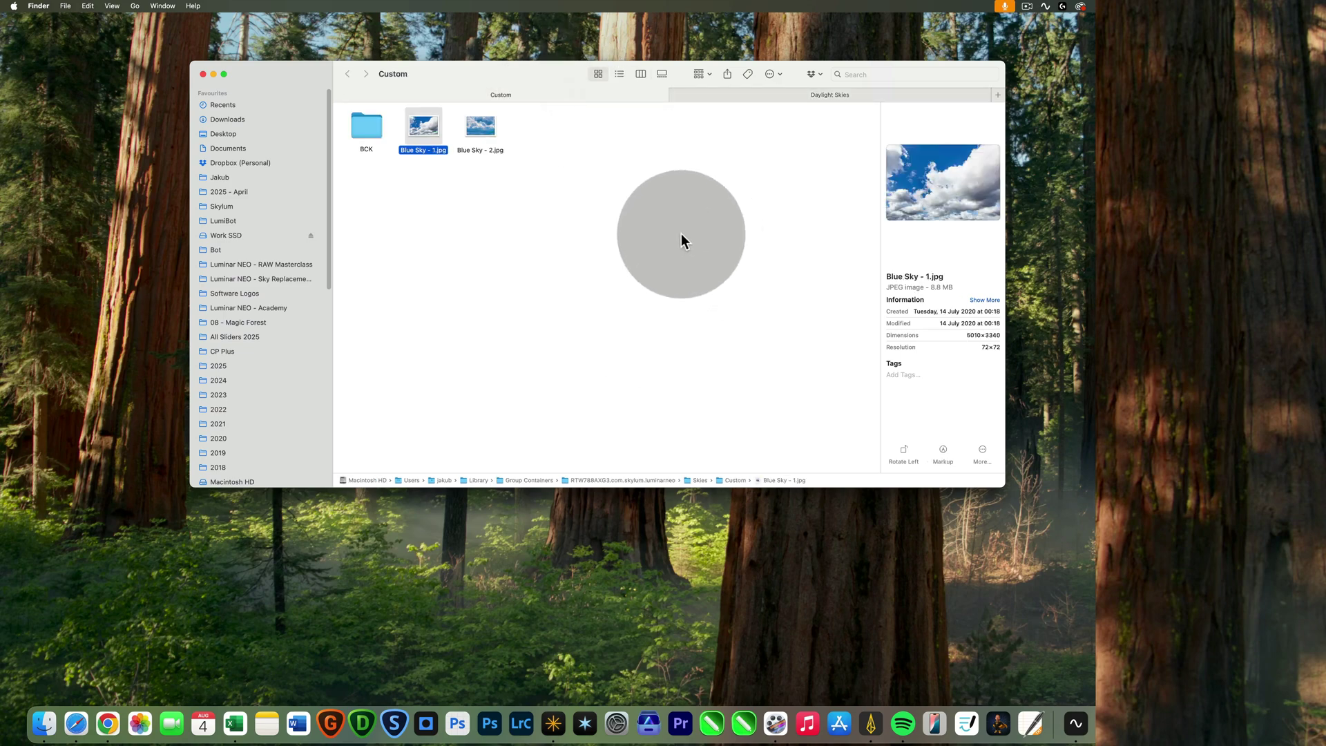
key(super+v)
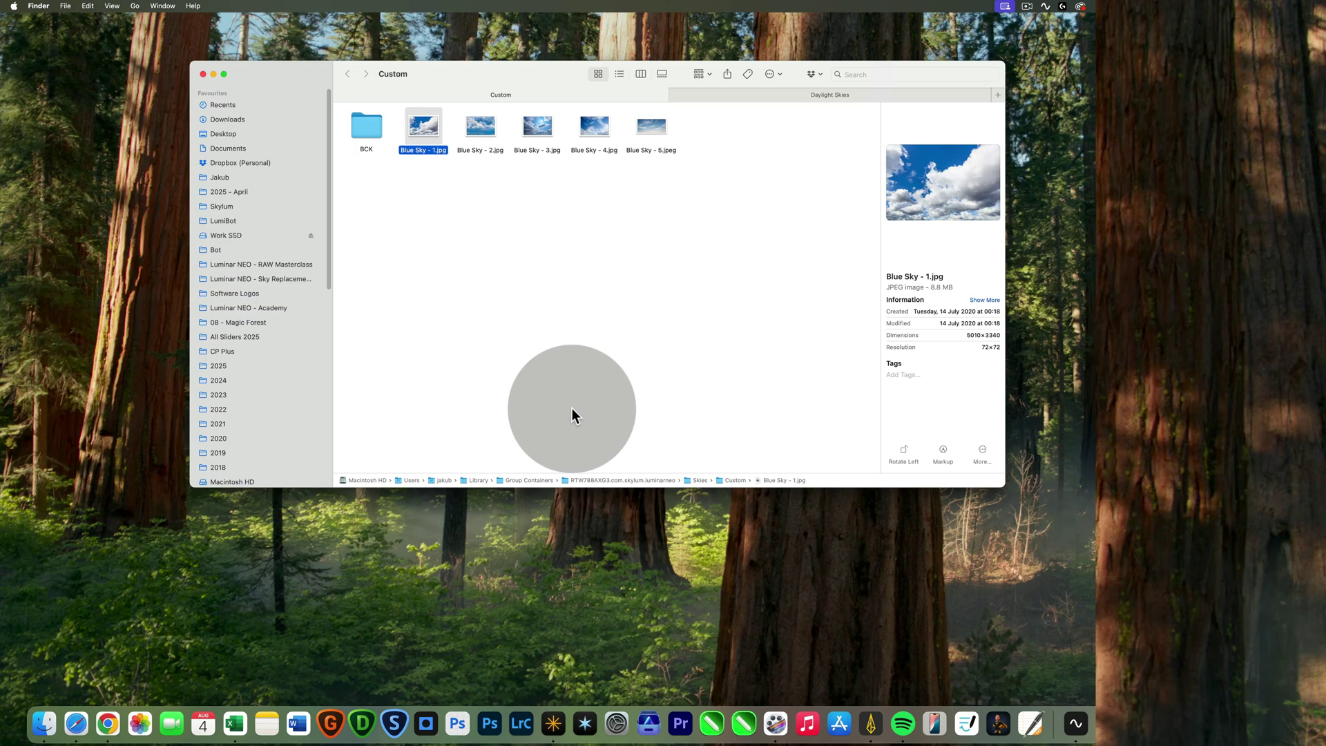
click(567, 734)
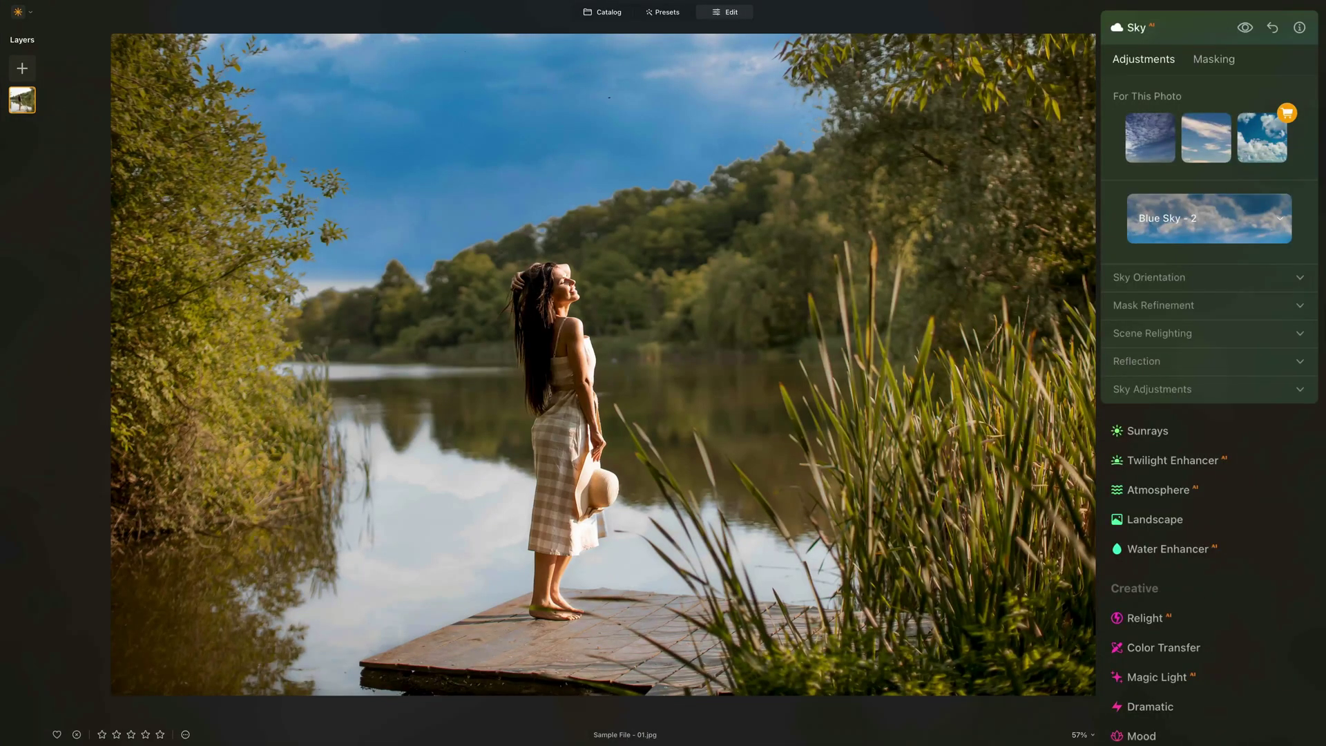
Filter the sky library to Custom and apply Blue Sky - 1 after trying Blue Sky - 4 and 3.
click(1270, 219)
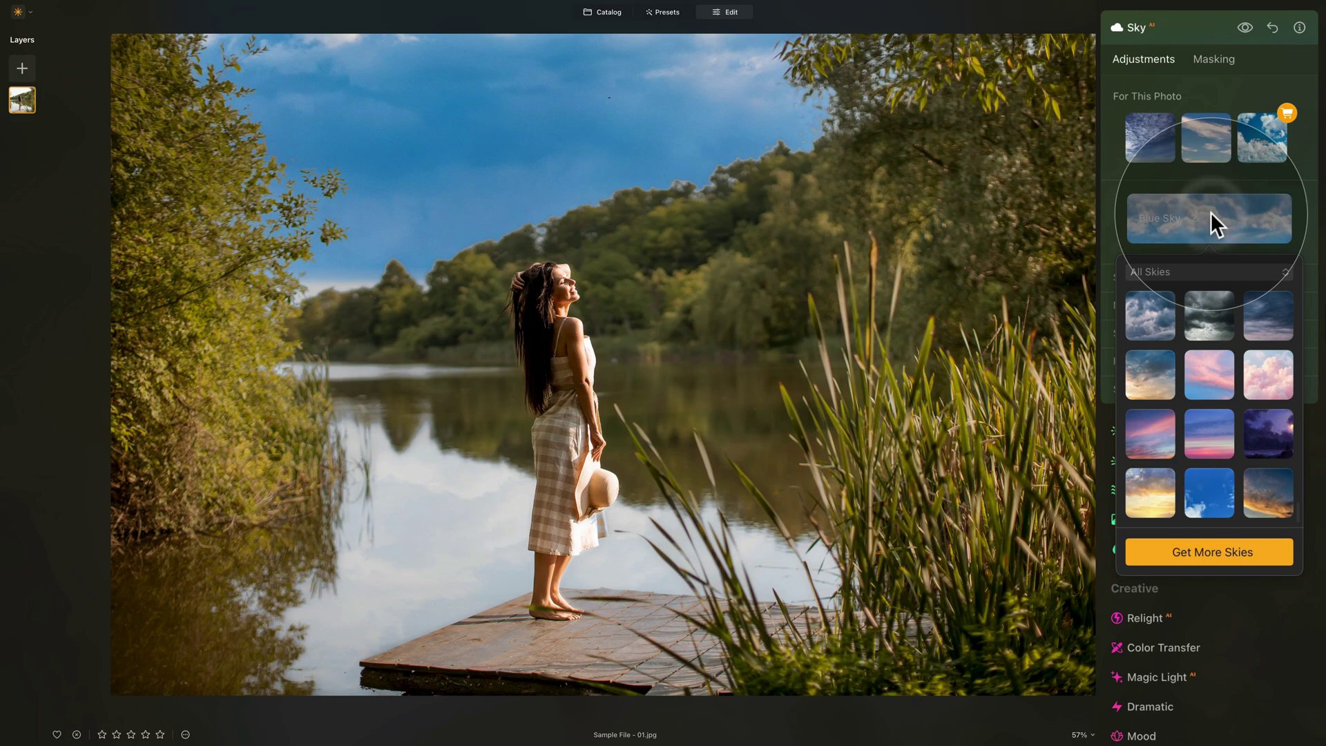
click(1182, 272)
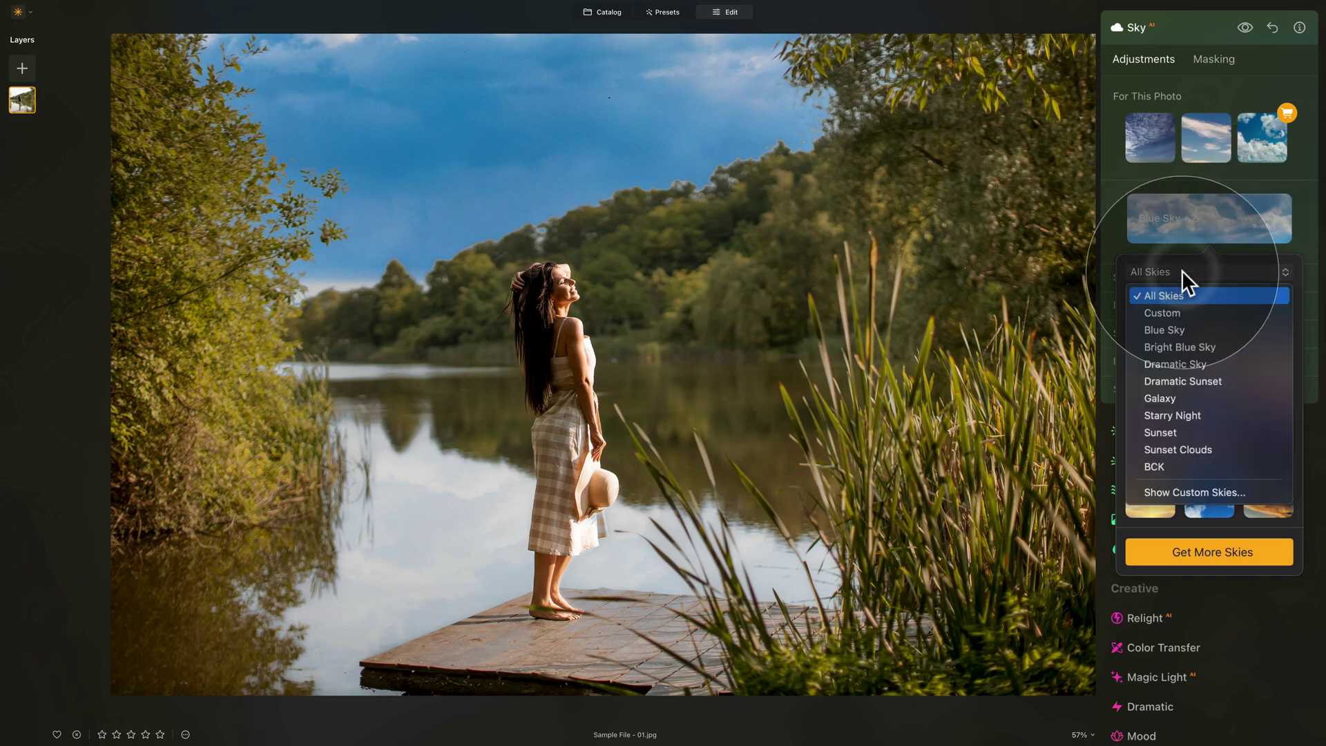
click(1223, 314)
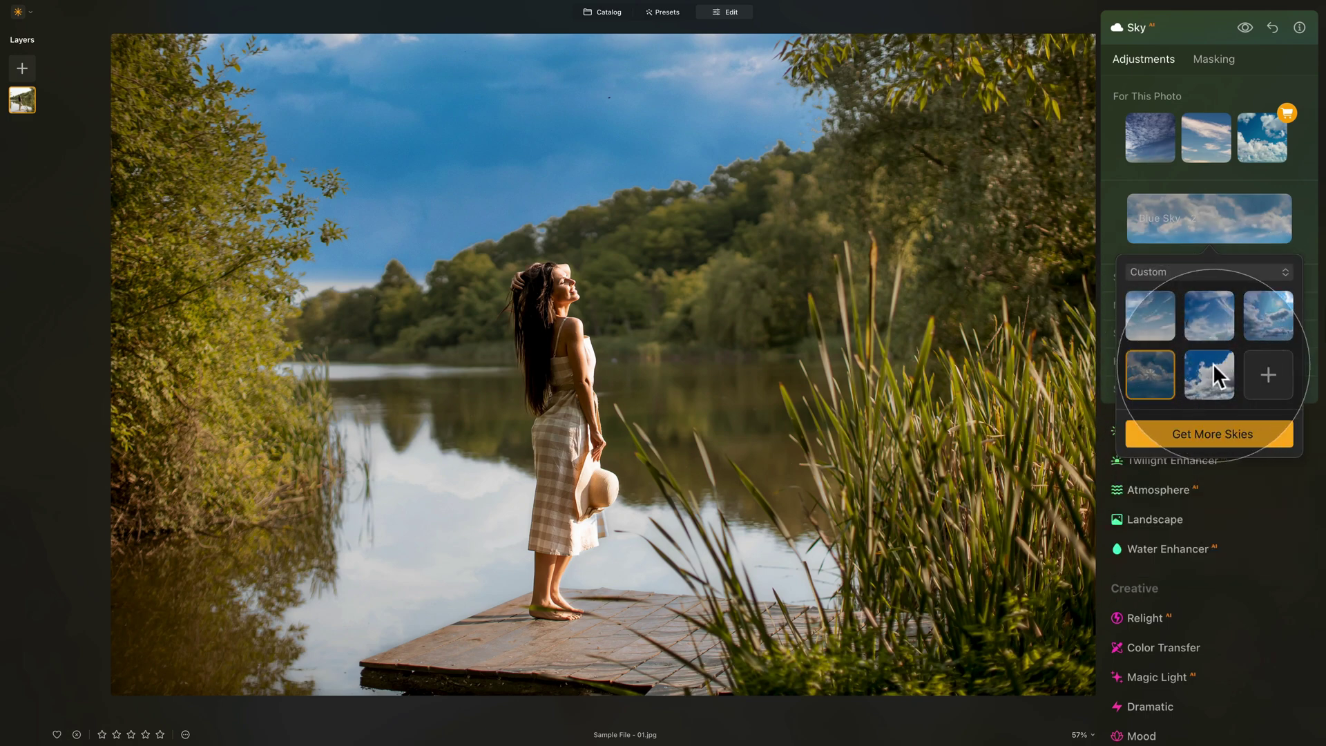
click(1211, 321)
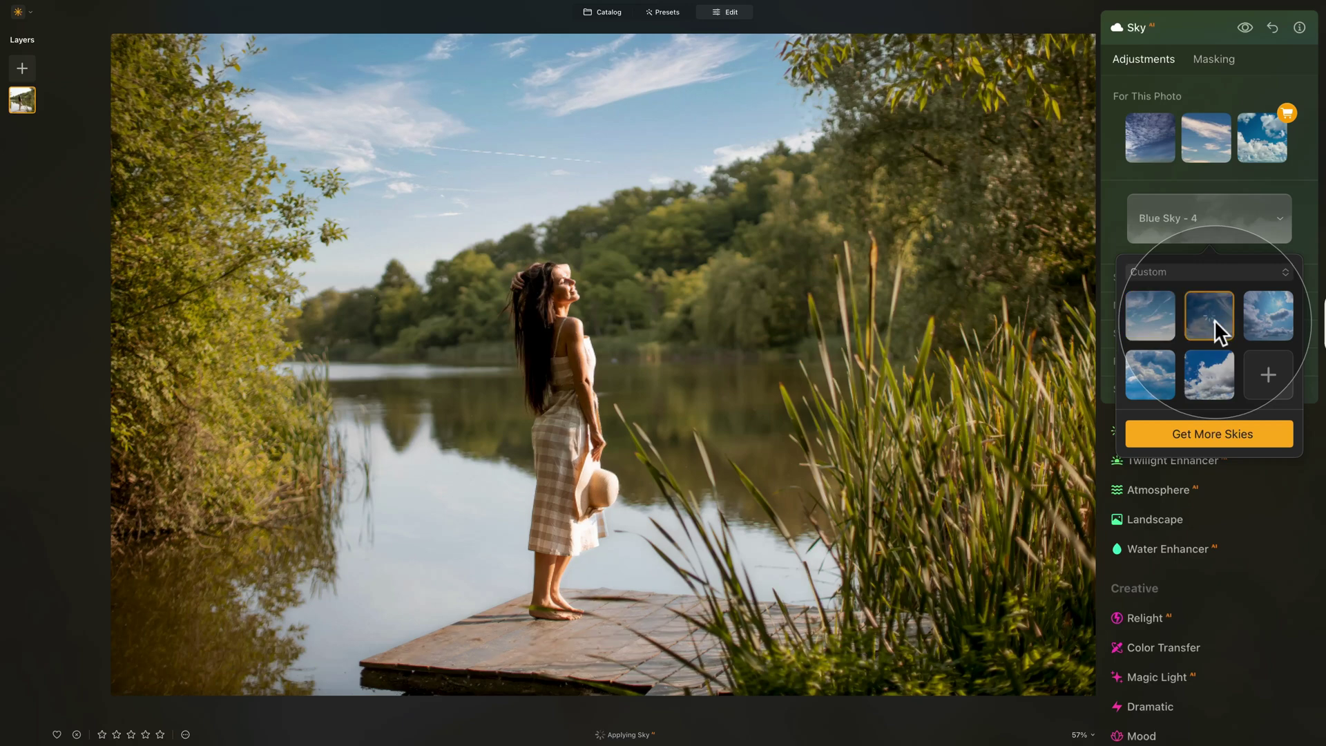
click(1267, 320)
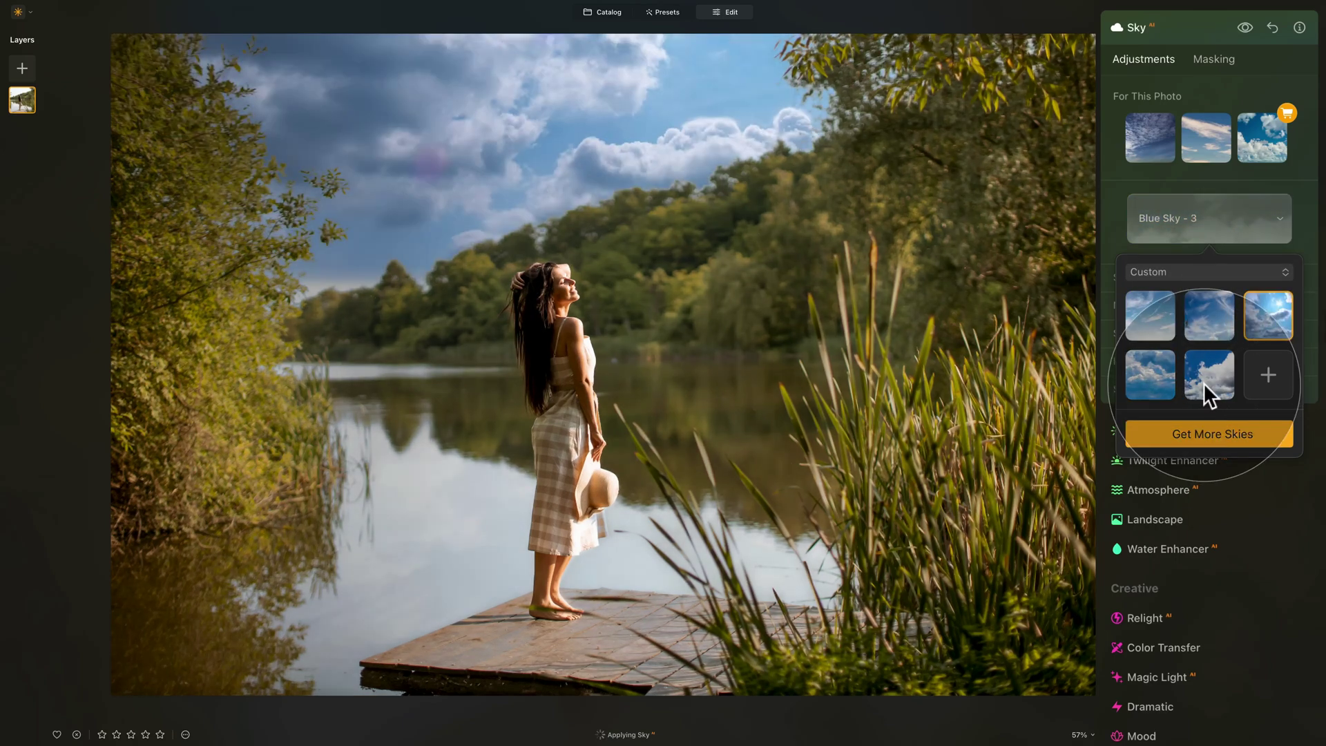
click(1207, 383)
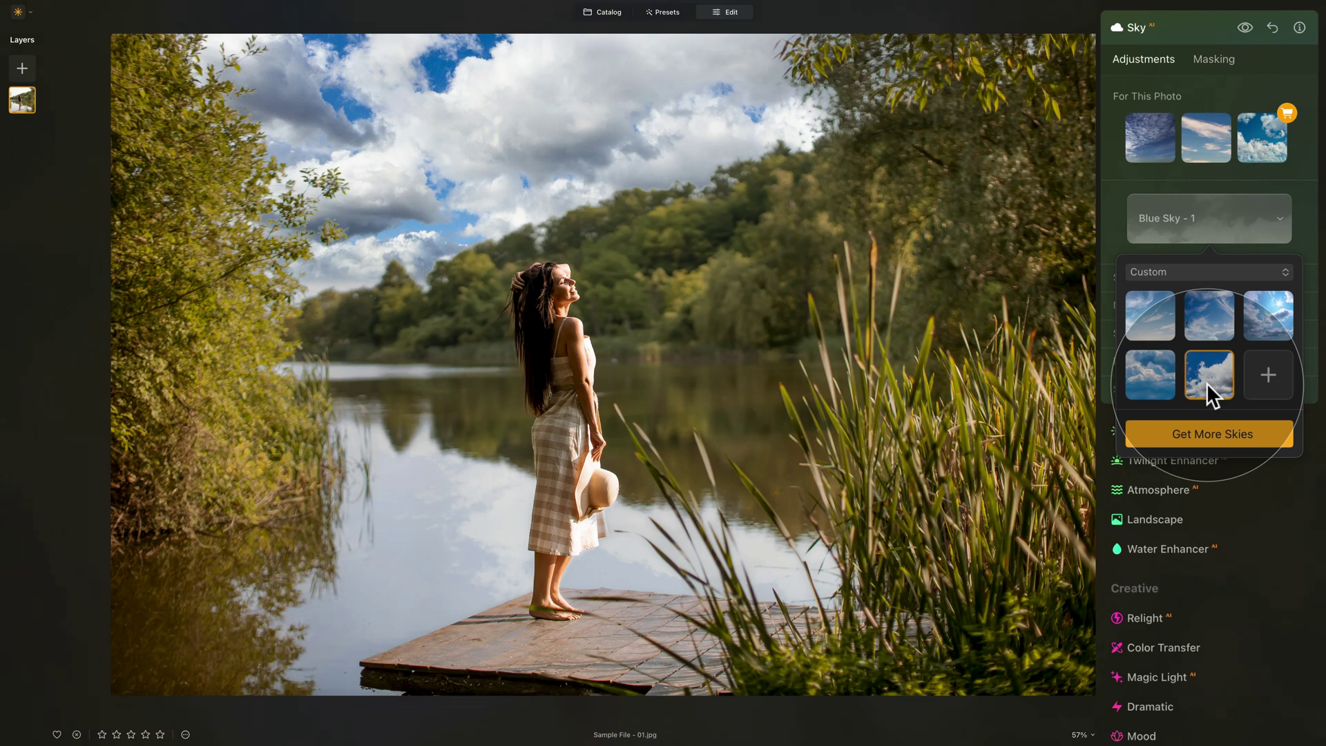
Look through the sky category list, keeping Custom selected.
click(1173, 268)
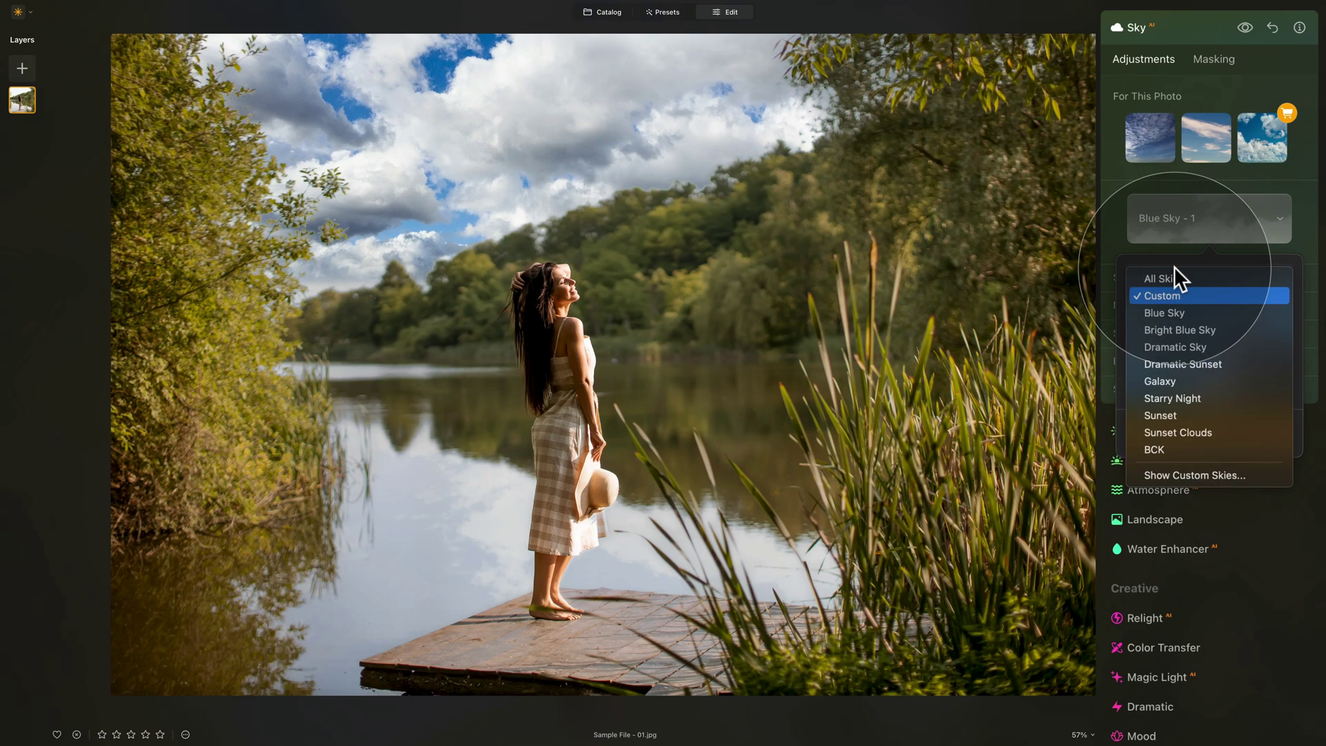
click(1200, 296)
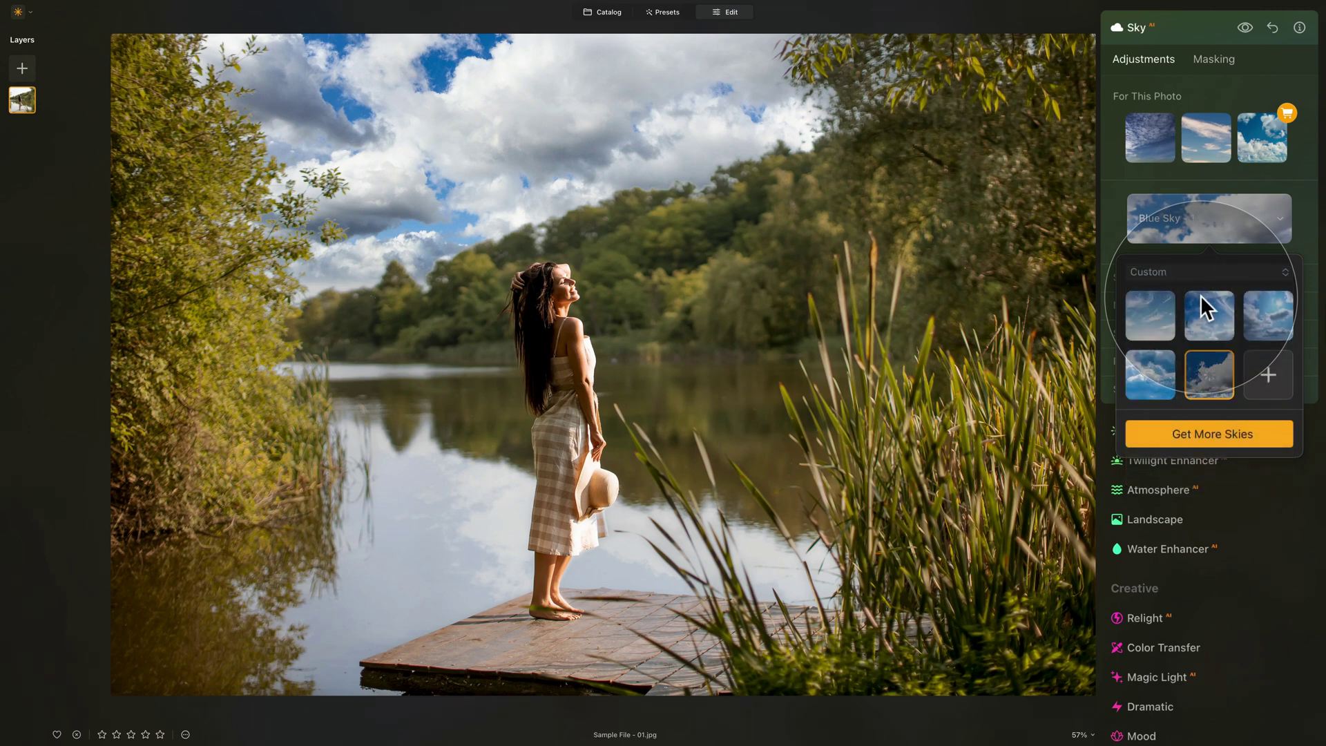
click(1195, 271)
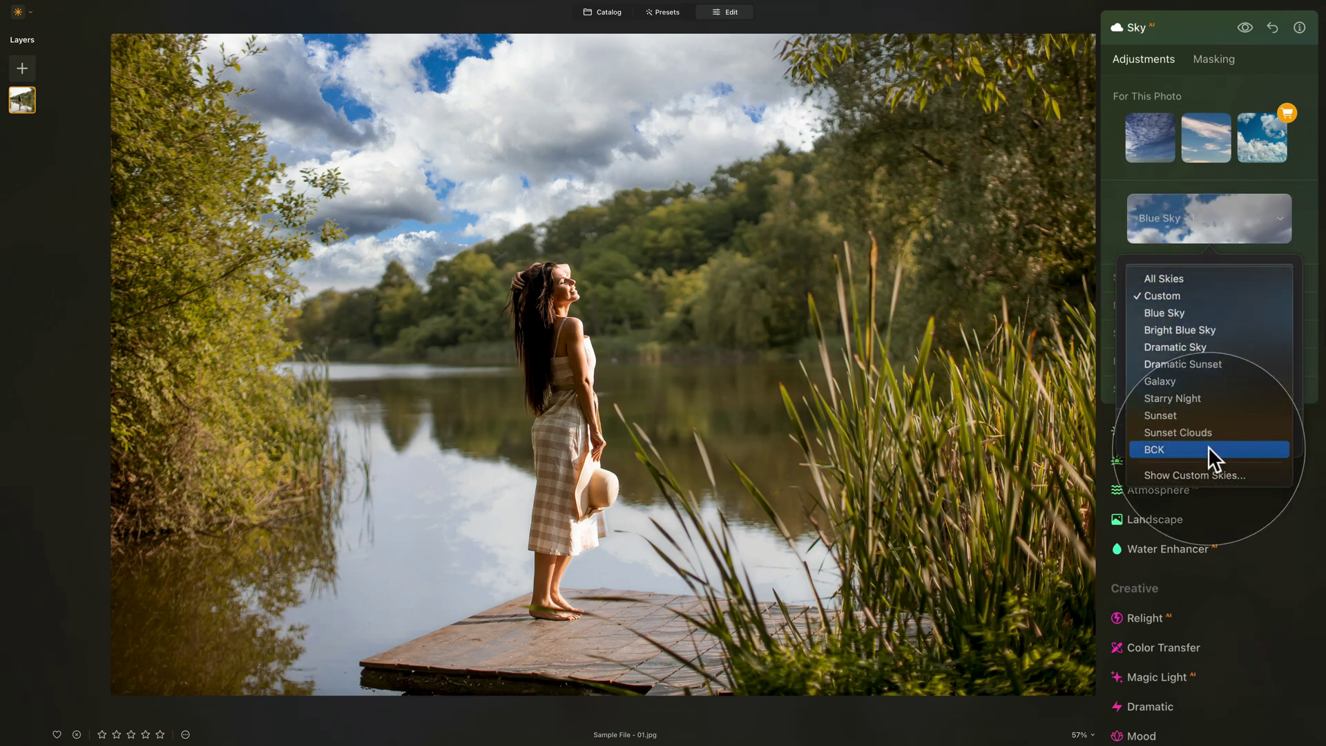
In Finder's Custom folder, create a 'Daylight Skies' subfolder and move Blue Sky 1–5 into it.
click(657, 276)
key(super+Tab)
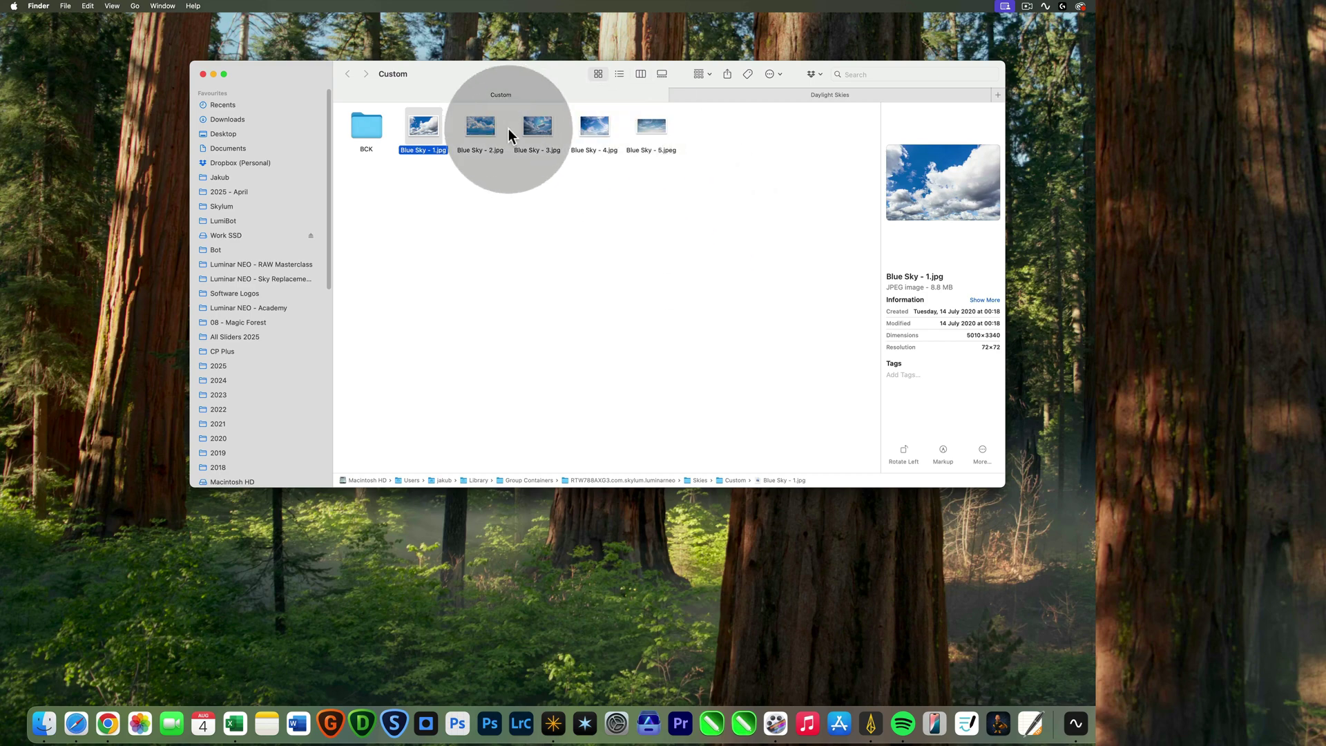
click(580, 218)
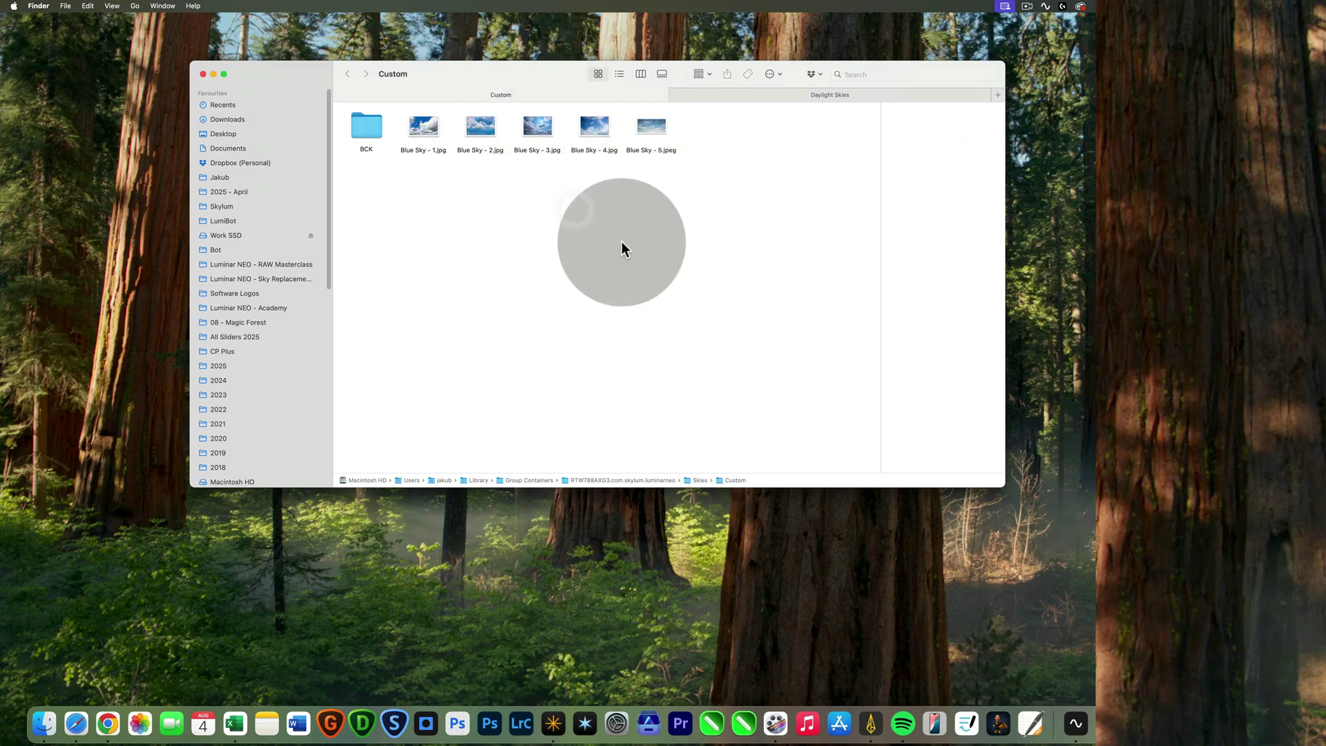
right_click(606, 194)
click(623, 199)
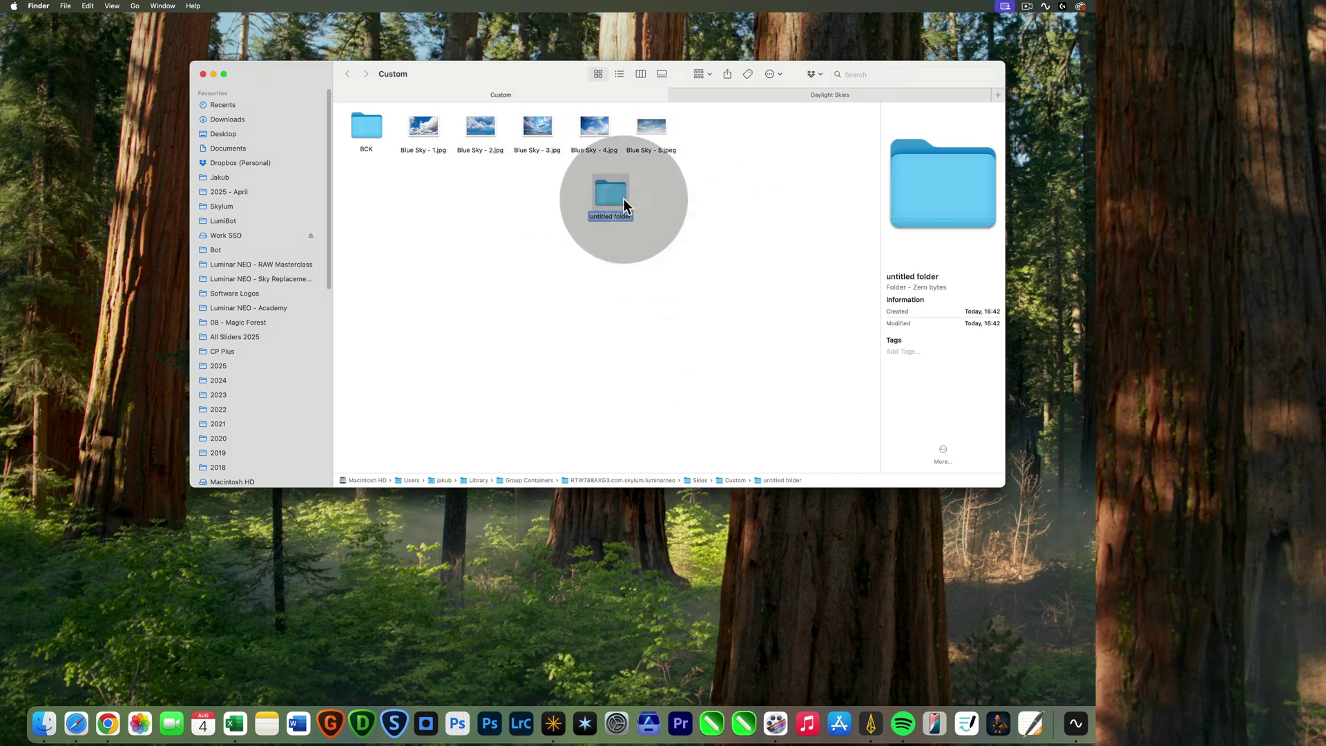
text(Da)
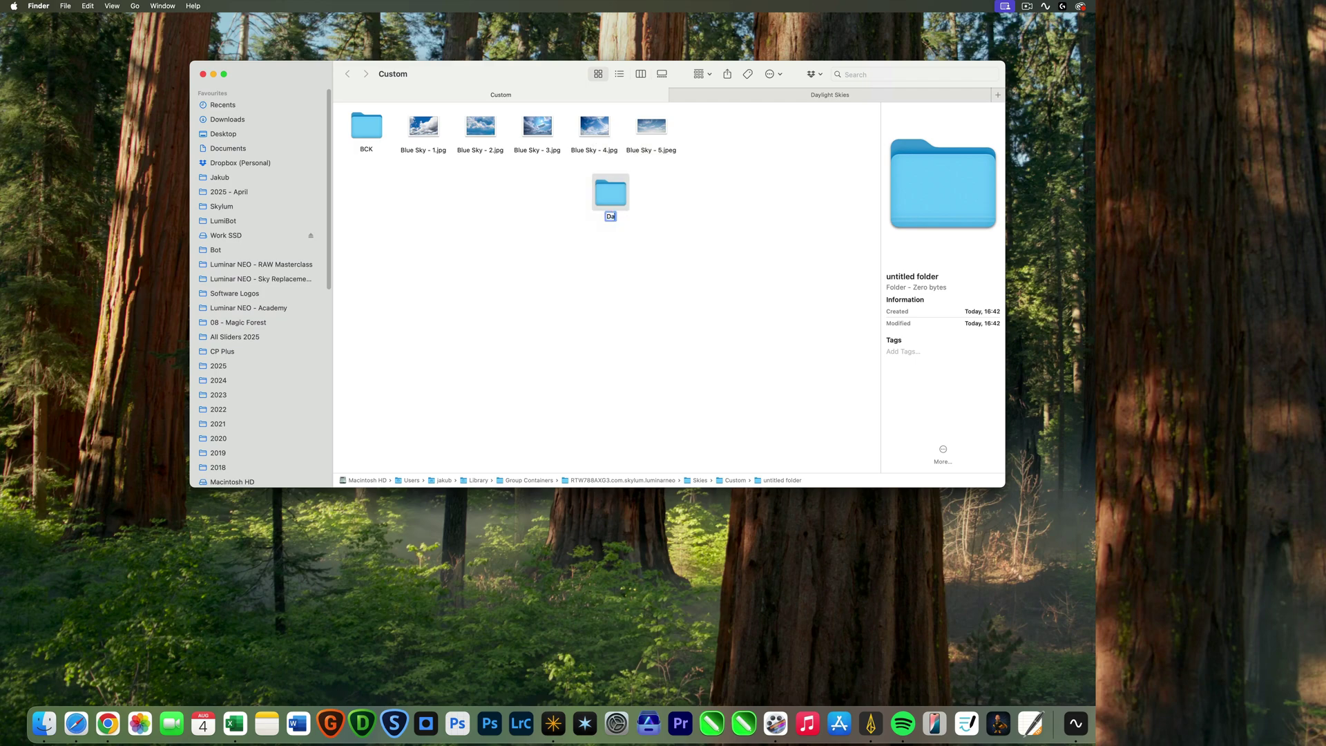
text(ylight Skies)
click(671, 195)
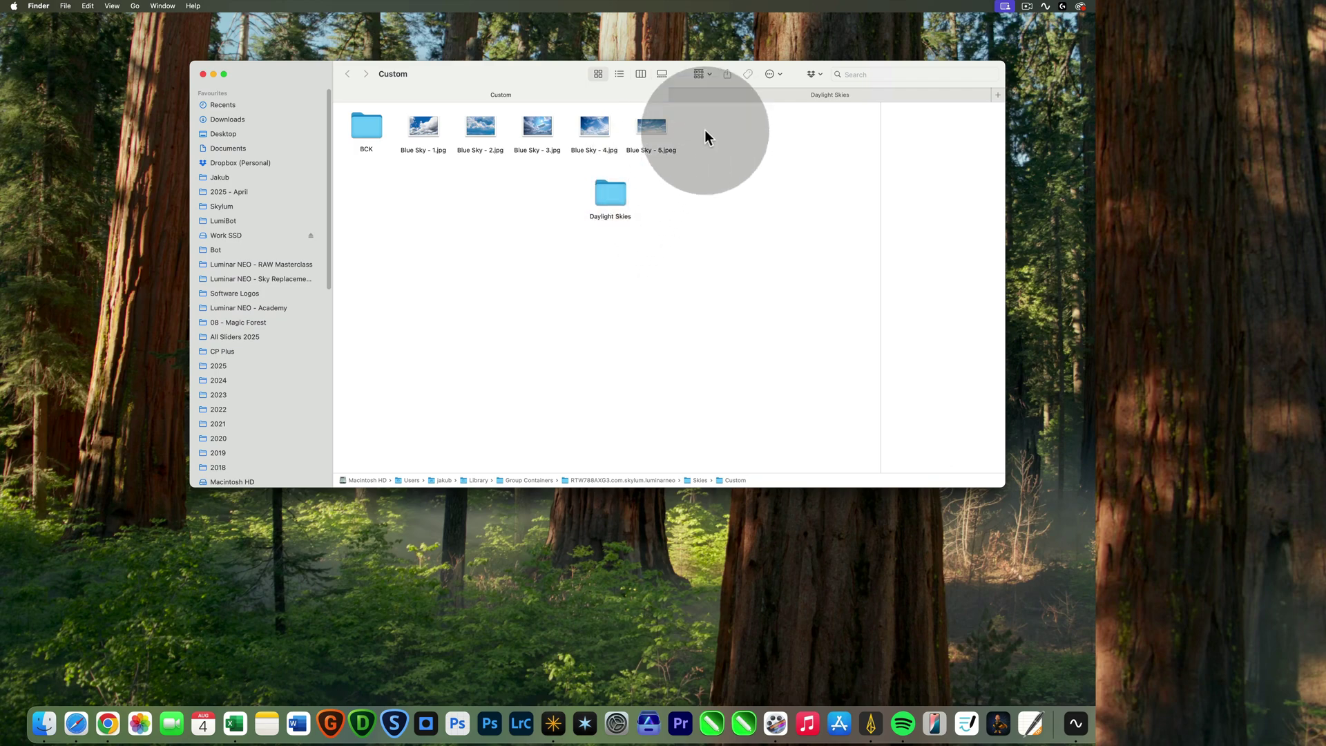
drag(704, 131, 420, 133)
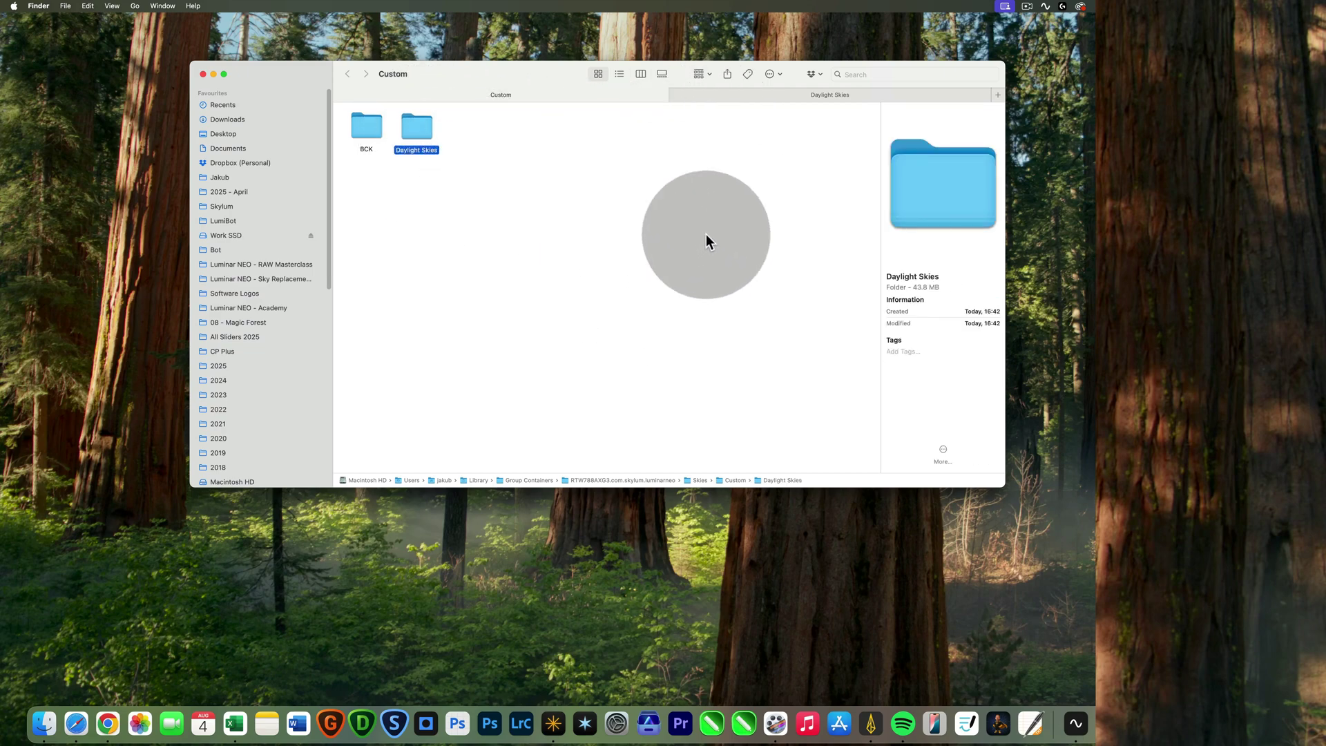
Filter the skies to the new Daylight Skies category, compare its presets, and settle on Blue Sky - 5.
click(553, 725)
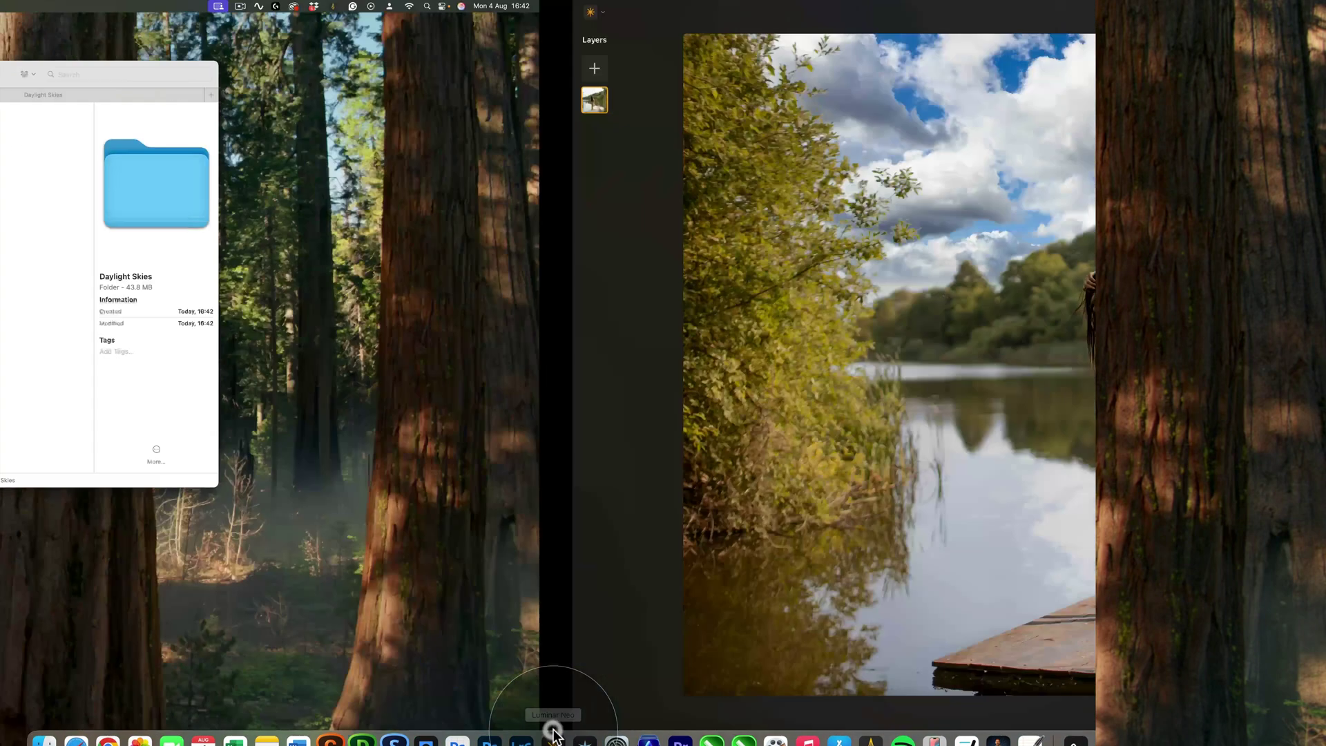
click(1269, 207)
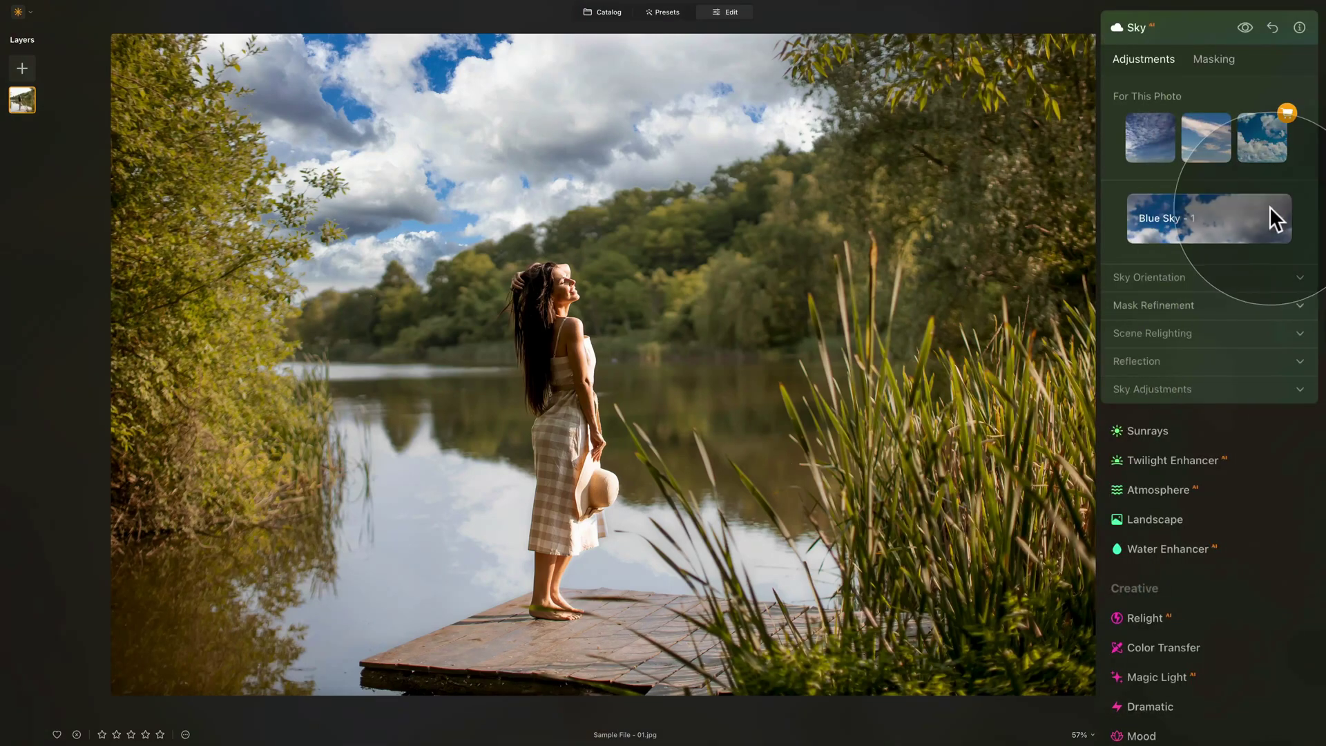
click(1209, 225)
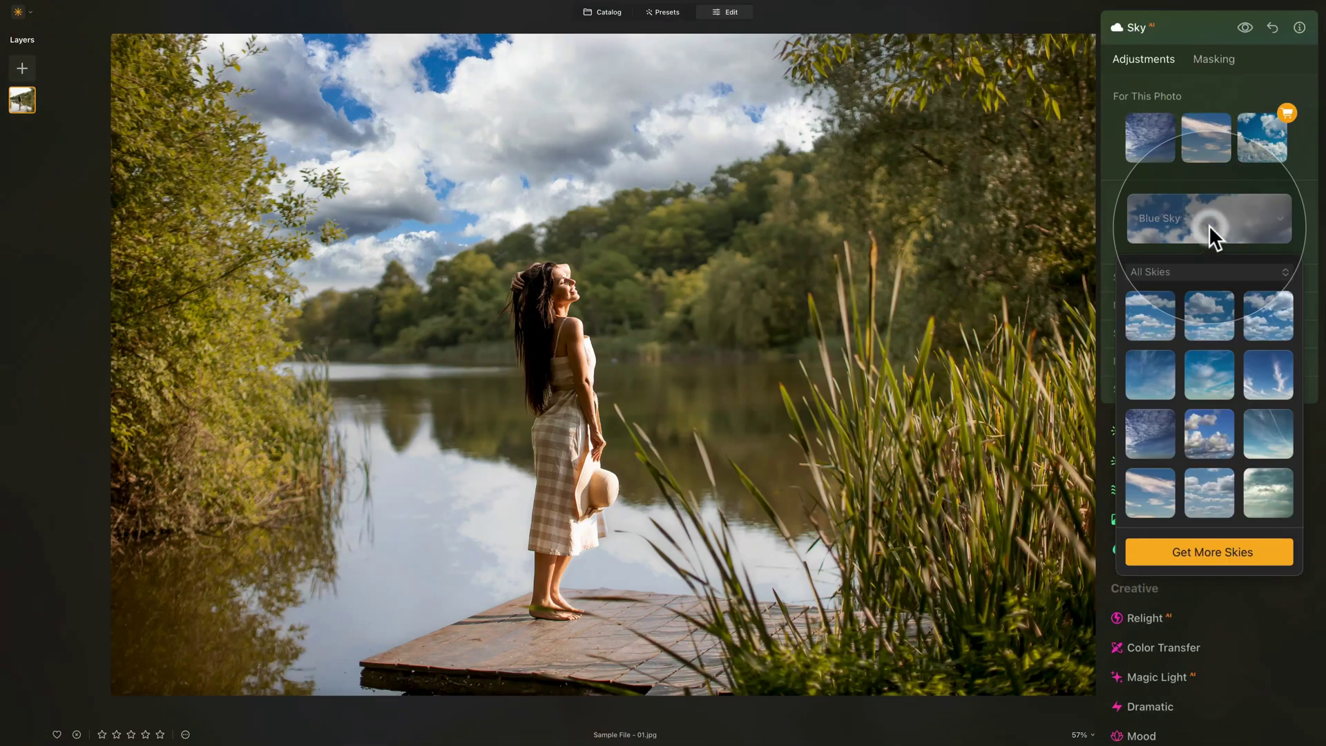
click(1188, 271)
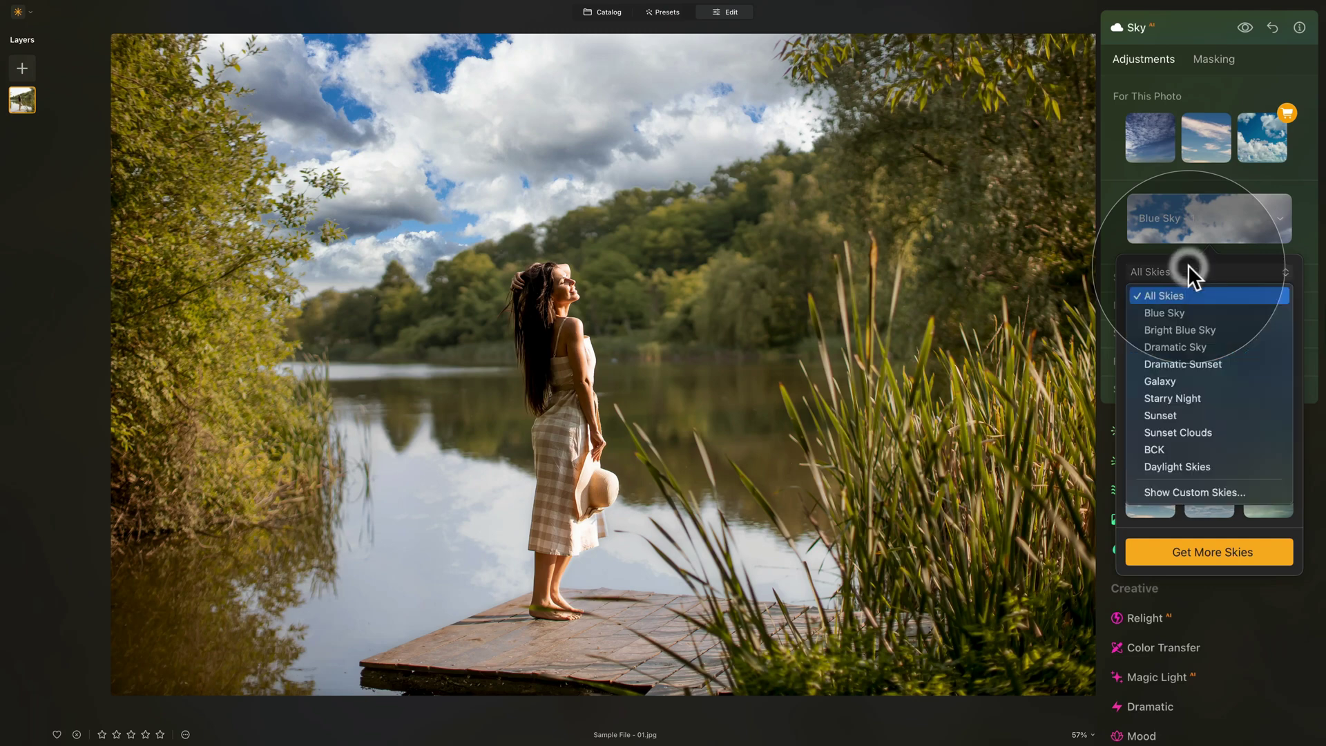
click(1225, 467)
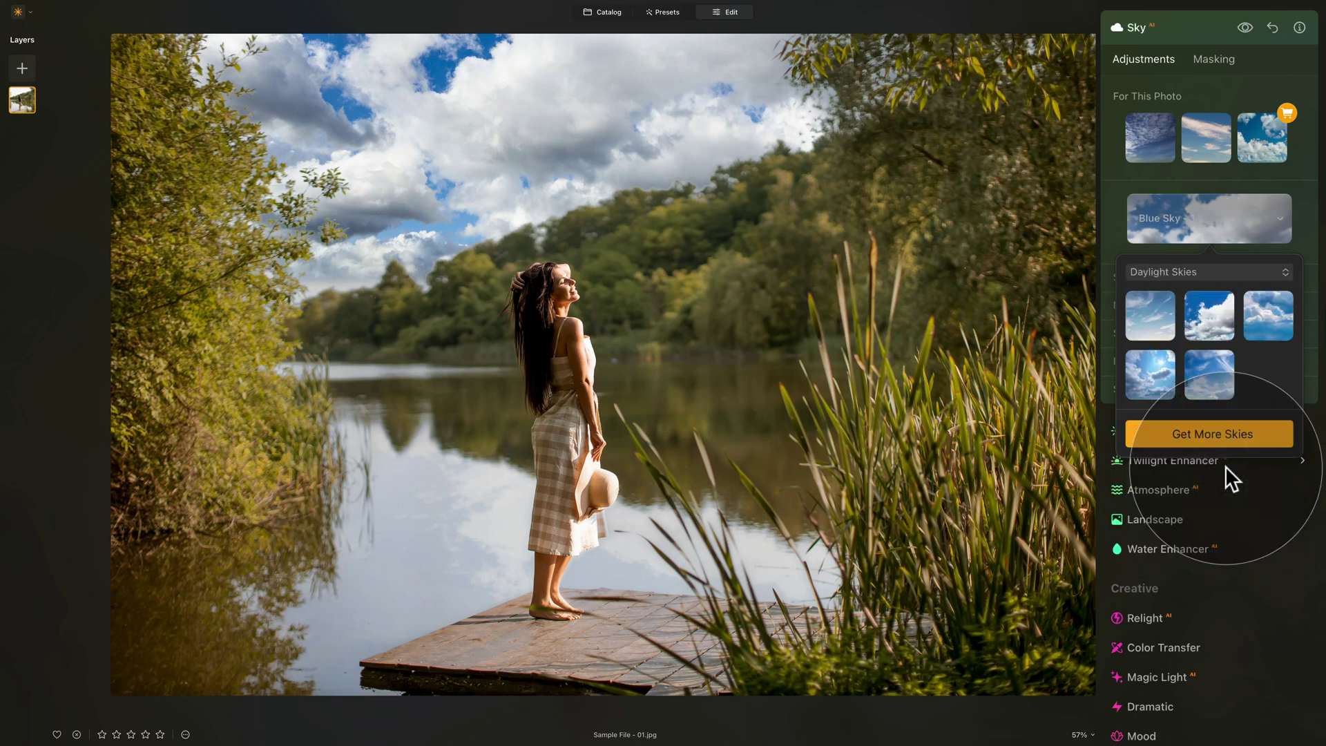
click(1150, 329)
click(1206, 328)
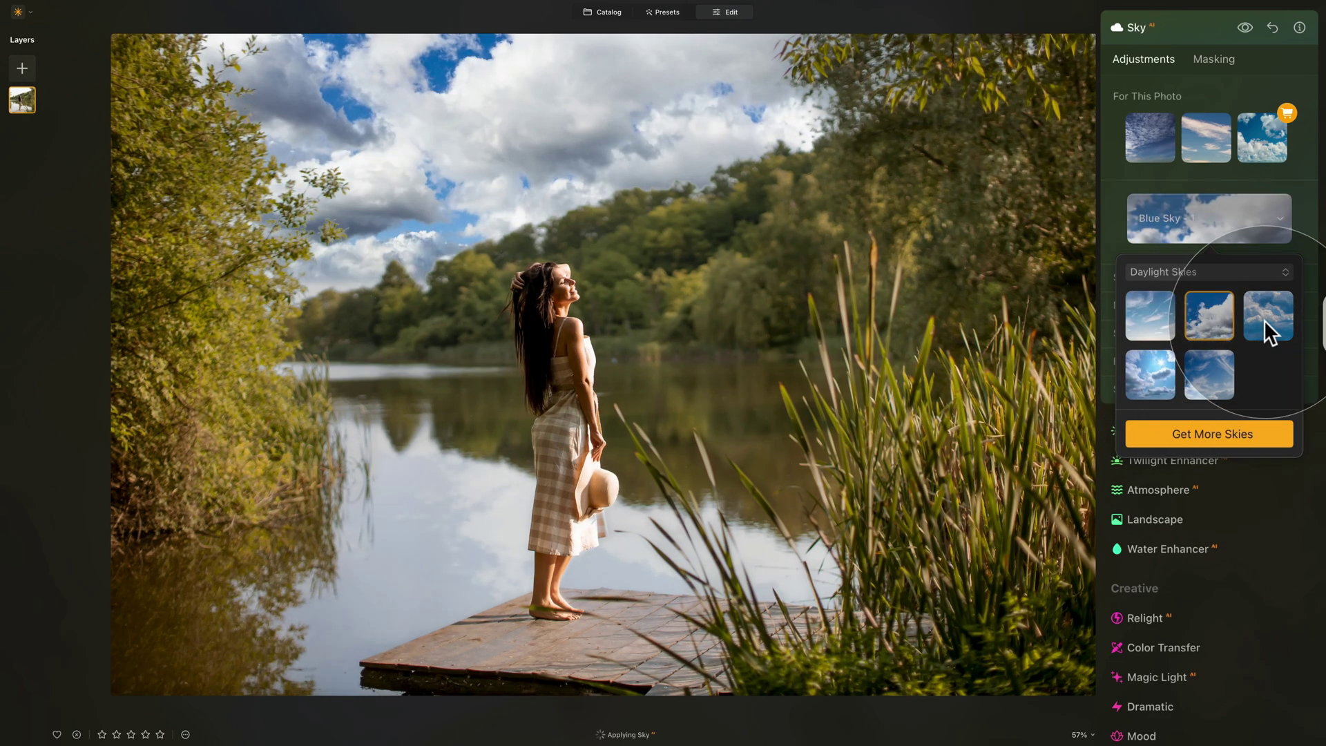
click(1267, 324)
click(1140, 325)
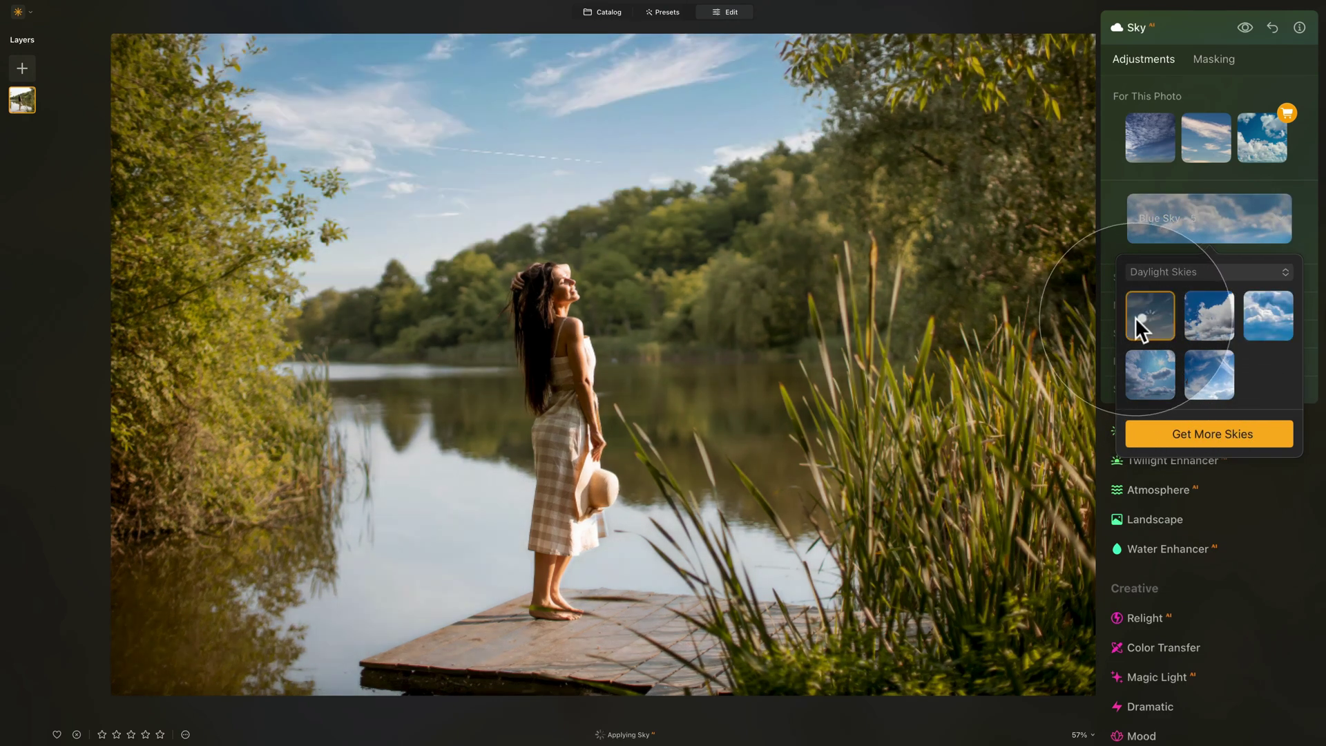
click(1192, 273)
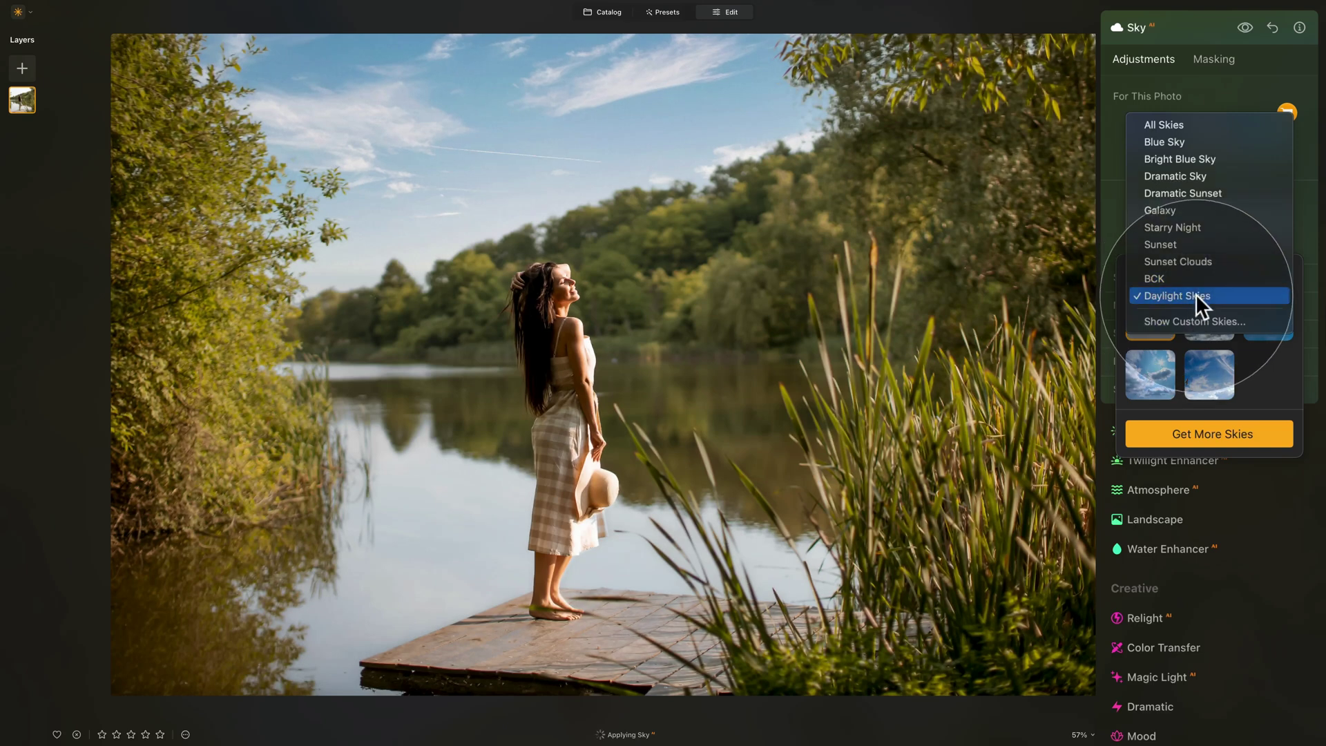
click(1198, 129)
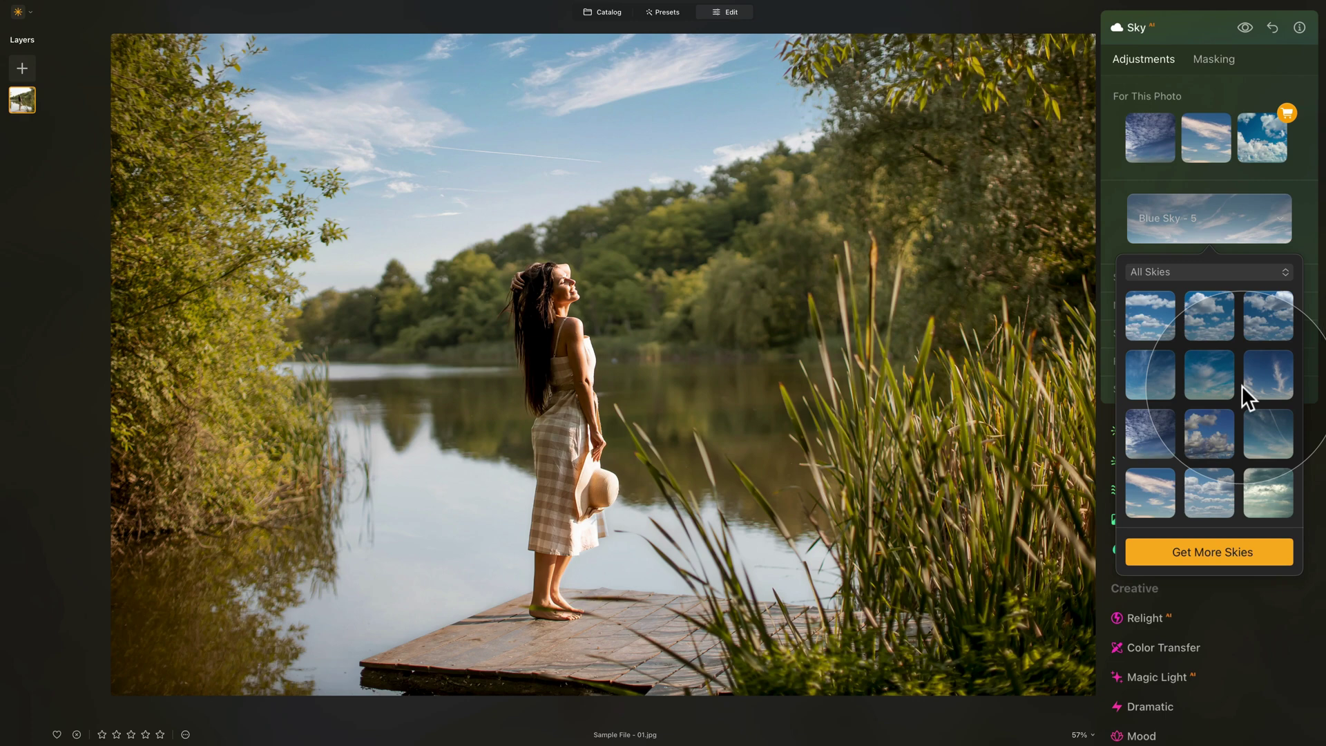
Preview the Daylight Skies, including Blue Sky - 4 and Blue Sky - 3, then keep Blue Sky - 5.
click(1209, 271)
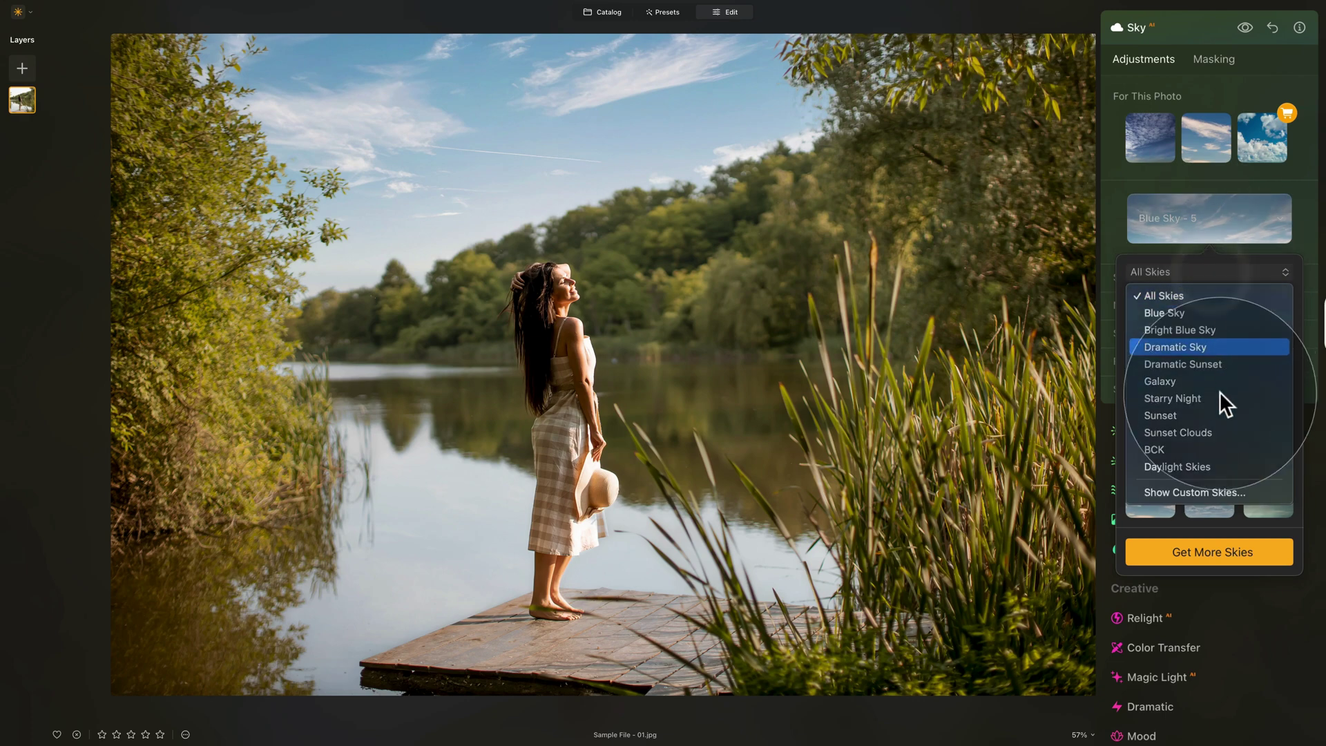
click(1224, 467)
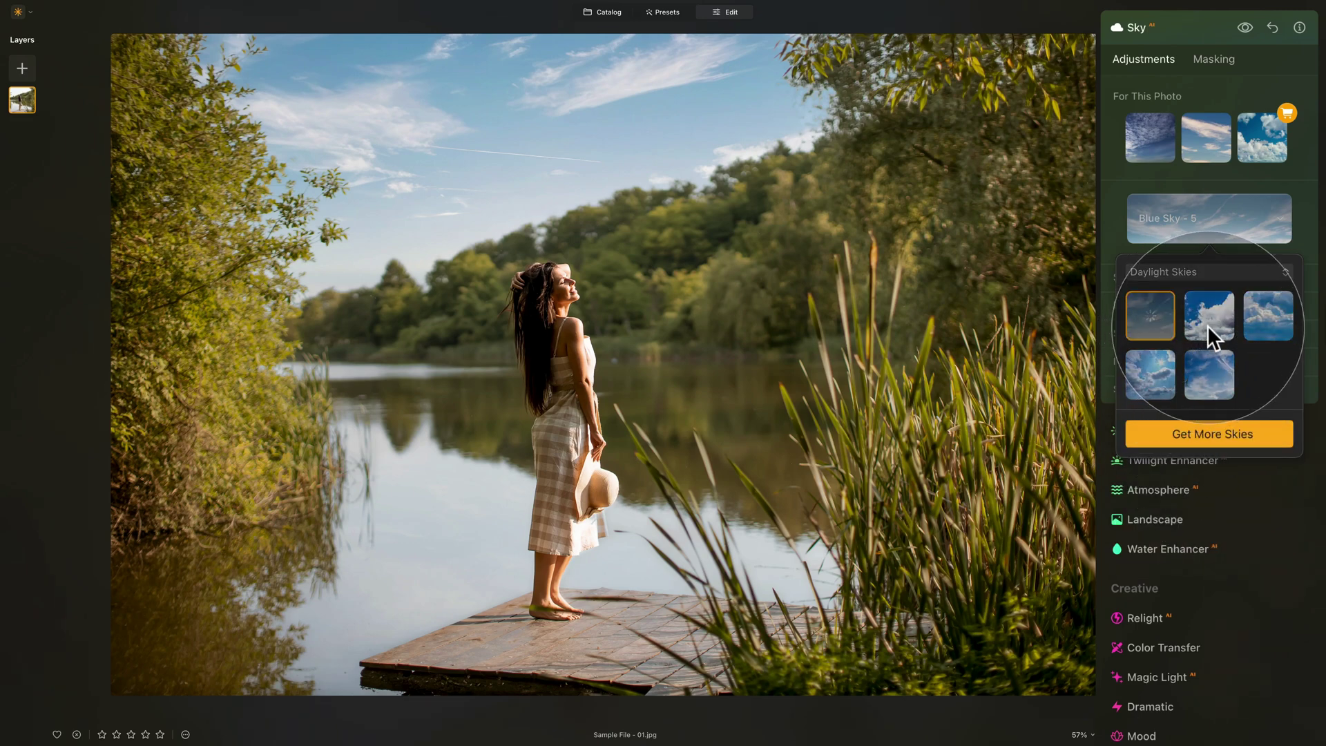
click(1207, 326)
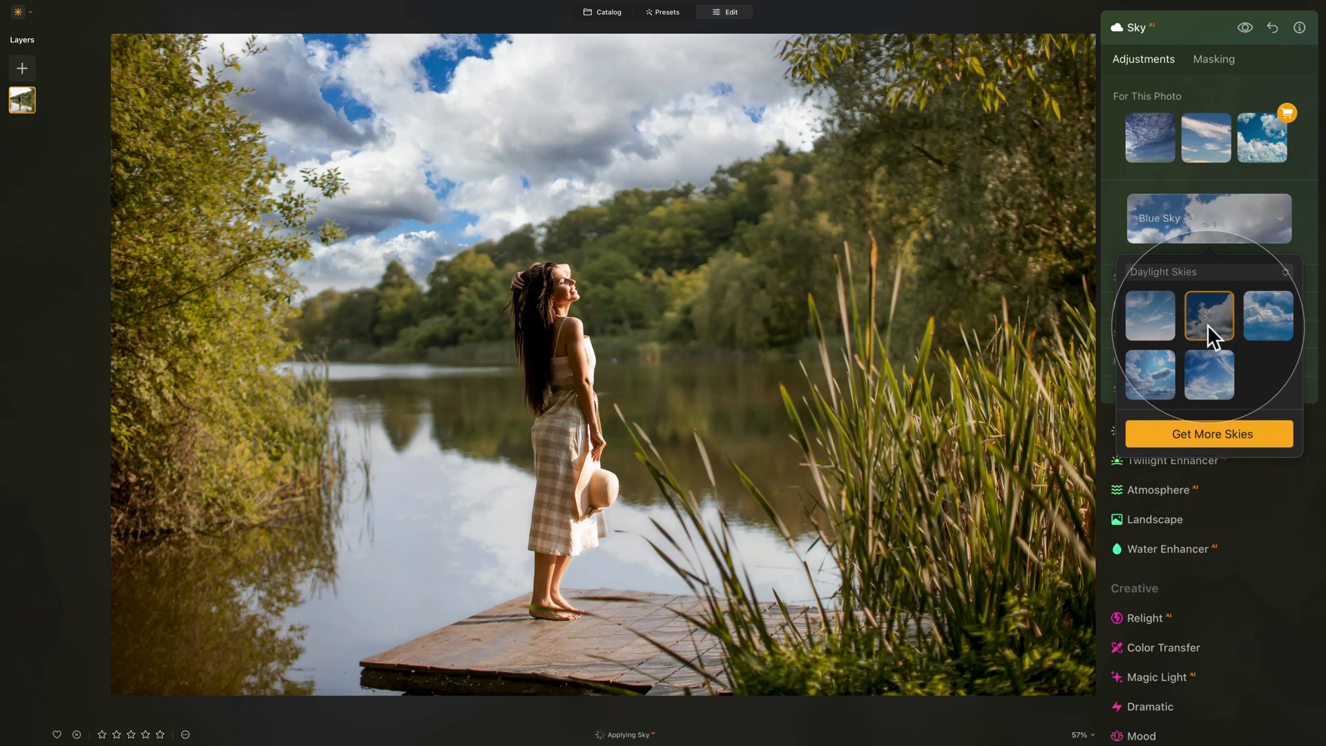
click(1273, 314)
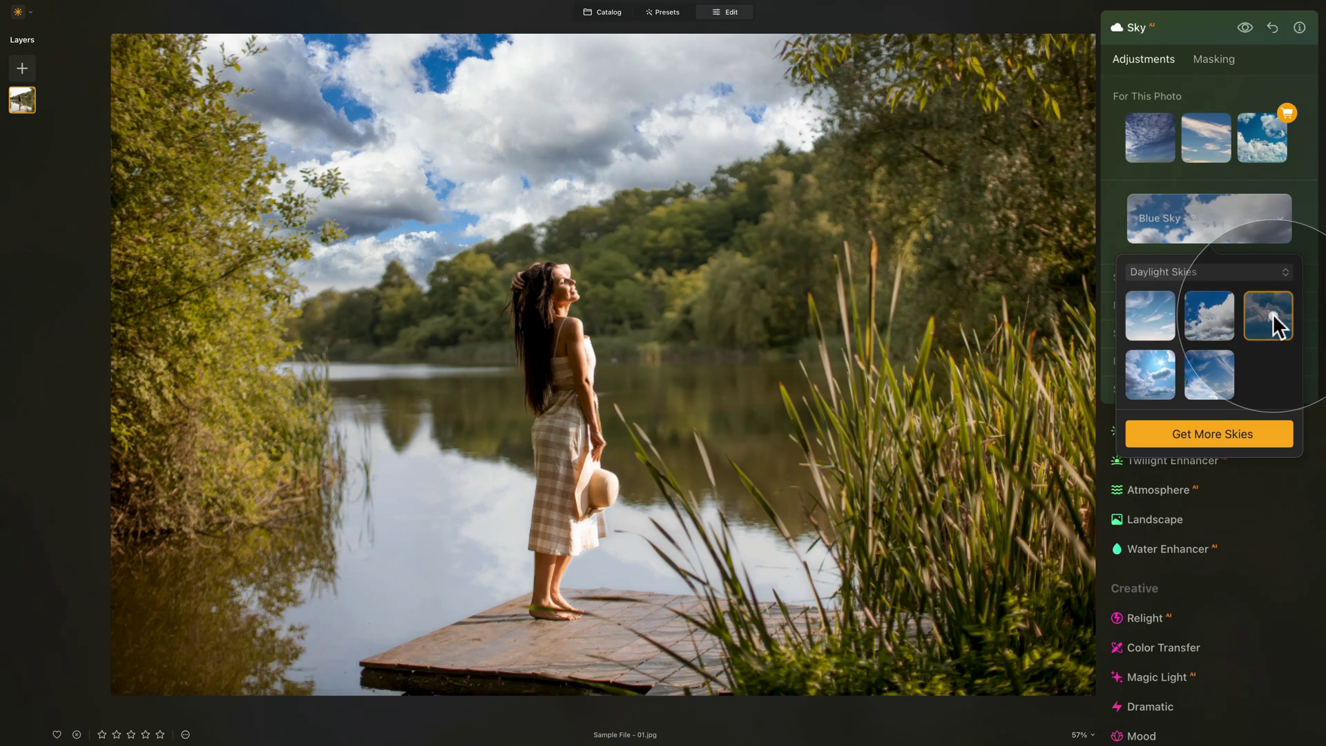
click(1198, 380)
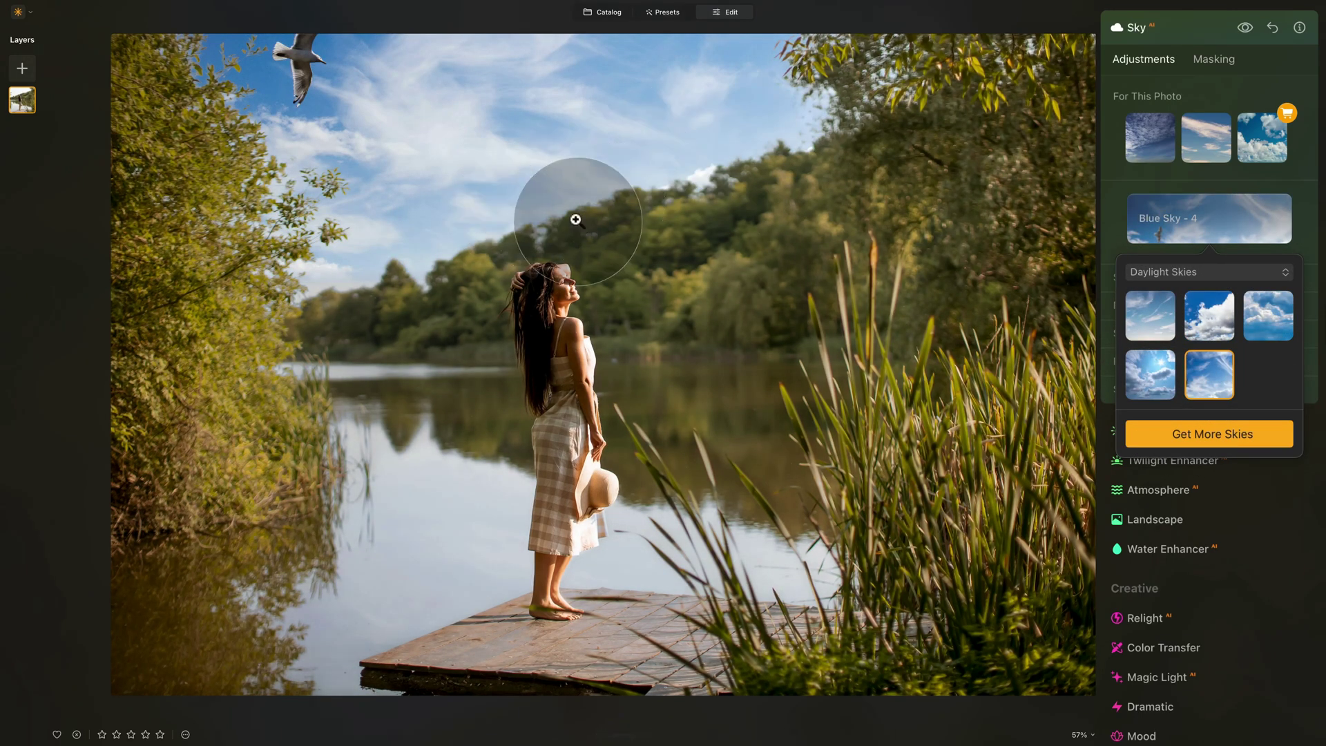
click(1142, 362)
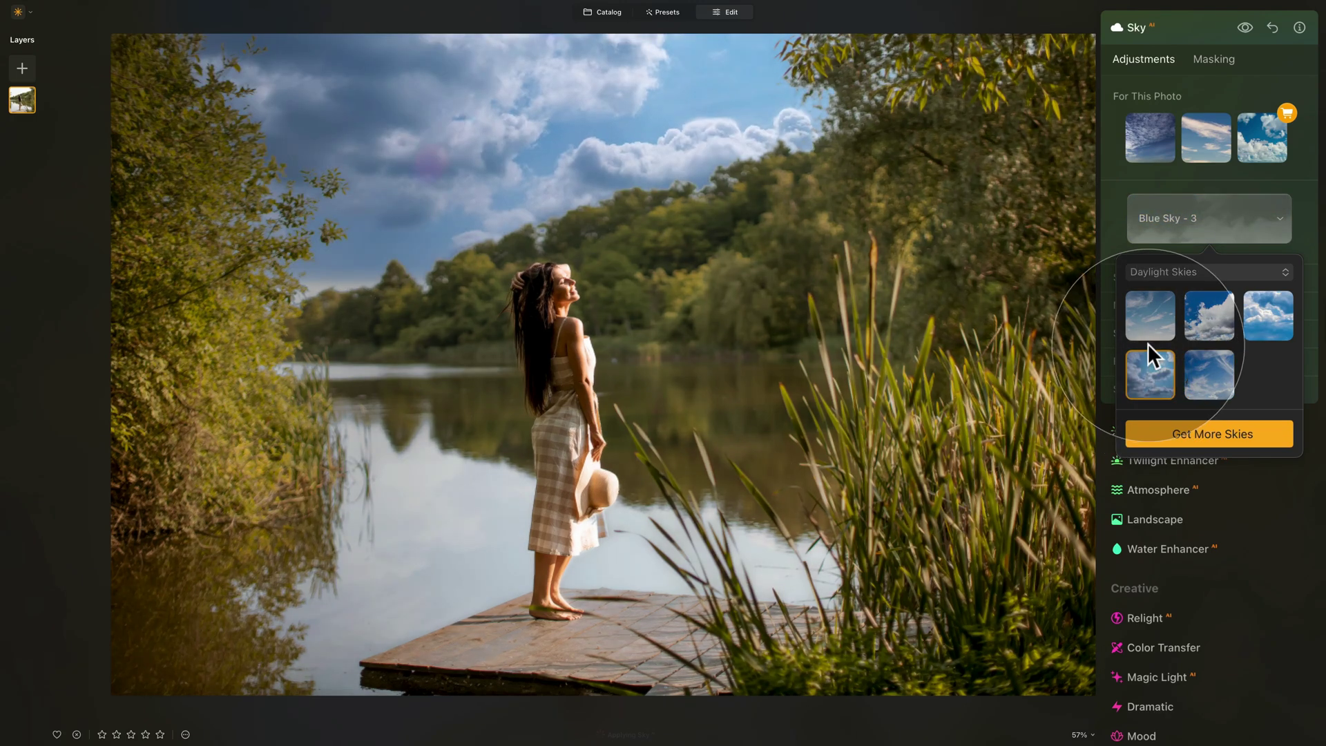
click(1137, 320)
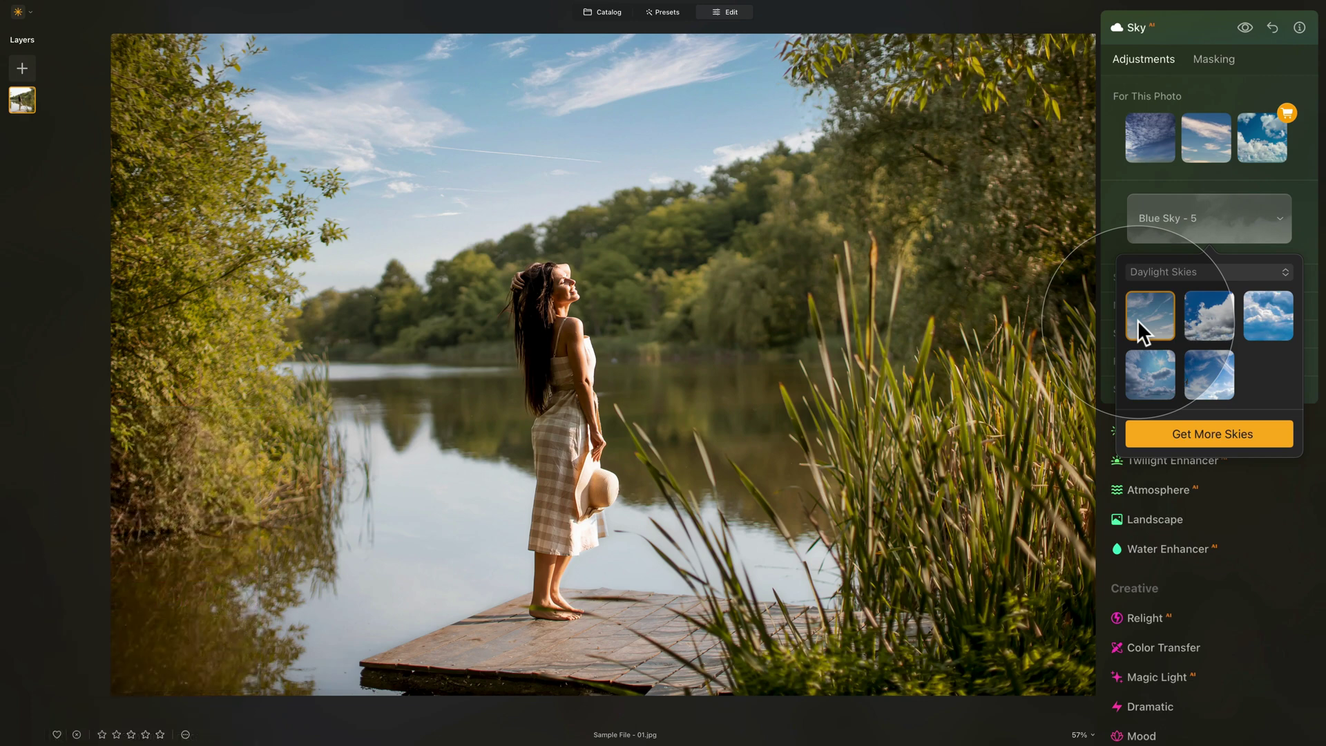
click(1137, 320)
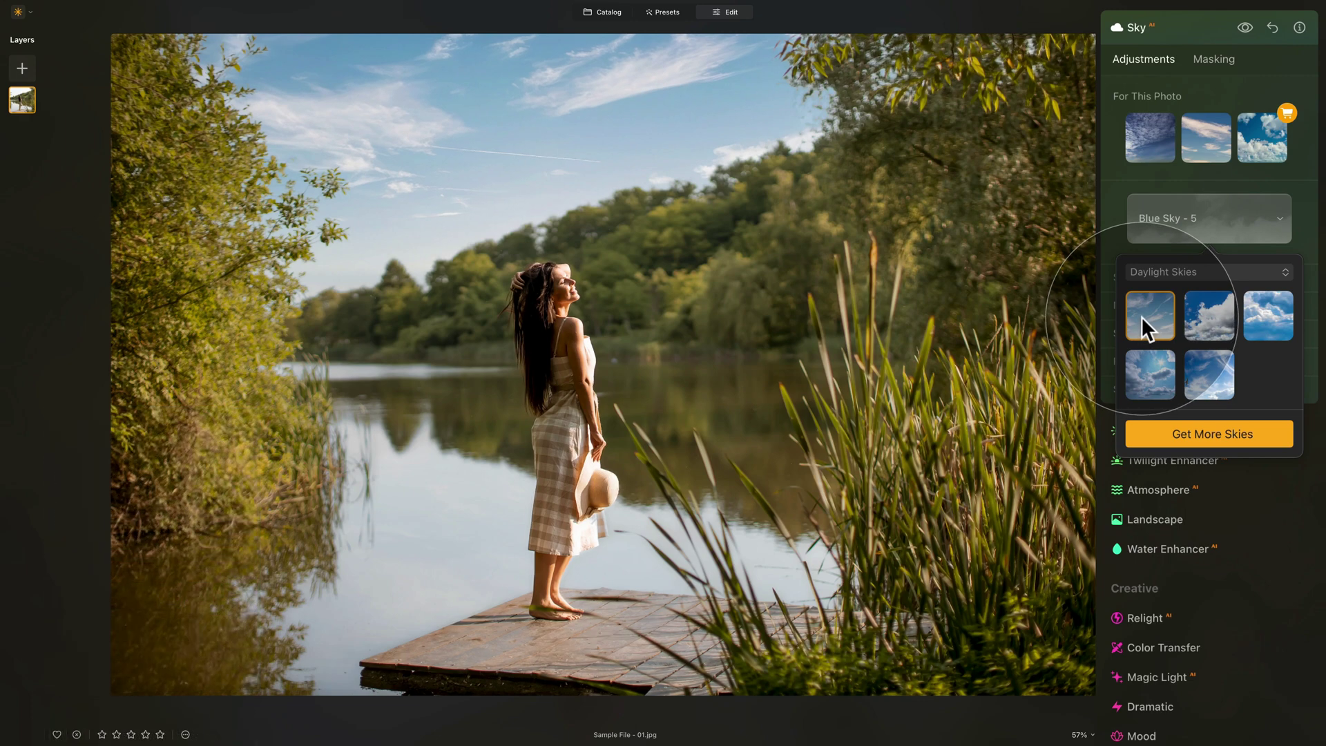
click(1304, 245)
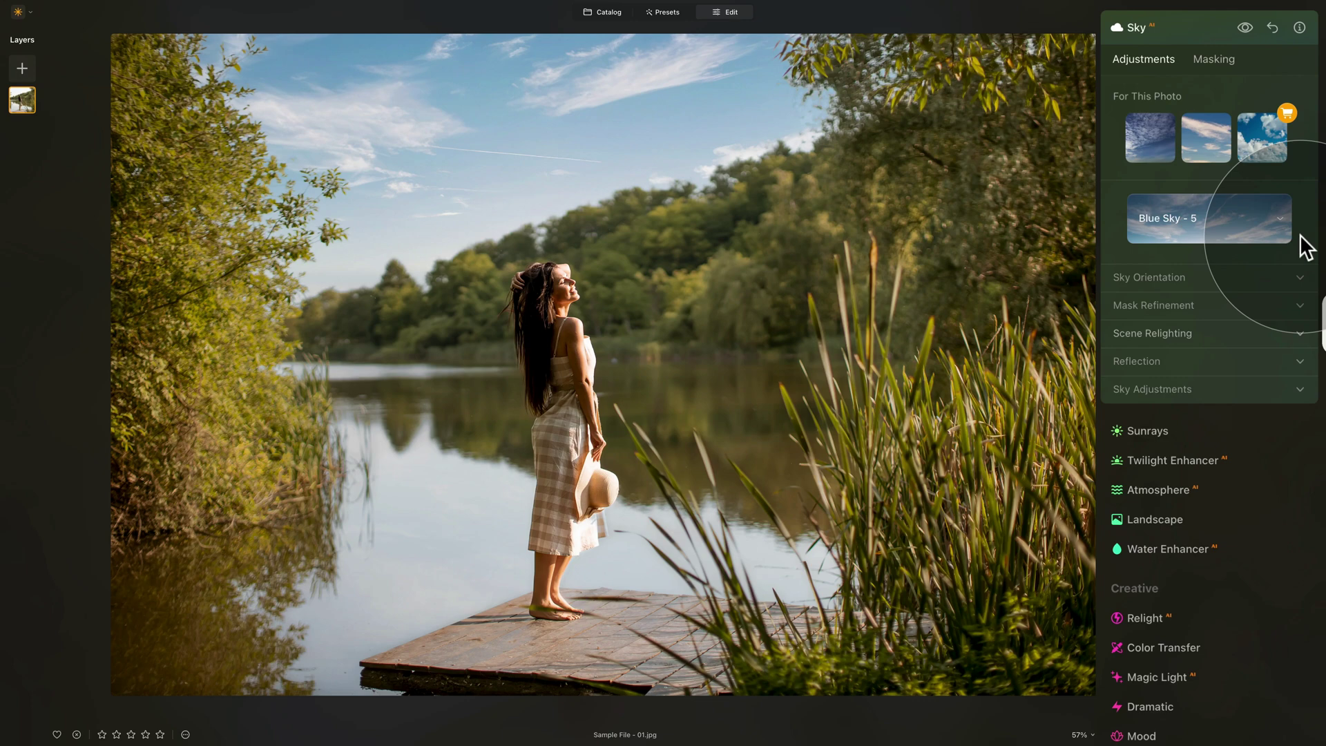
Set Sky Orientation to Horizon Position -15, Vertical Position 7 and Horizontal Position -29.
click(1224, 271)
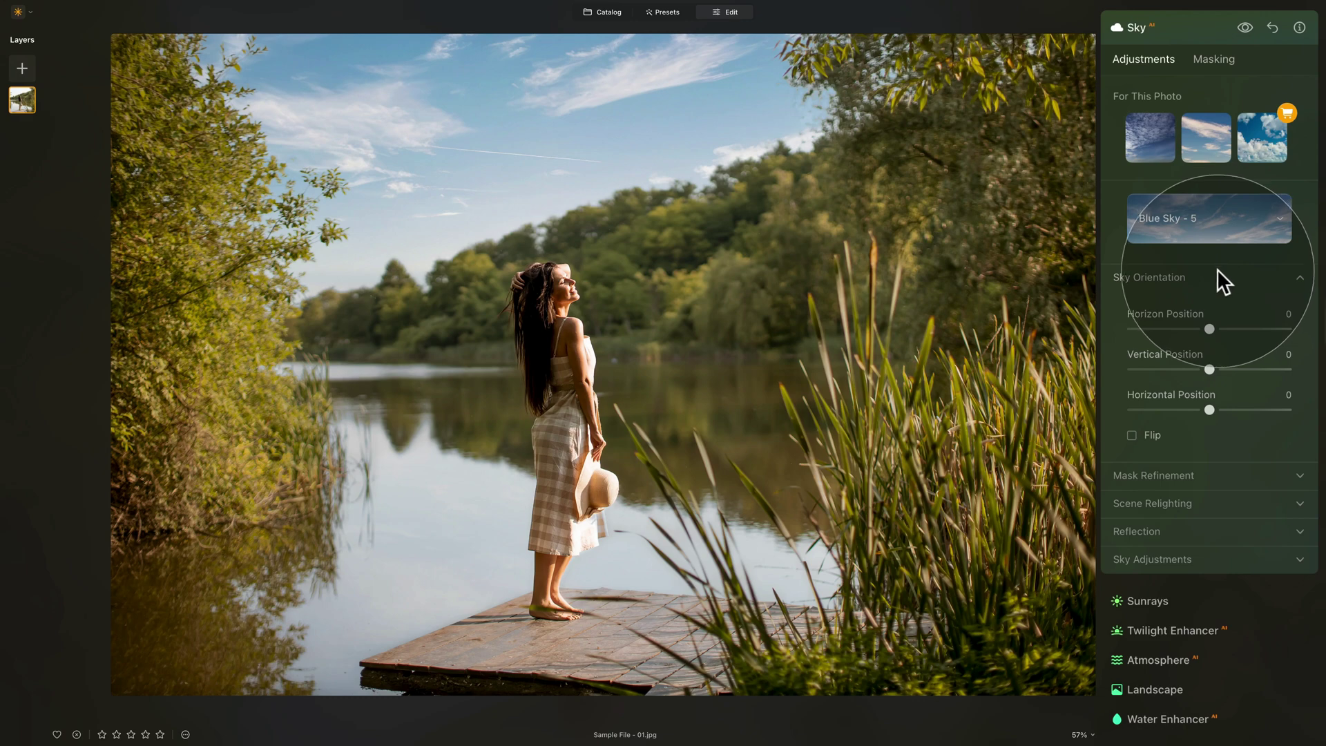
mouse_move(1207, 329)
mouse_down()
mouse_move(1239, 328)
mouse_move(1199, 326)
mouse_up()
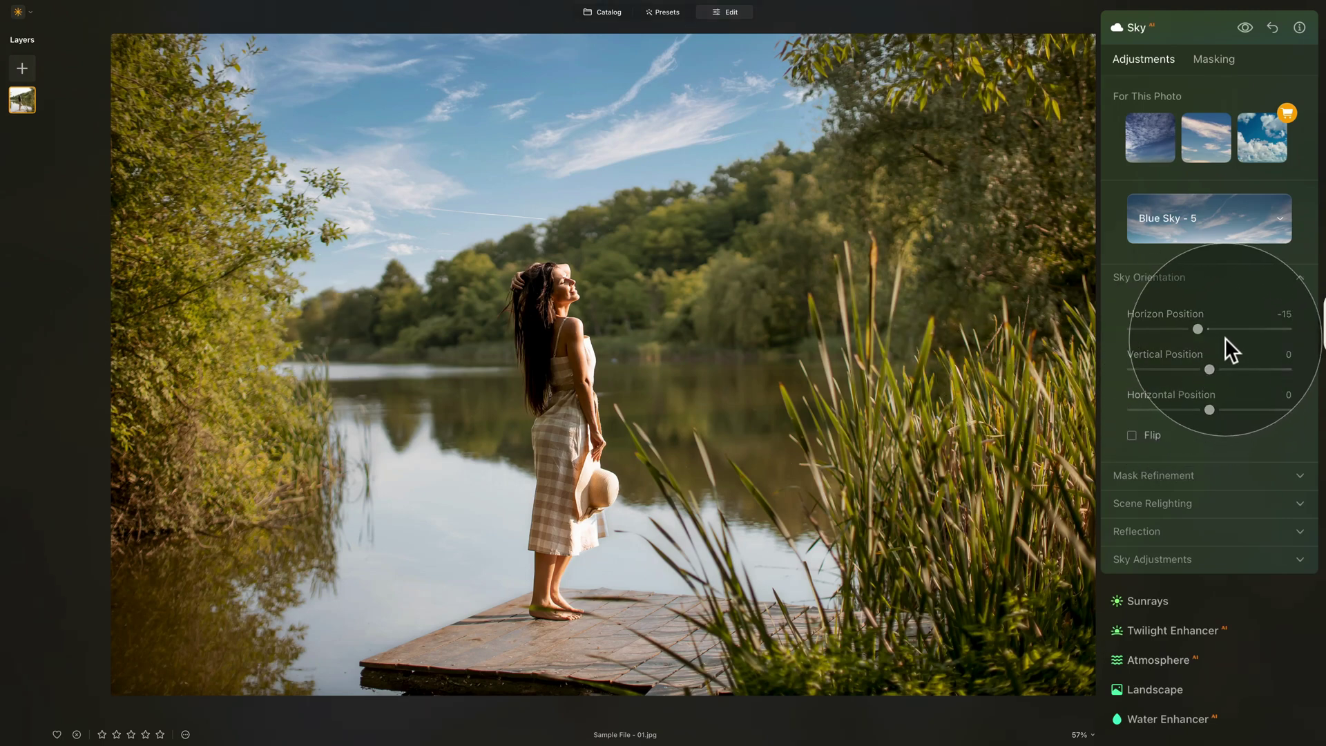
mouse_move(1211, 369)
mouse_down()
mouse_move(1233, 367)
mouse_move(1193, 359)
mouse_move(1228, 358)
mouse_move(1215, 358)
mouse_up()
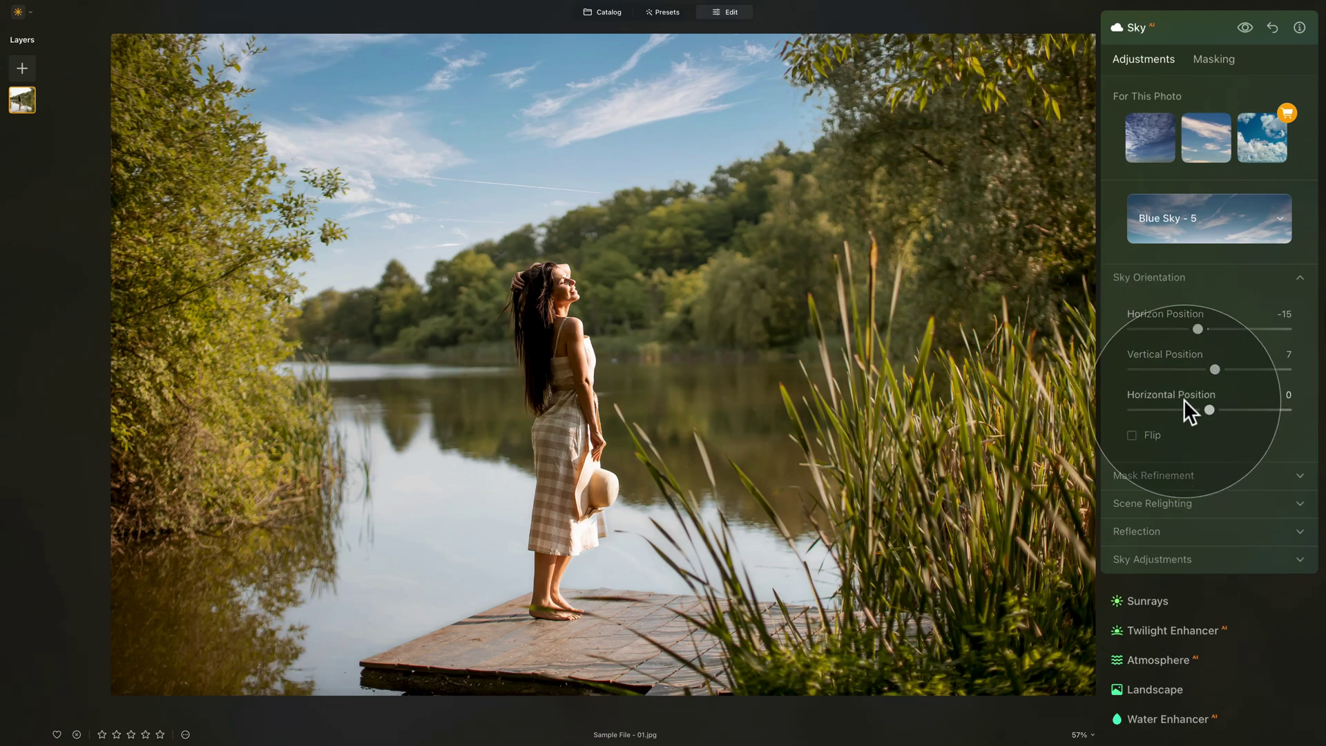
drag(1209, 409, 1174, 404)
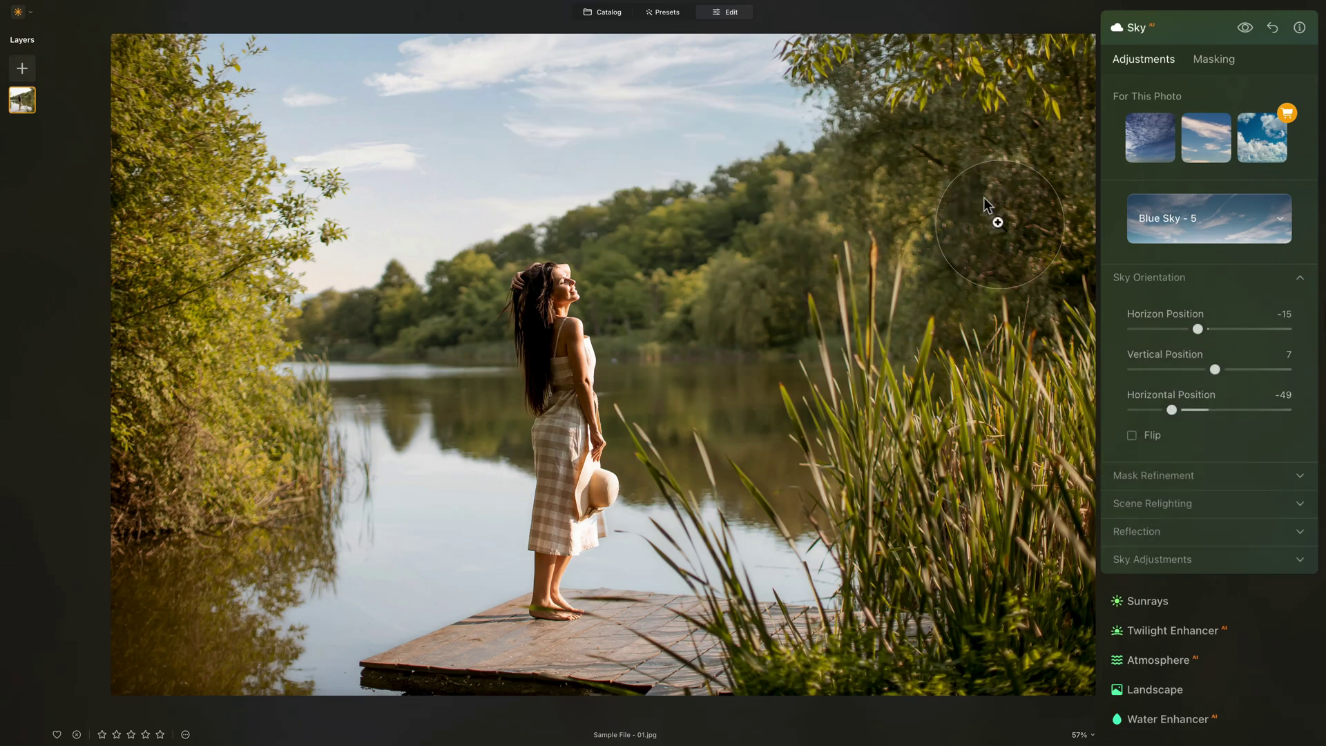
drag(1171, 409, 1189, 411)
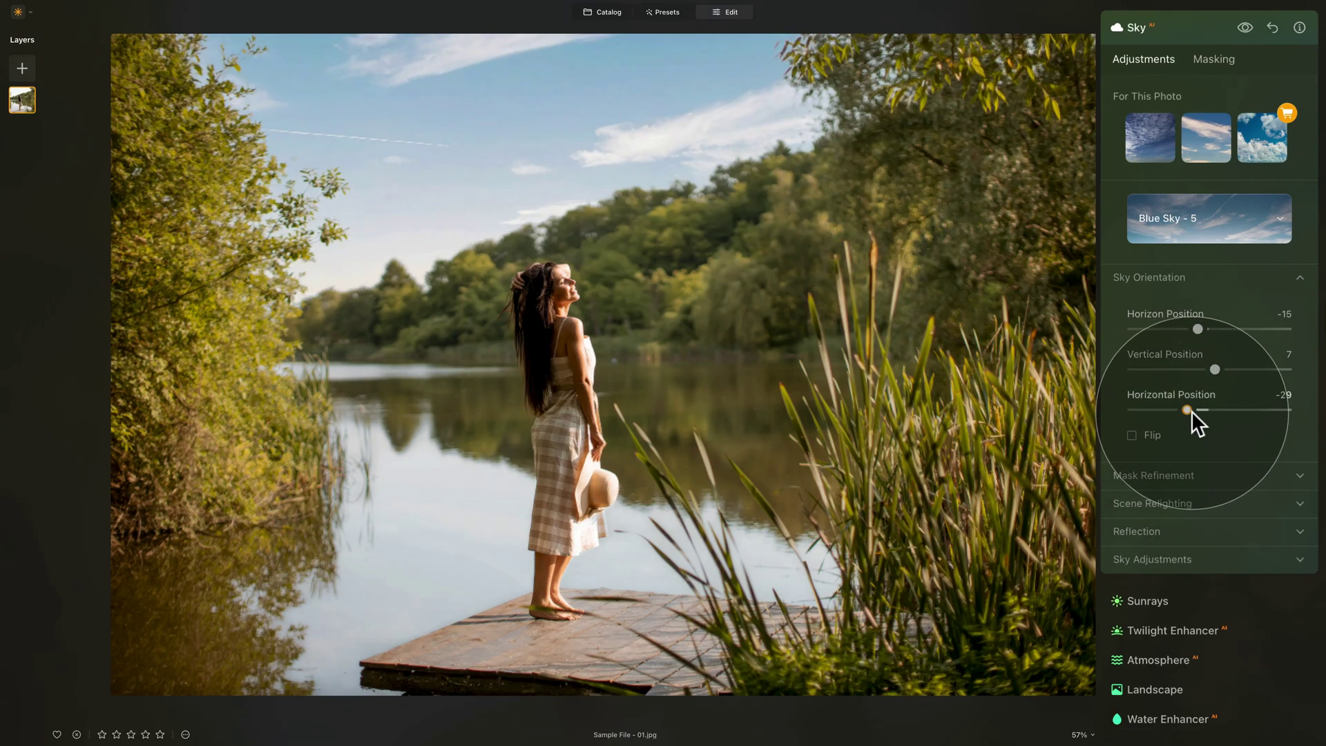
Reset Horizontal Position, turn on Flip for the sky, and set Horizontal Position to 5.
double_click(1186, 391)
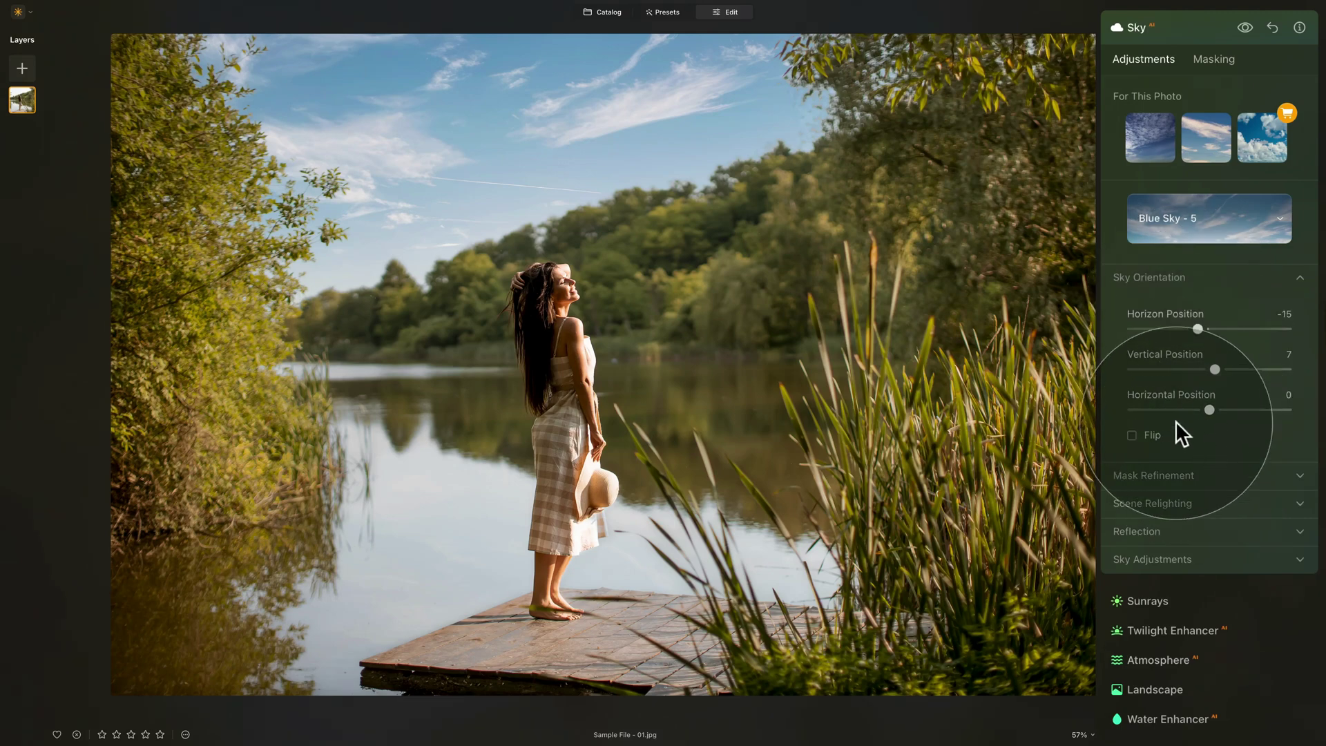
click(1153, 430)
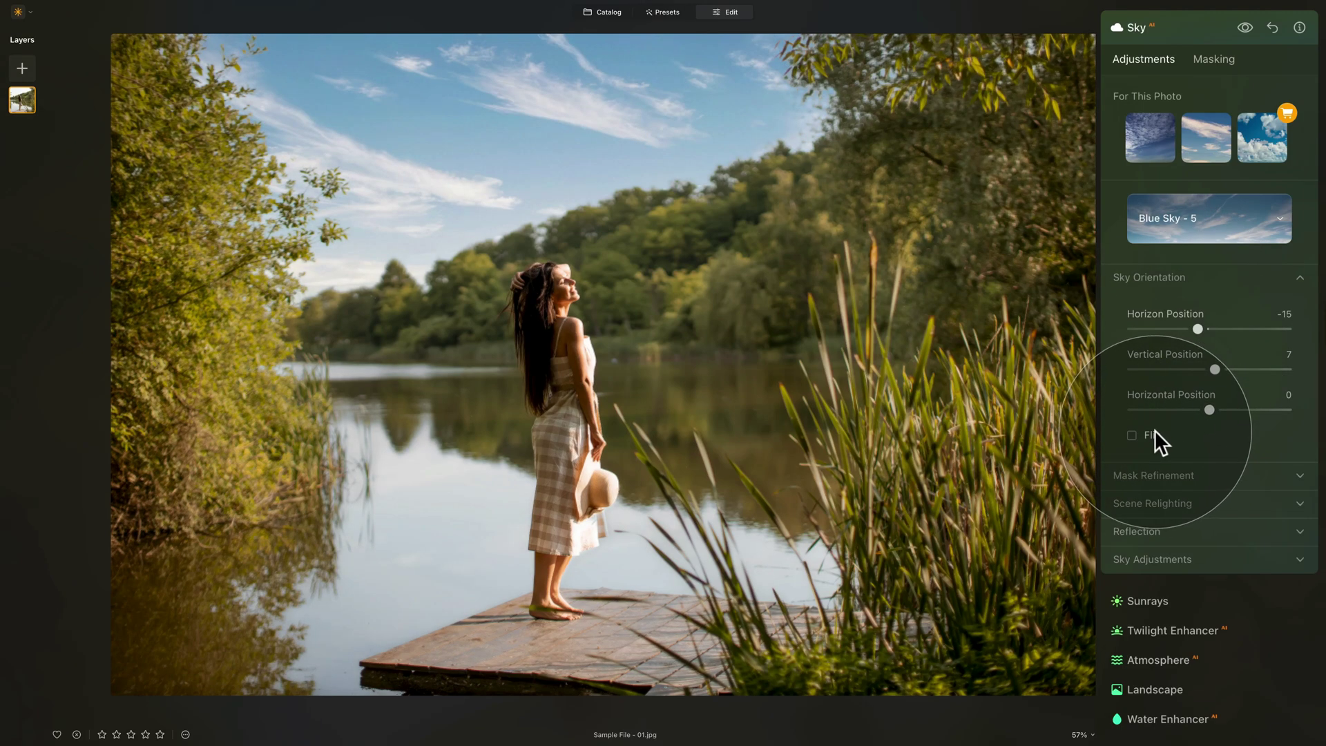
click(1153, 434)
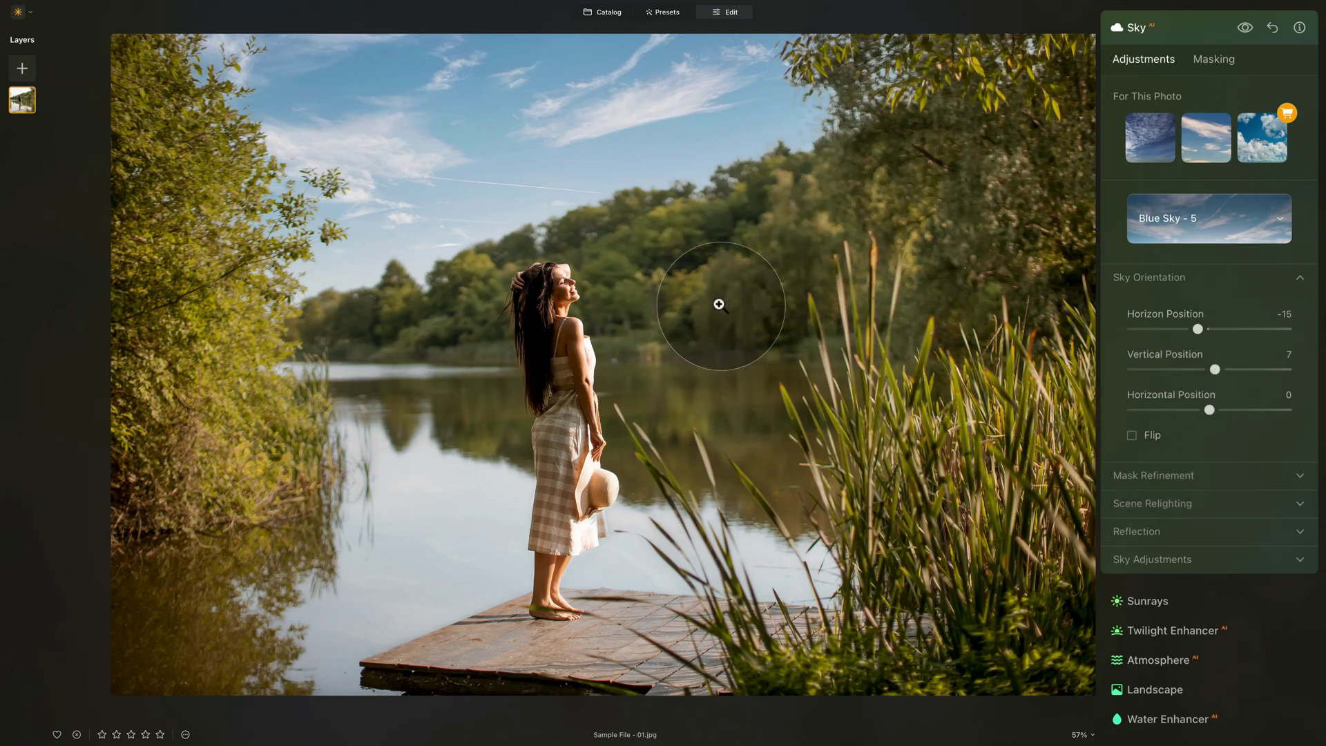
click(598, 138)
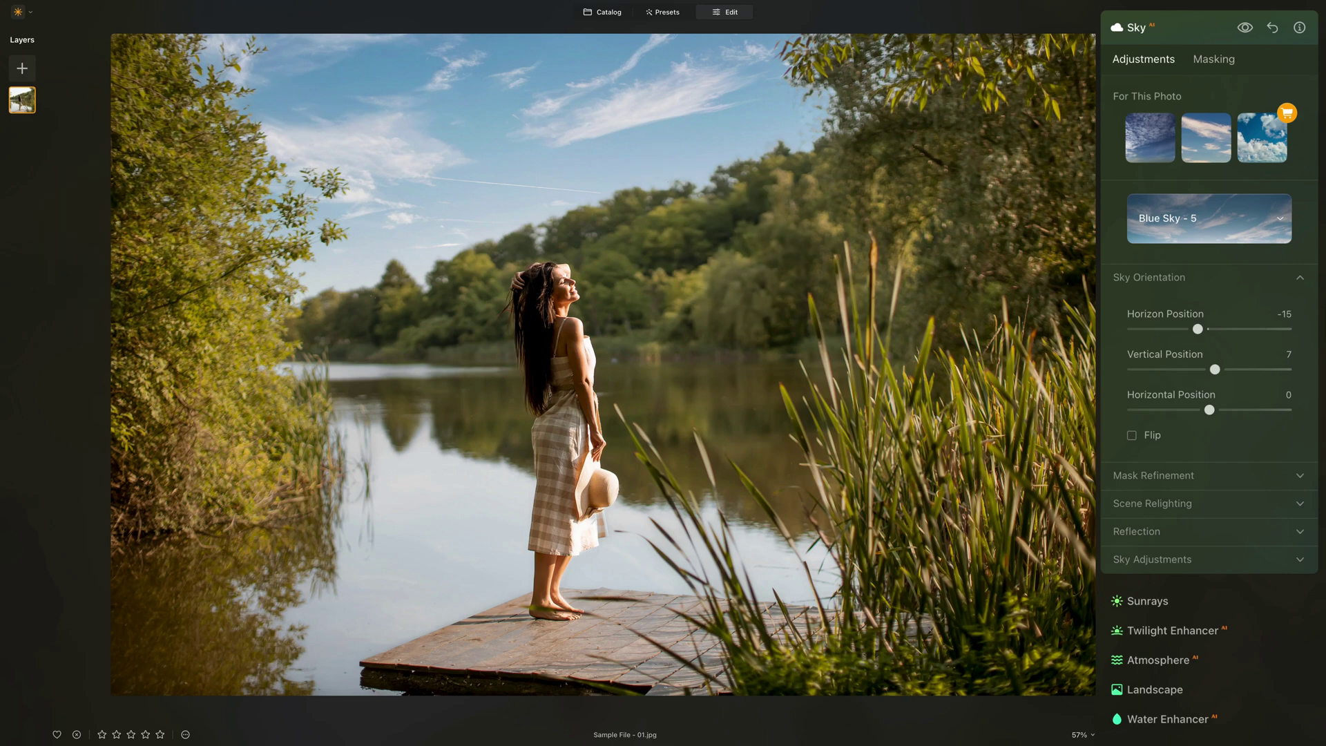
click(1155, 433)
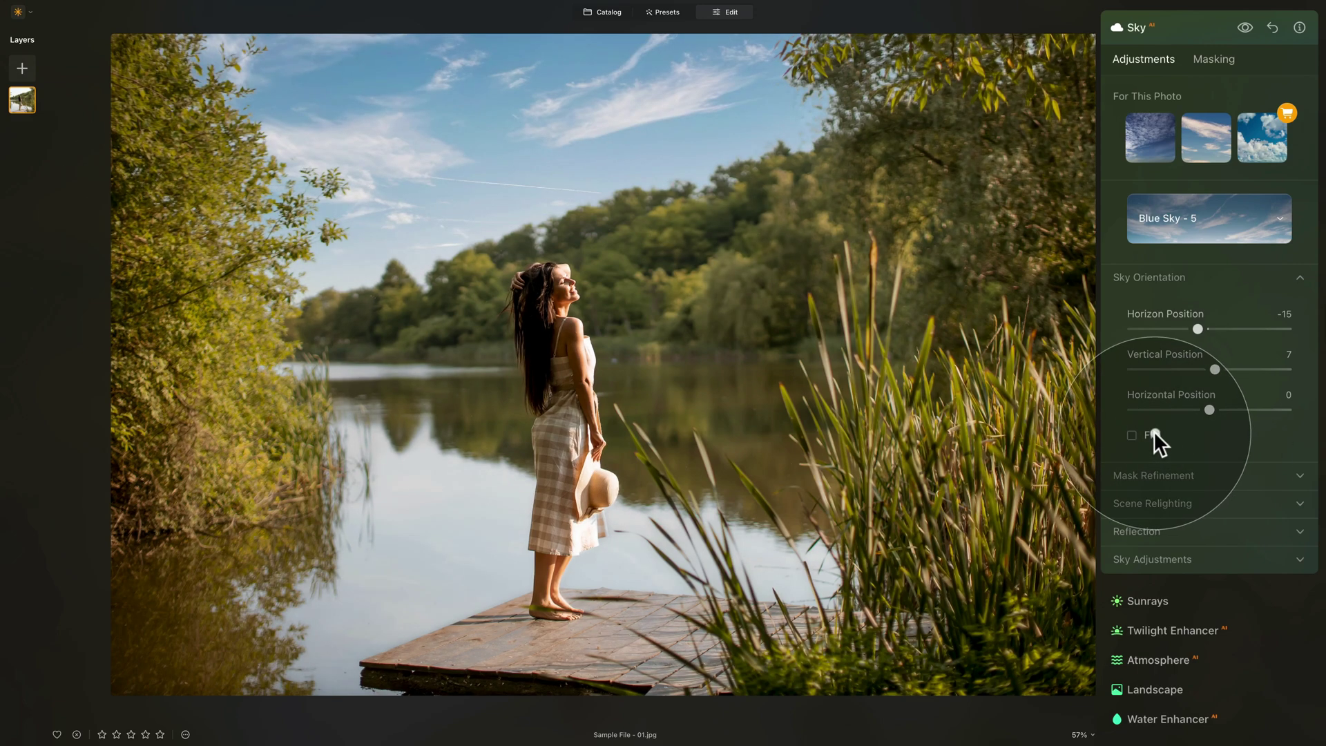
click(1153, 433)
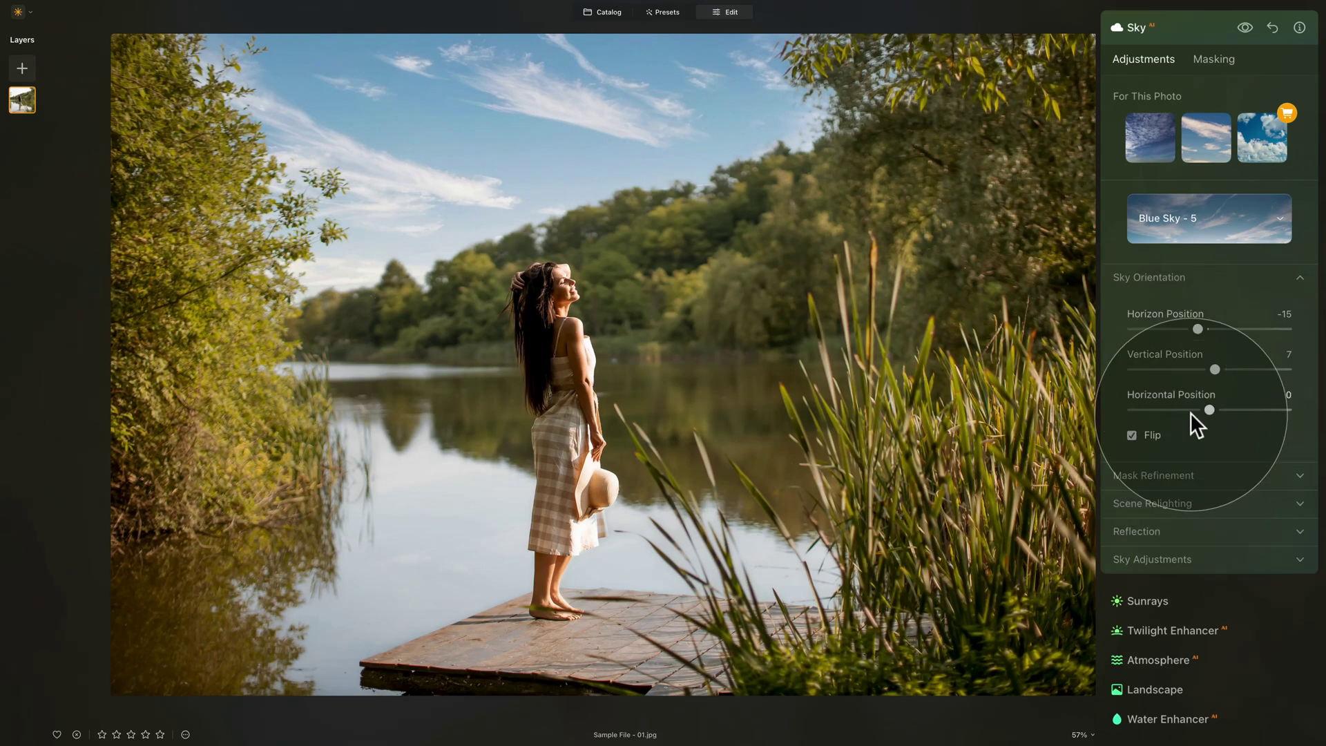
drag(1207, 410, 1211, 409)
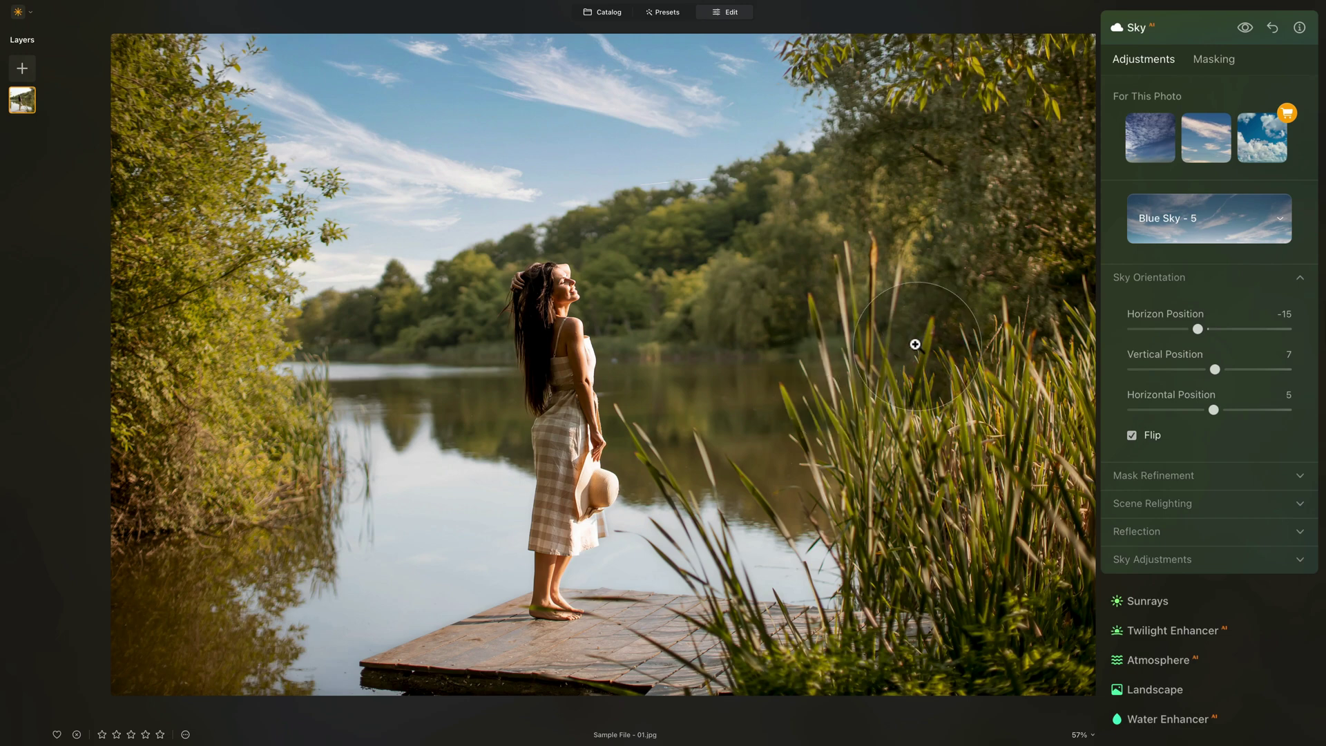
In Mask Refinement, try the Global slider across its range and settle it at 62.
click(1195, 279)
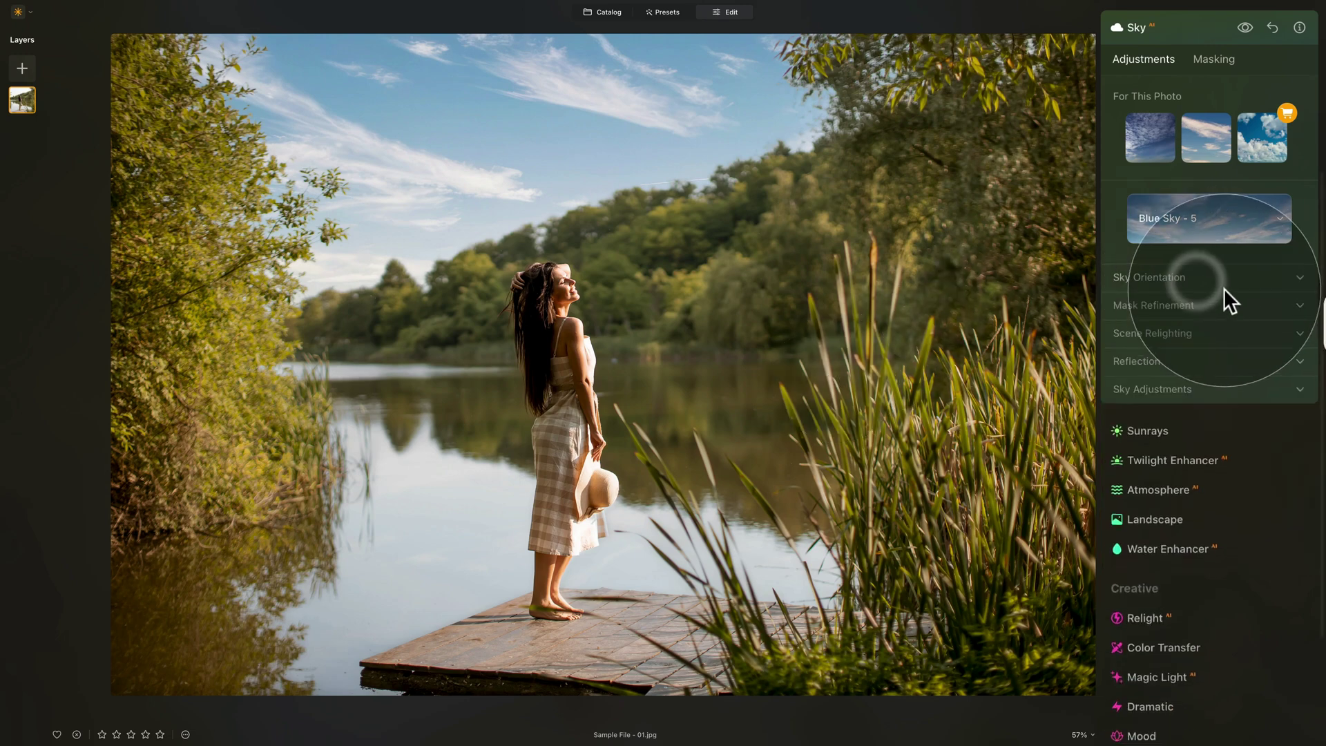
click(1204, 304)
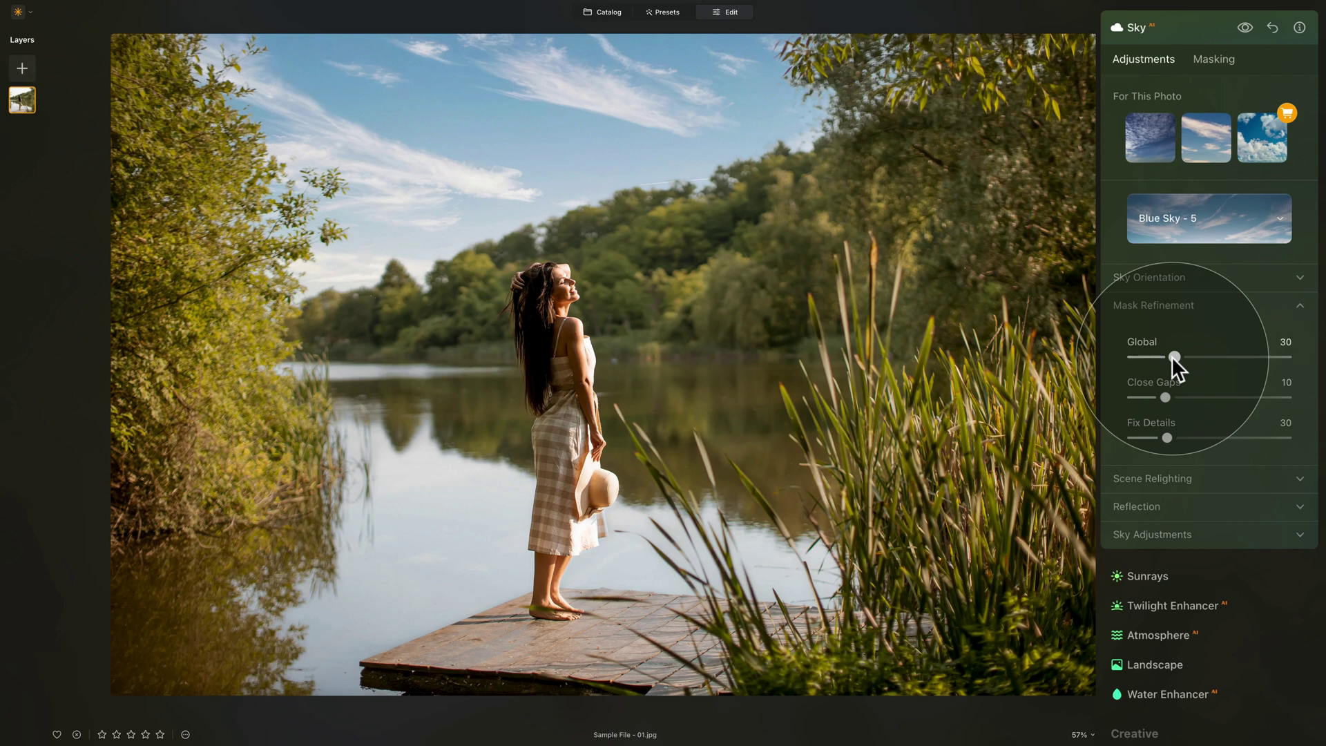
drag(1172, 356, 1320, 357)
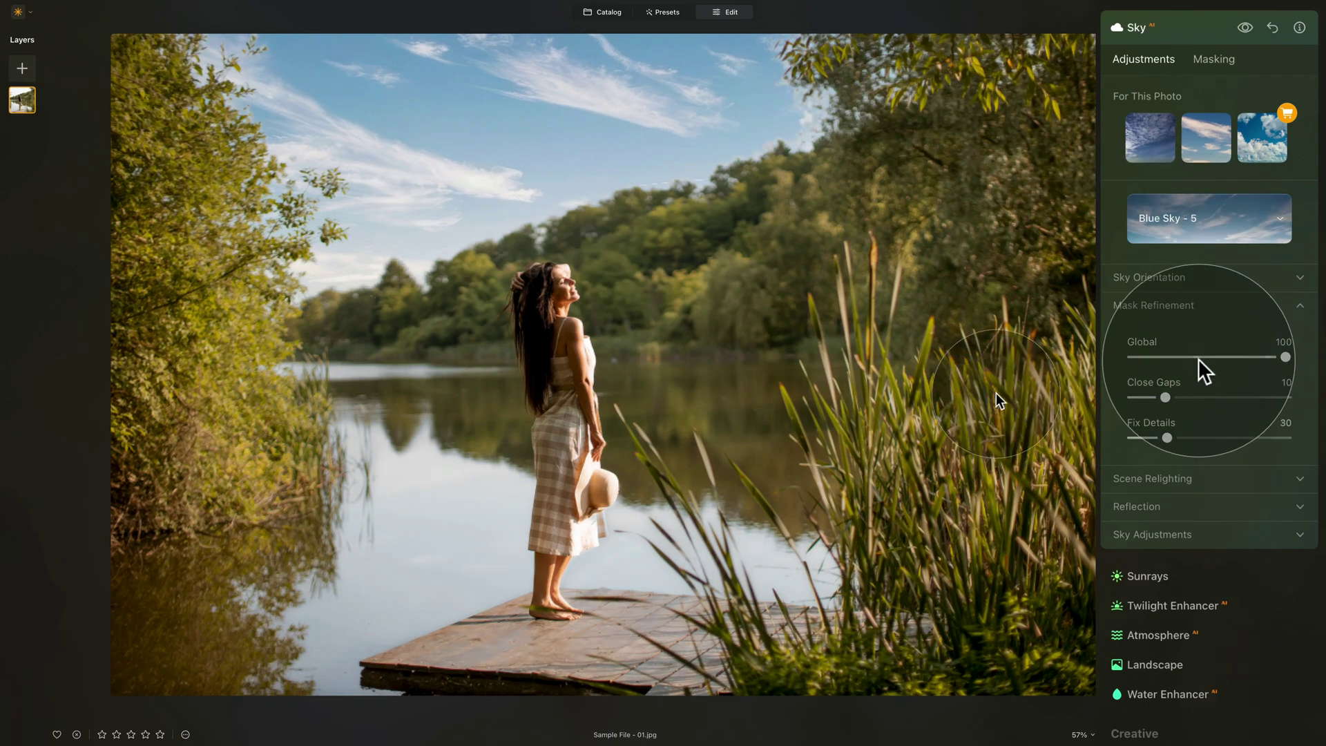
drag(1198, 357, 1133, 357)
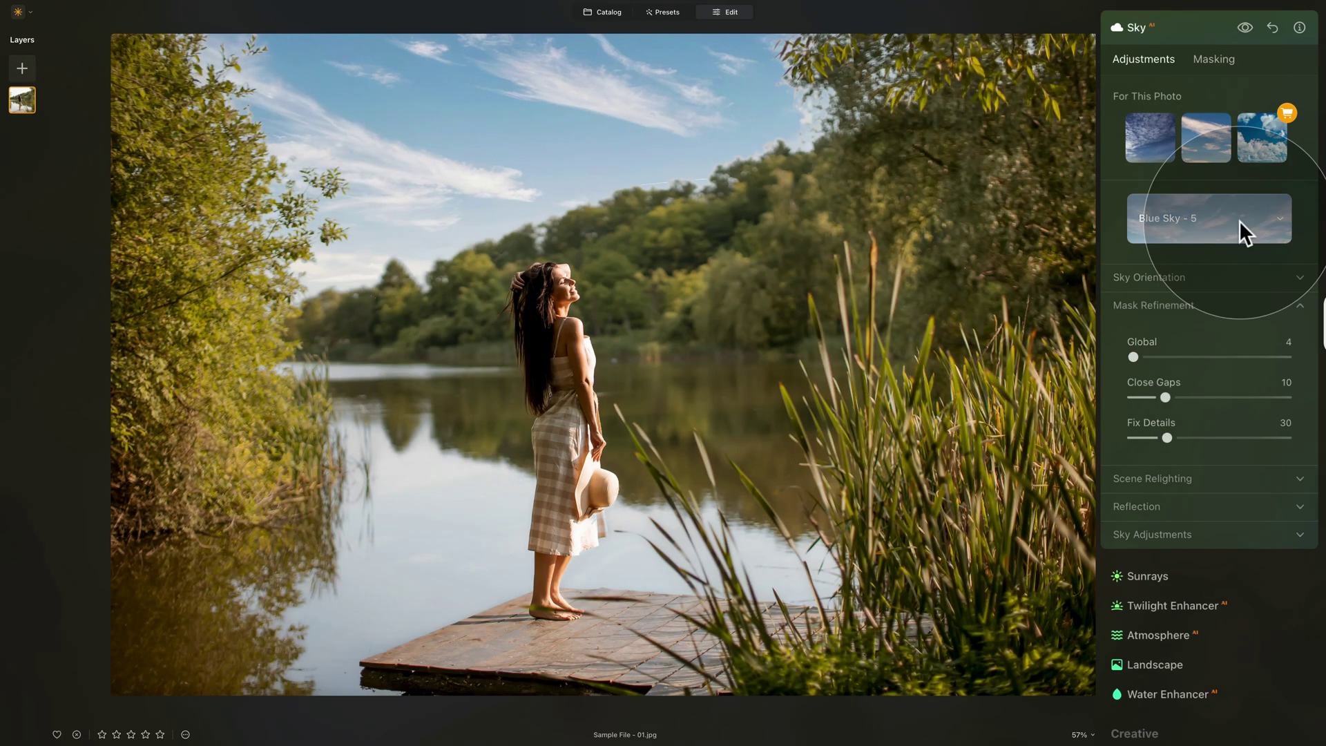
drag(1133, 356, 1174, 356)
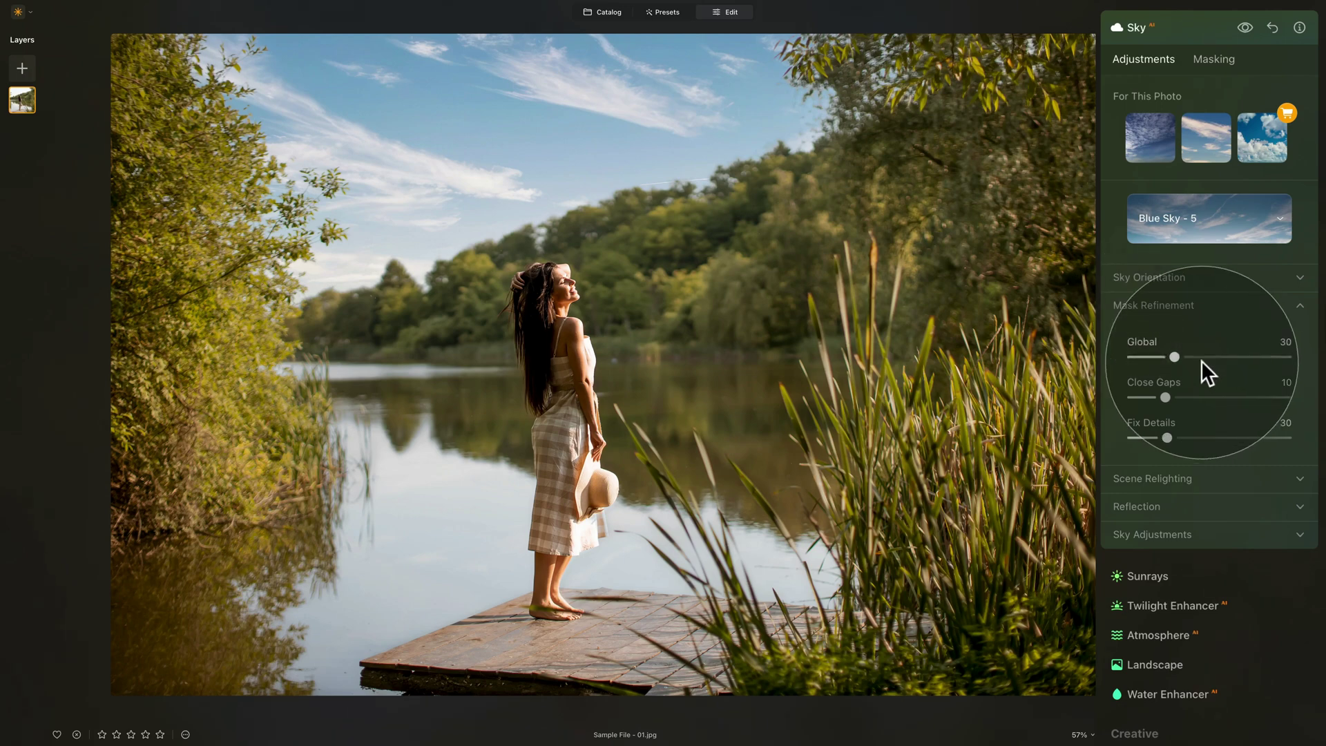
click(1238, 357)
mouse_move(1237, 357)
mouse_down()
mouse_move(1264, 362)
mouse_move(1227, 357)
mouse_up()
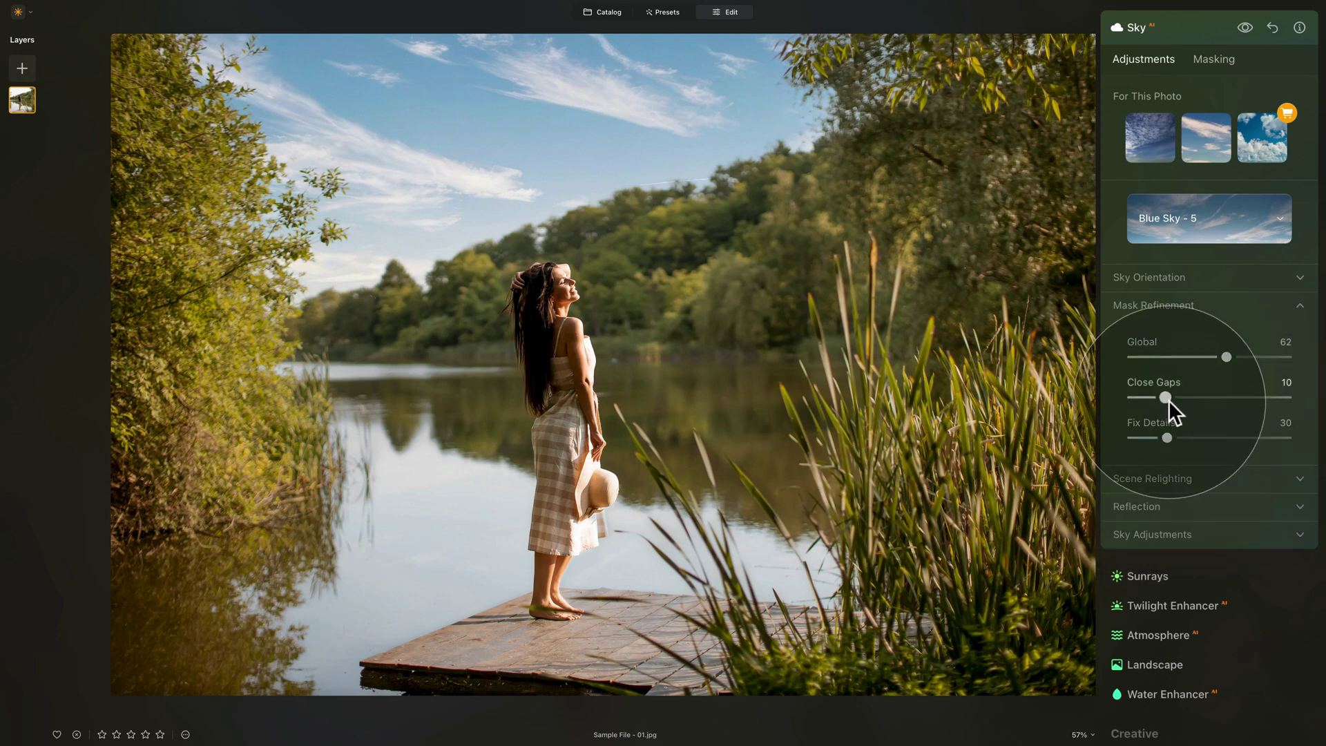
Set the sky mask's Close Gaps to 11 and Fix Details to 60.
drag(1164, 398, 1133, 398)
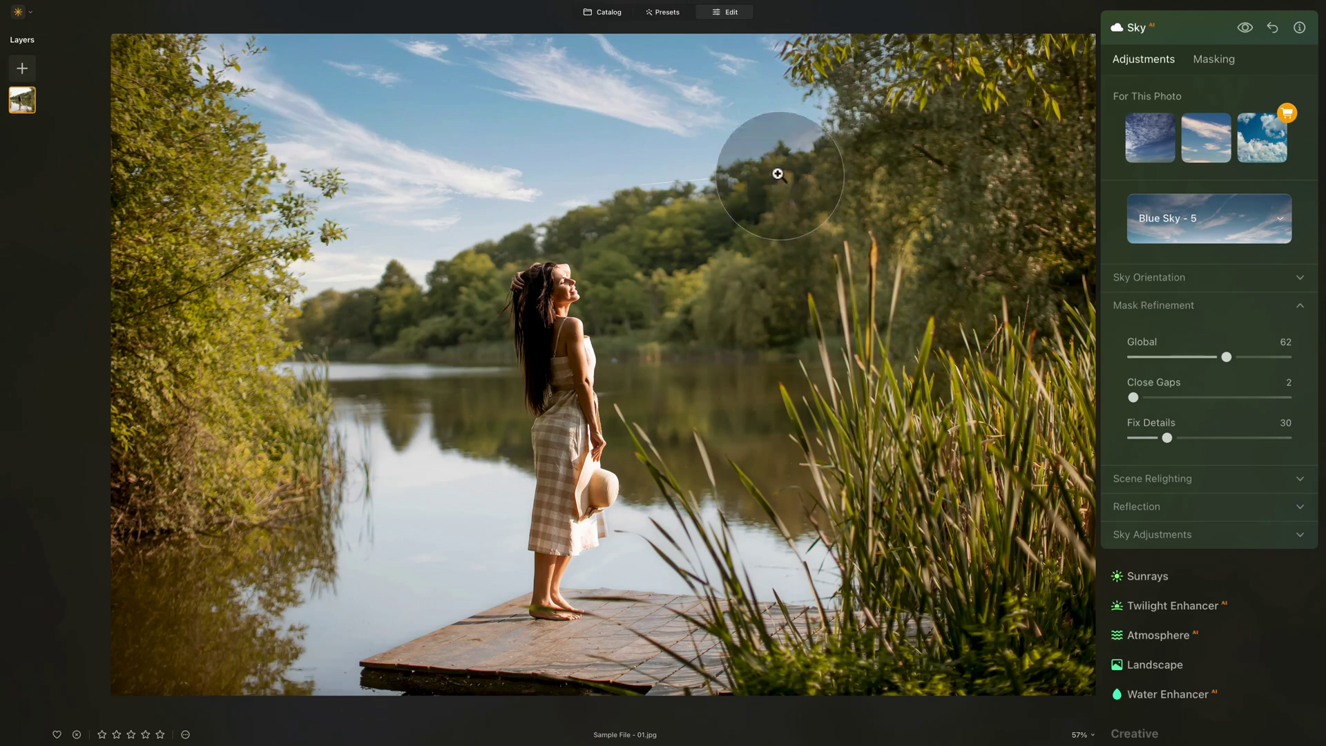
drag(1227, 397, 1279, 392)
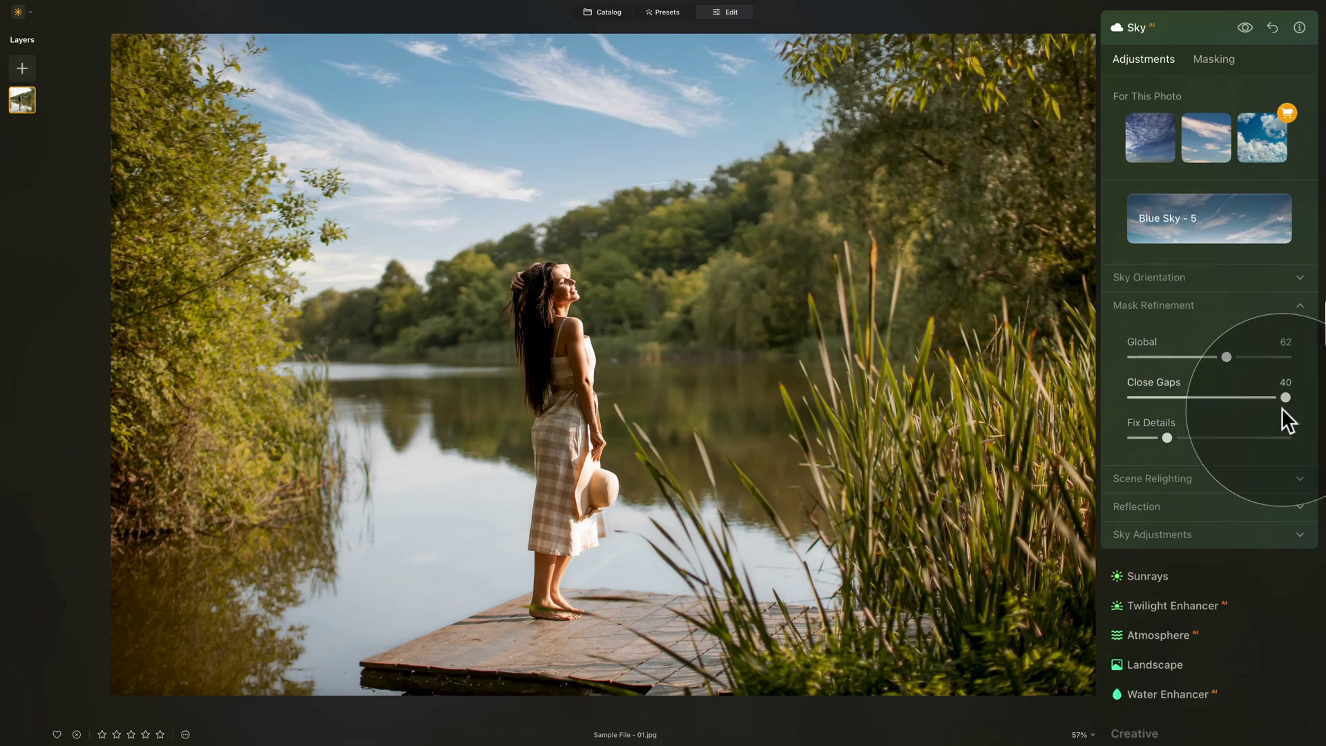
click(1164, 397)
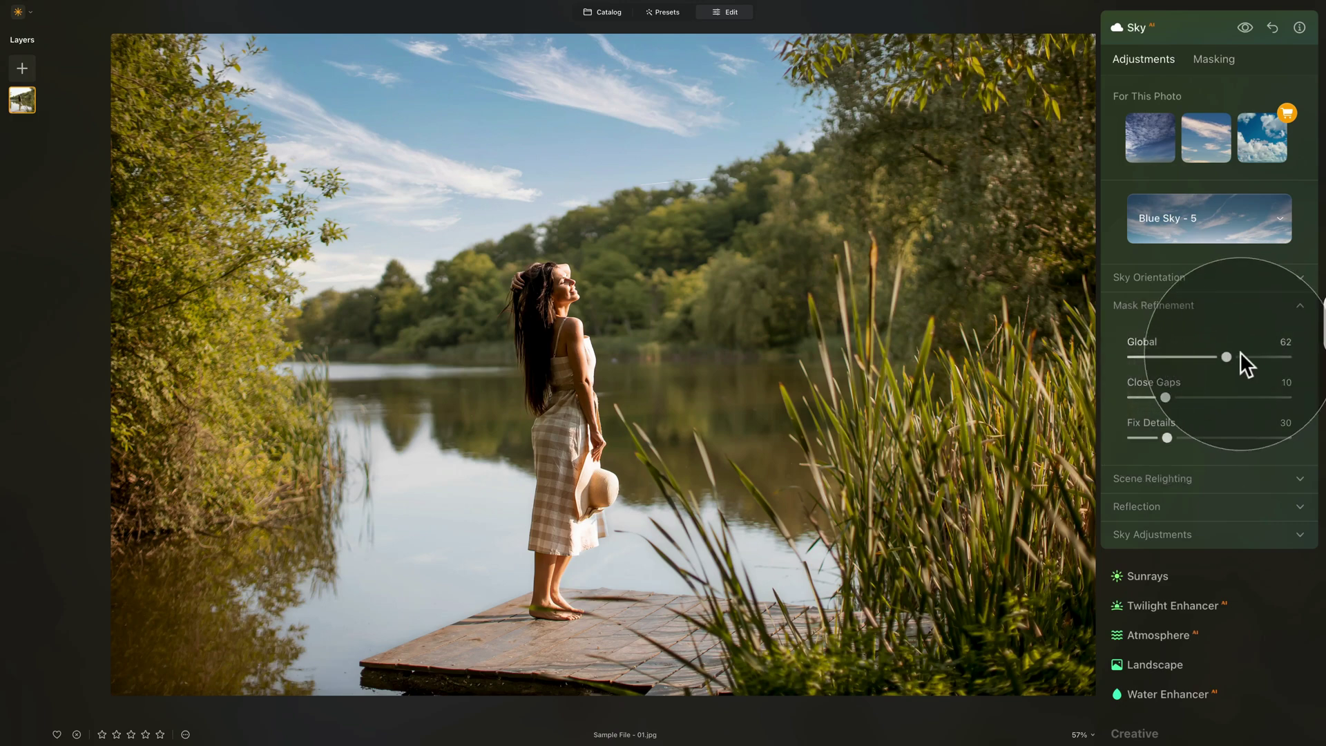
click(1209, 397)
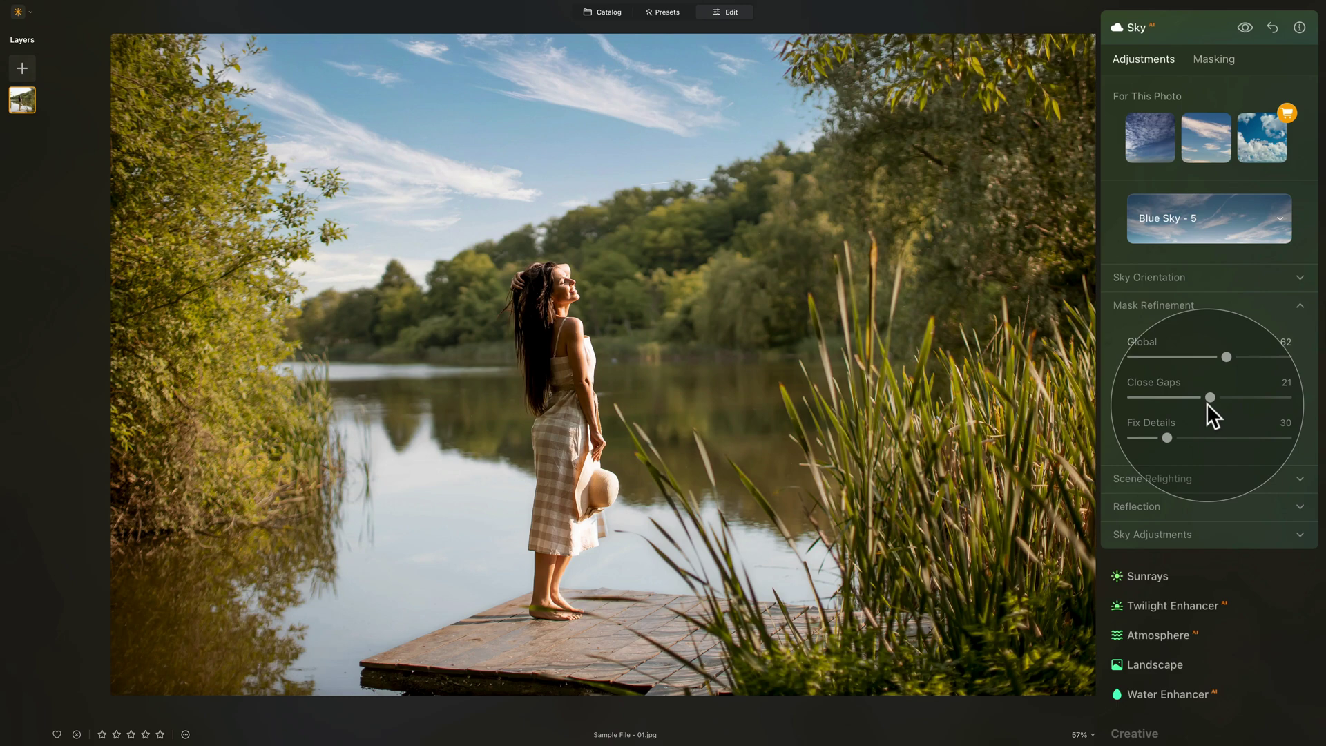
click(1169, 397)
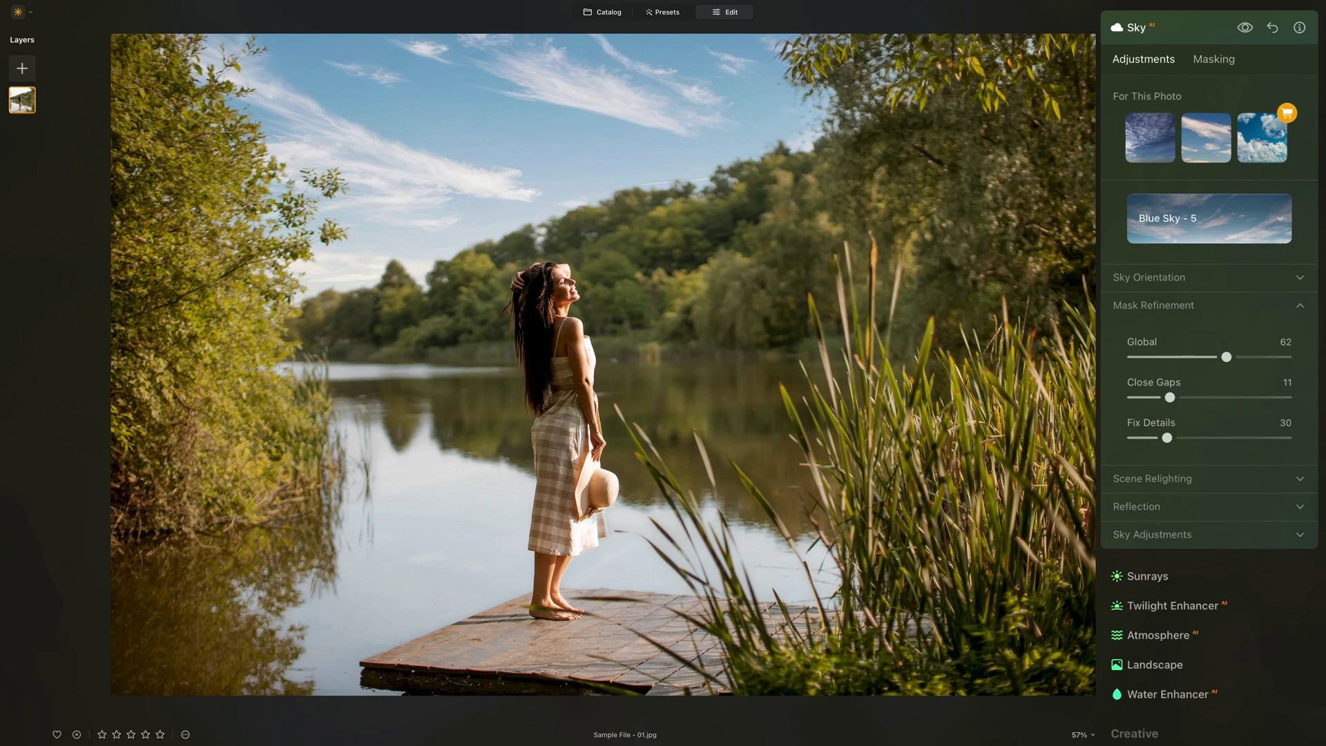
click(1221, 437)
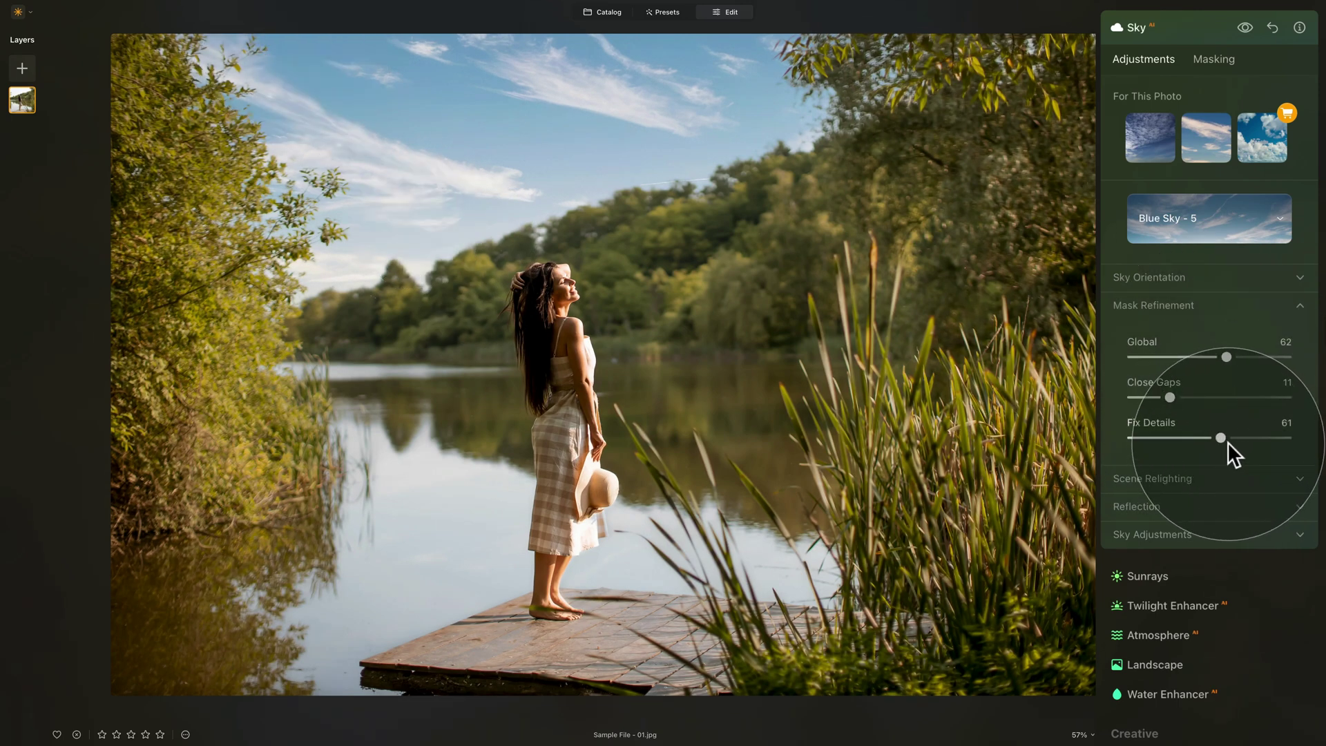
mouse_move(1220, 438)
mouse_down()
mouse_move(1146, 421)
mouse_move(1163, 449)
mouse_move(1171, 437)
mouse_move(1233, 445)
mouse_move(1221, 445)
mouse_up()
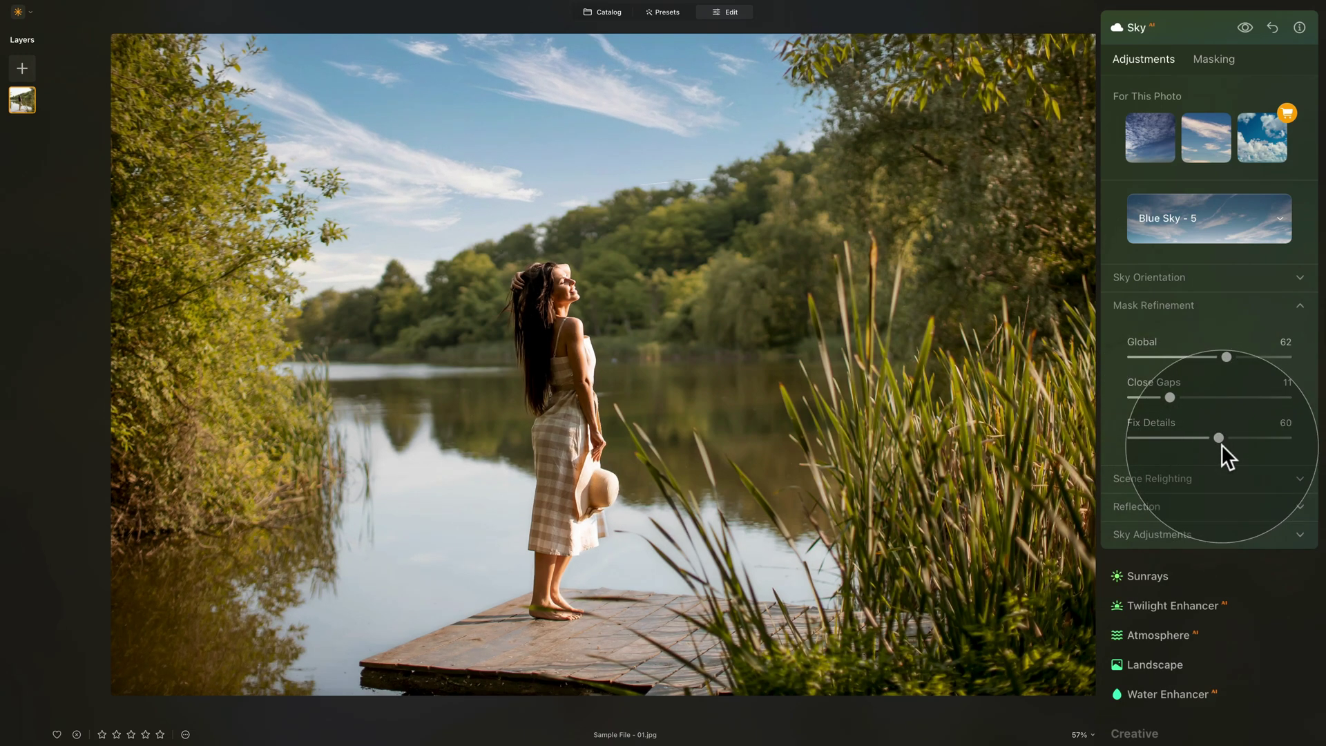
In Scene Relighting, set Relight Strength to 50.
click(1142, 302)
click(1170, 334)
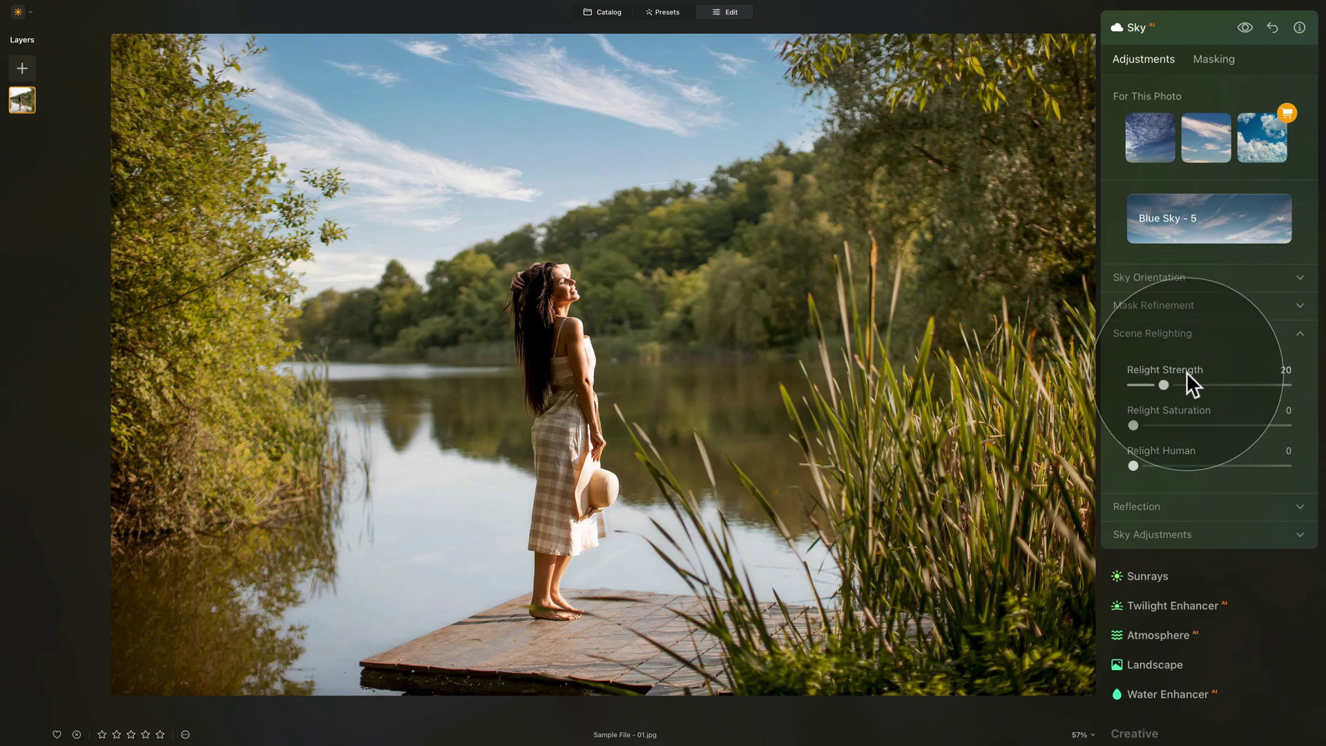
drag(1163, 386, 1281, 385)
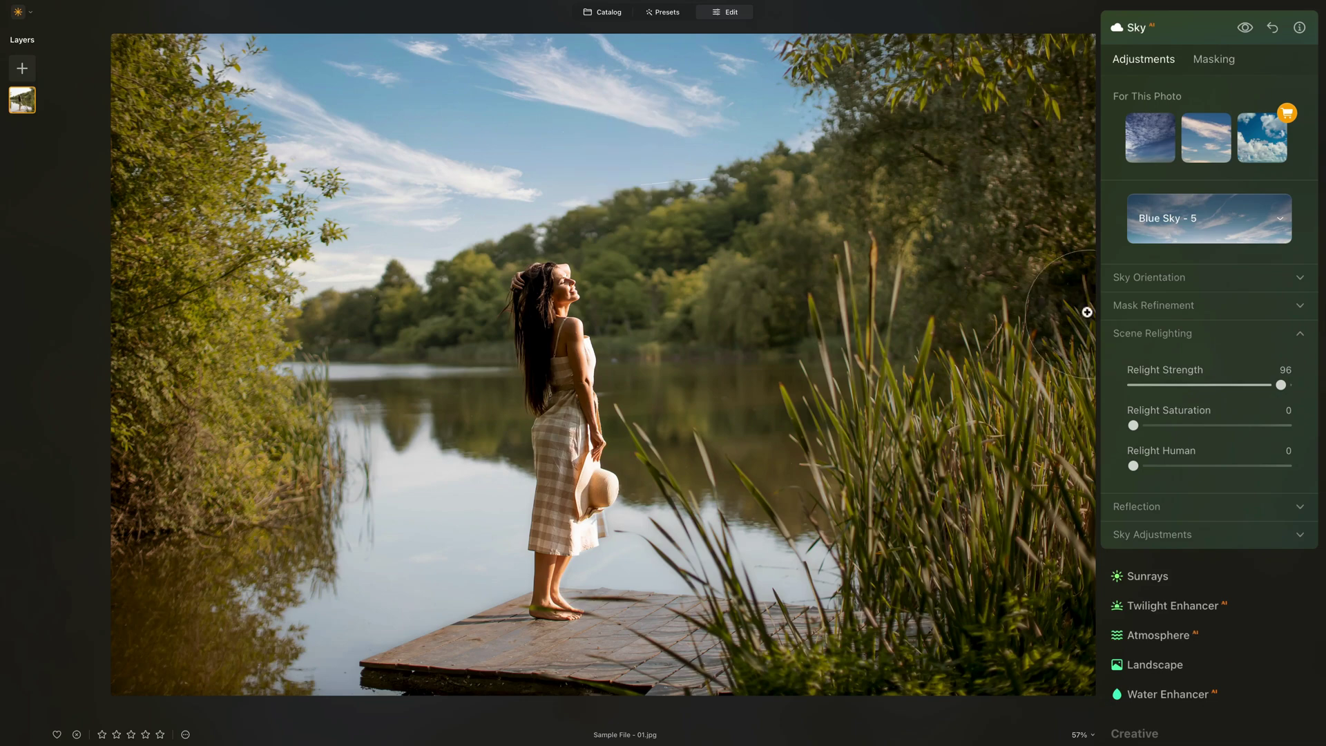
double_click(1180, 372)
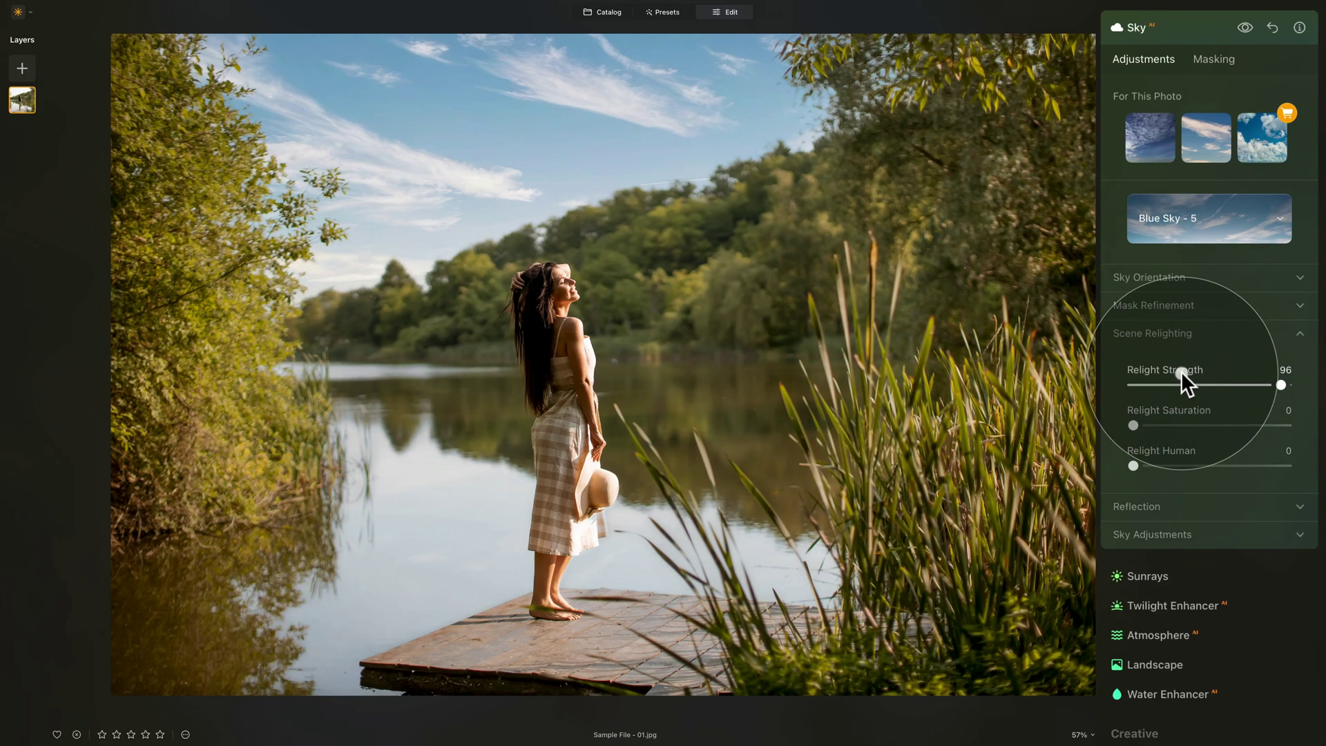
drag(1239, 384, 1208, 383)
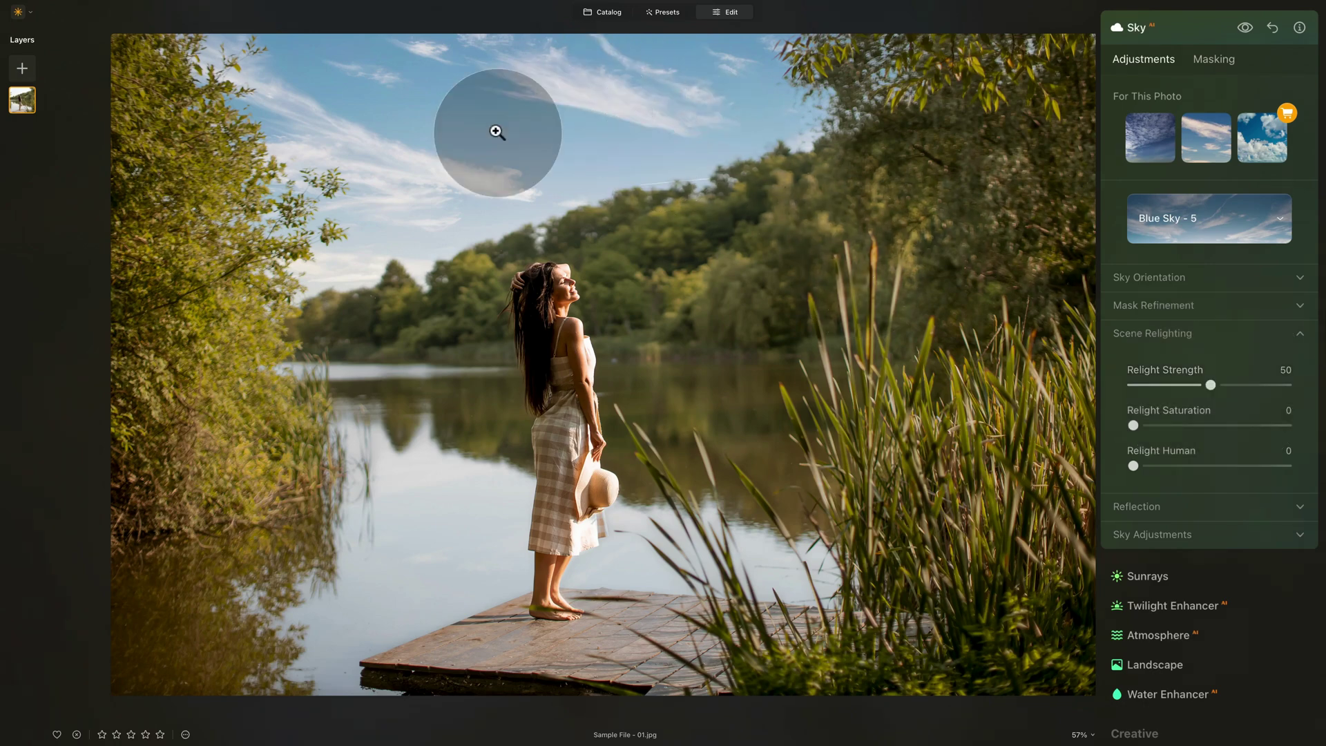
Set Relight Saturation to 40 and Relight Human to 20.
click(1209, 424)
mouse_move(1209, 424)
mouse_down()
mouse_move(1179, 424)
mouse_move(1193, 425)
mouse_up()
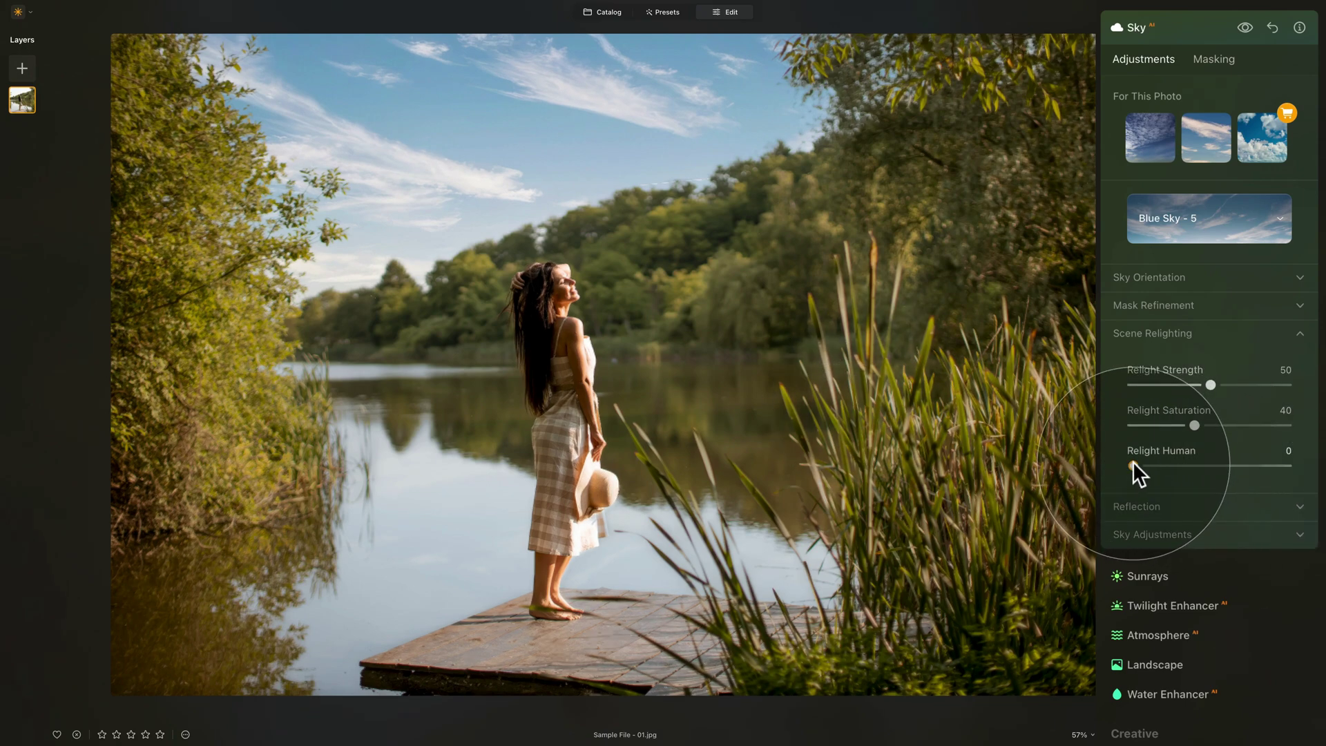
drag(1132, 465, 1308, 470)
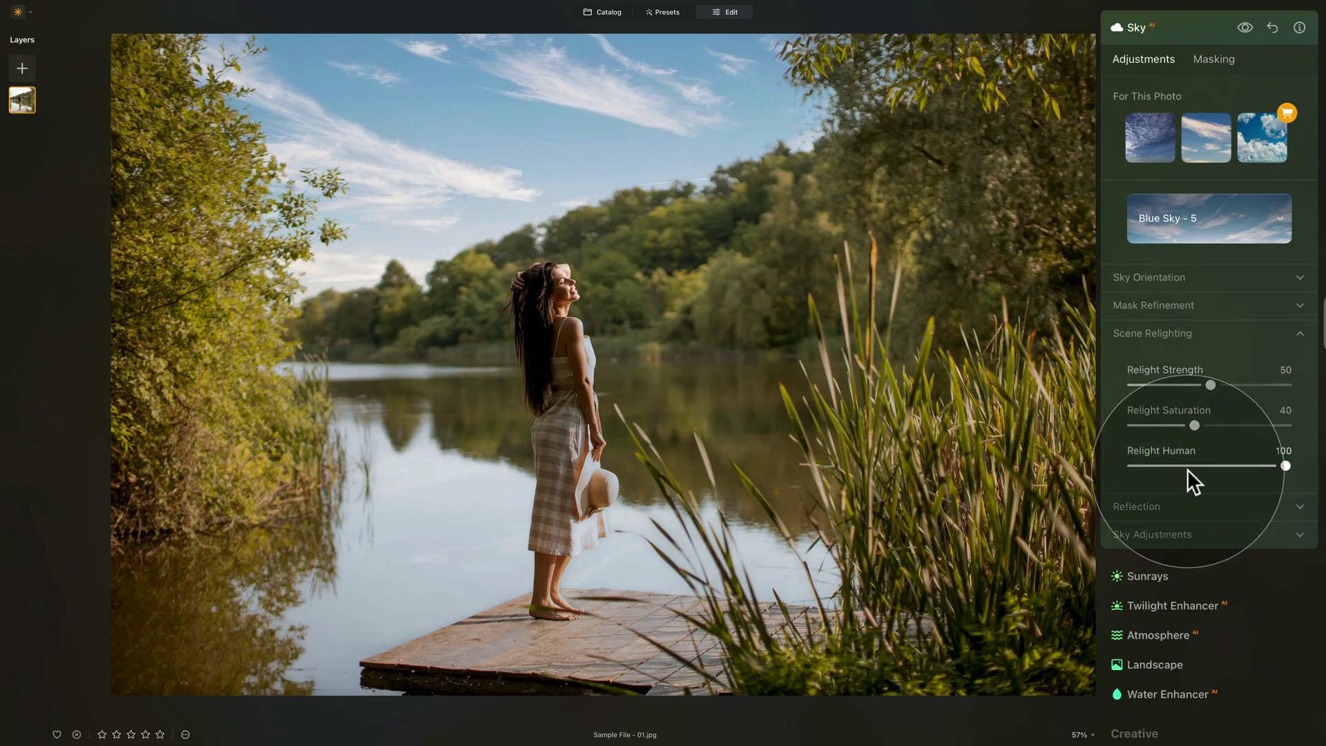
double_click(1171, 452)
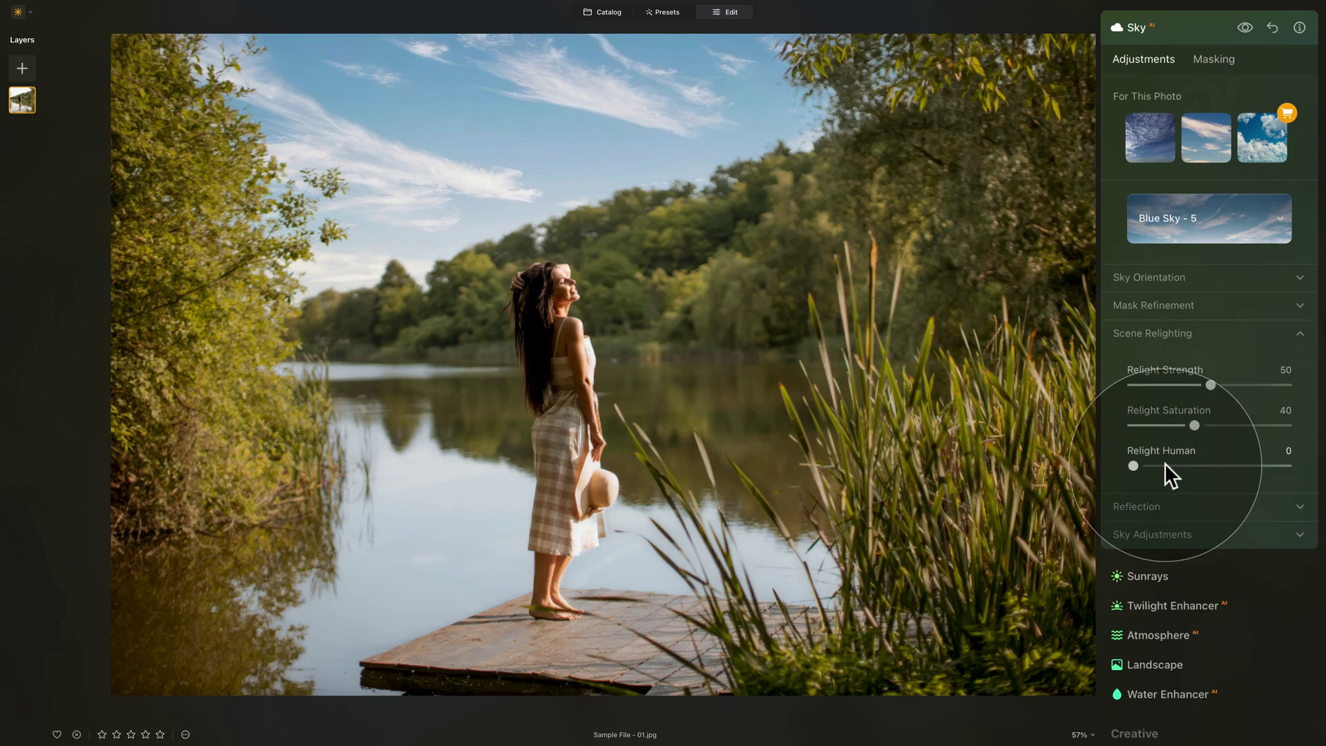
click(1164, 465)
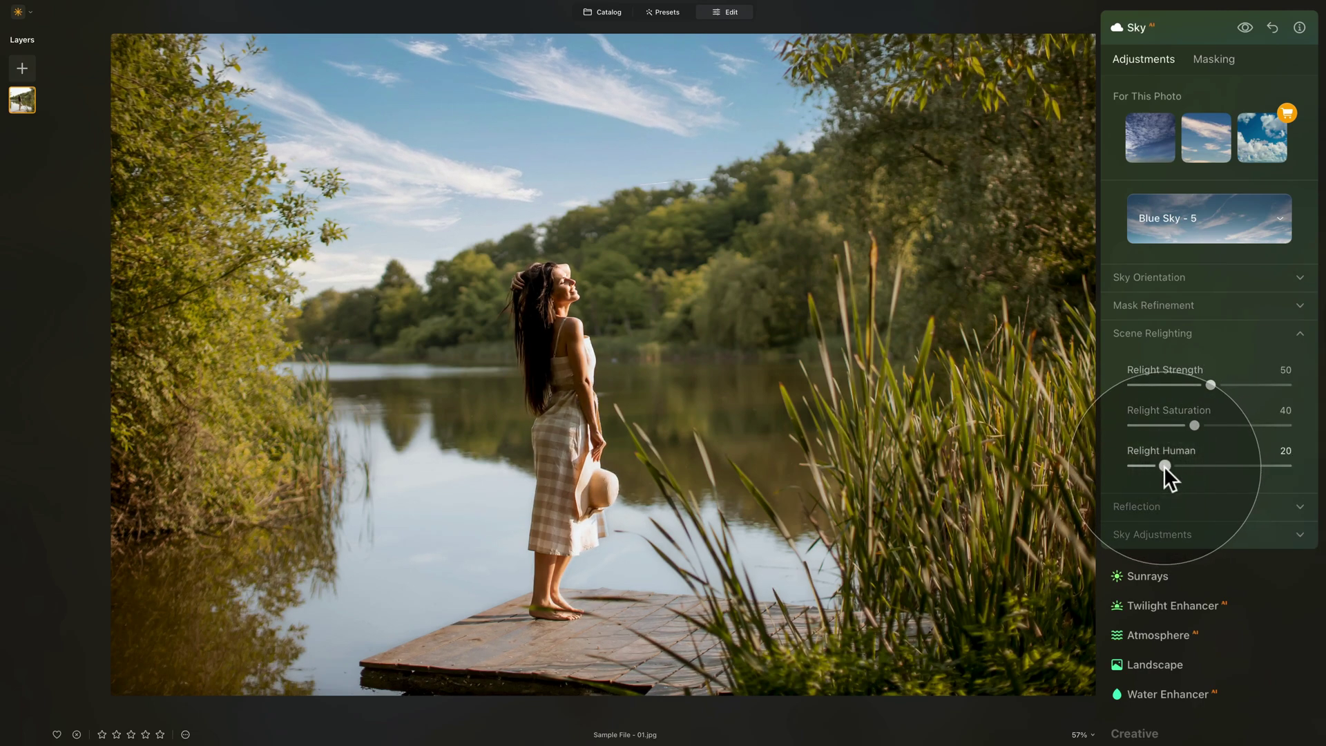
Set the sky's Reflection Amount to about 57 and Water Blur to 10.
click(1175, 330)
click(1162, 360)
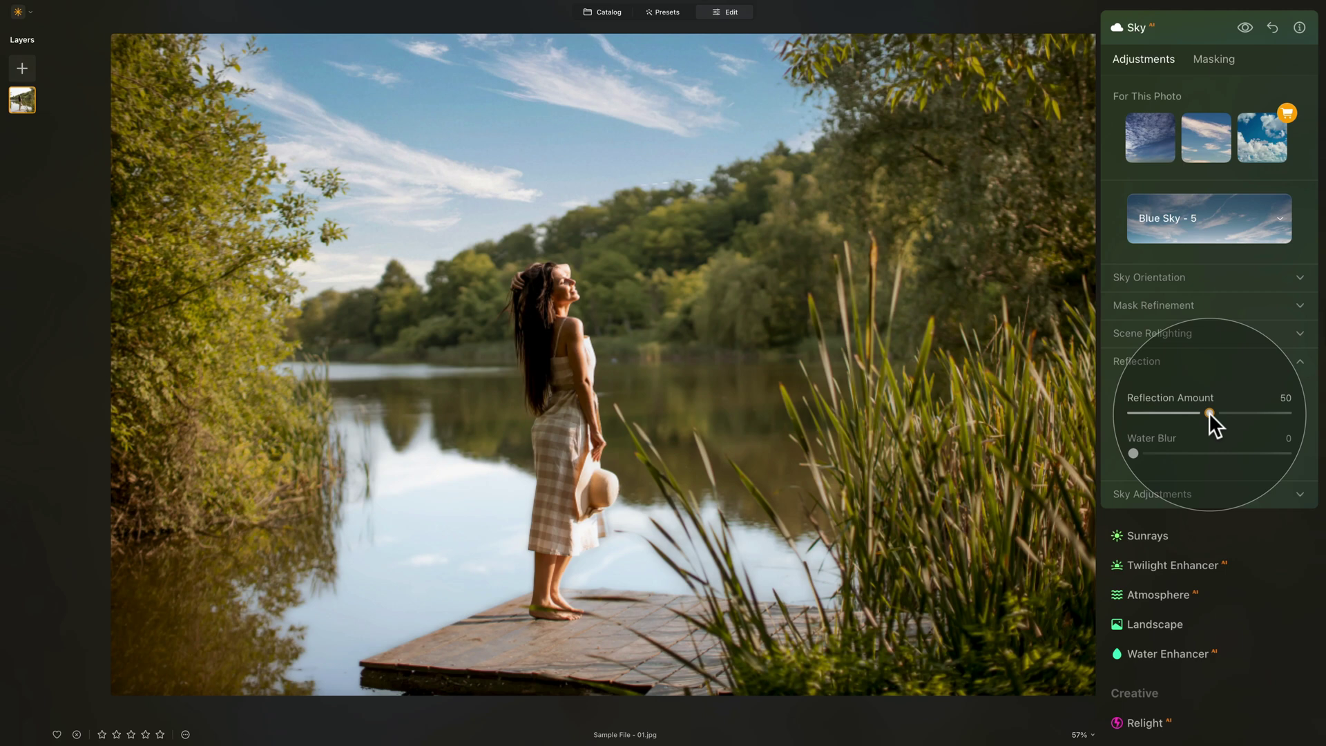
drag(1208, 412, 1322, 414)
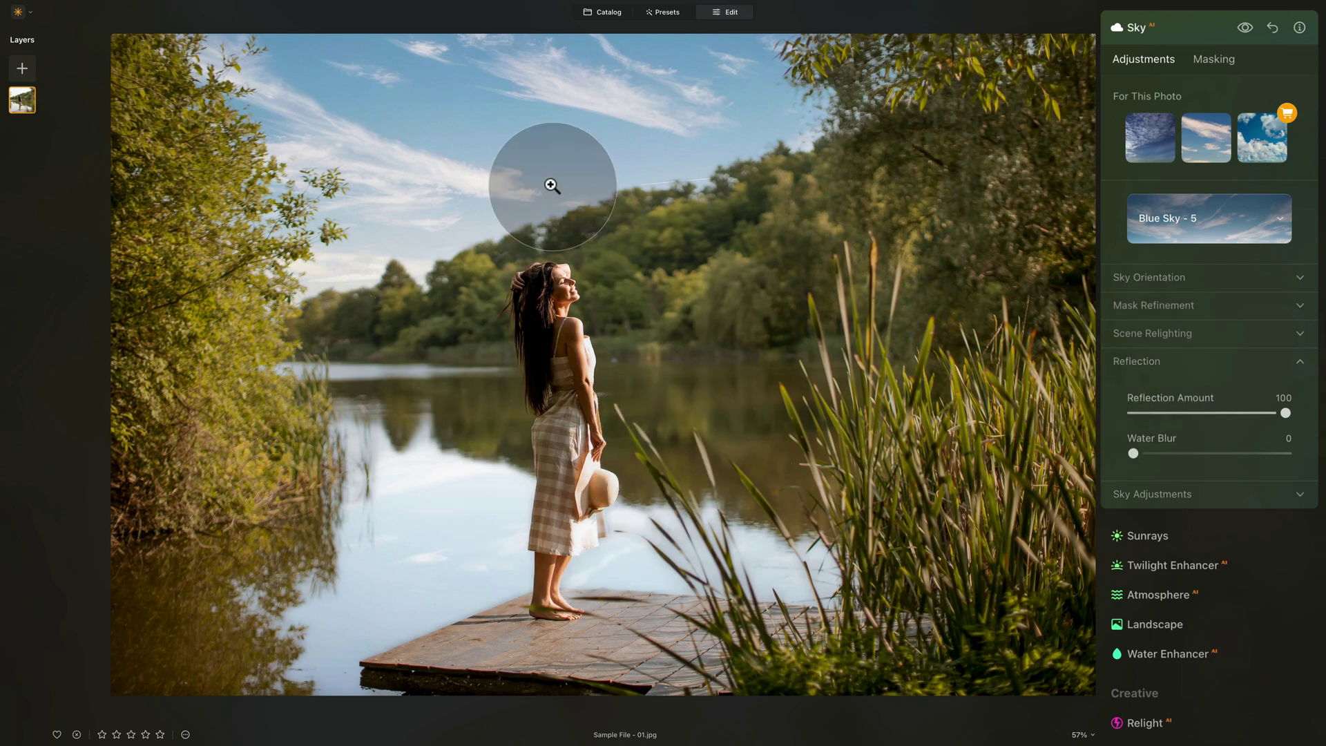
double_click(1280, 413)
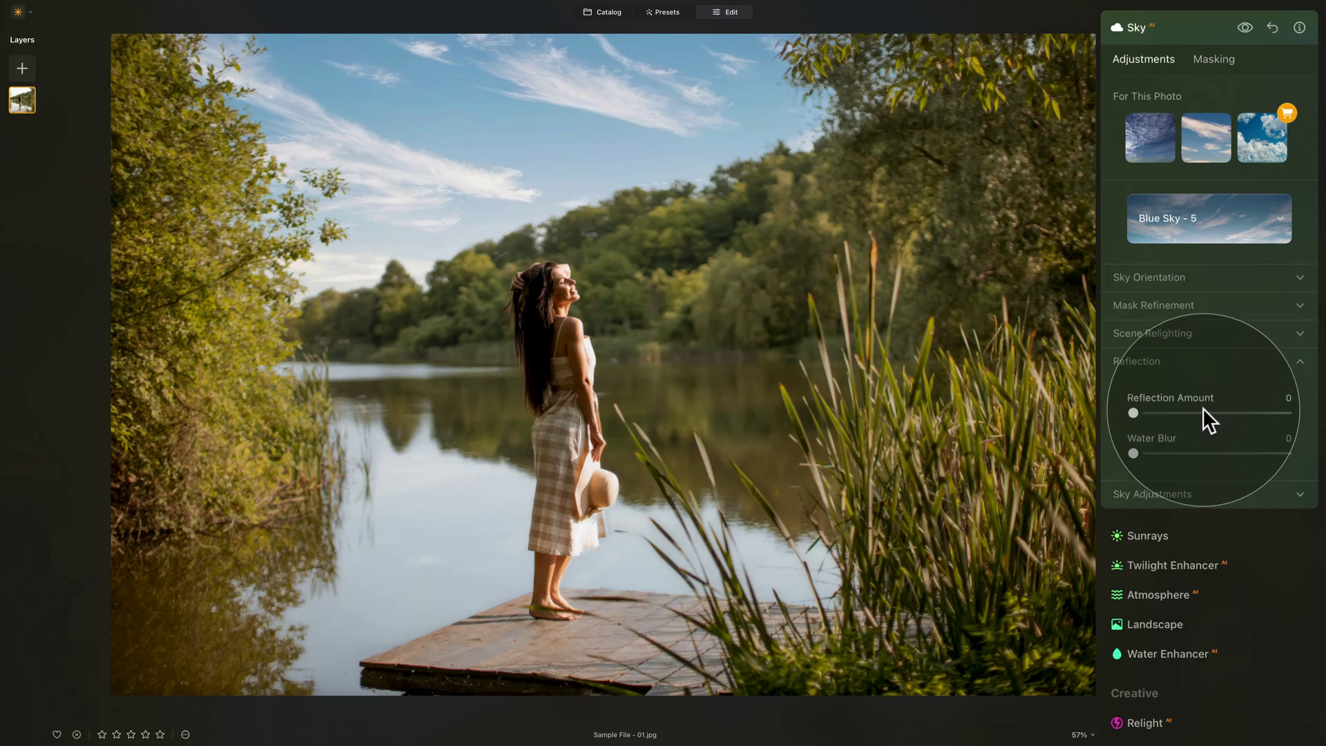
drag(1135, 413, 1309, 414)
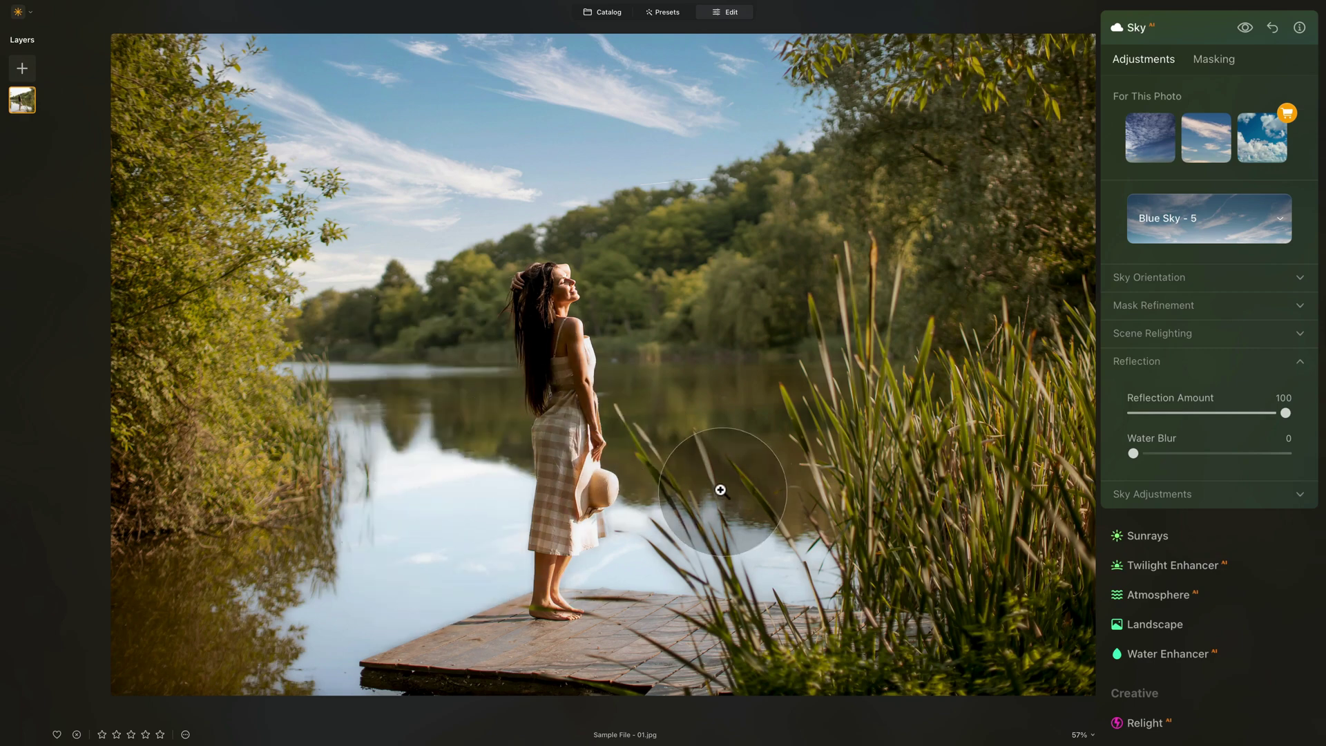
double_click(1189, 396)
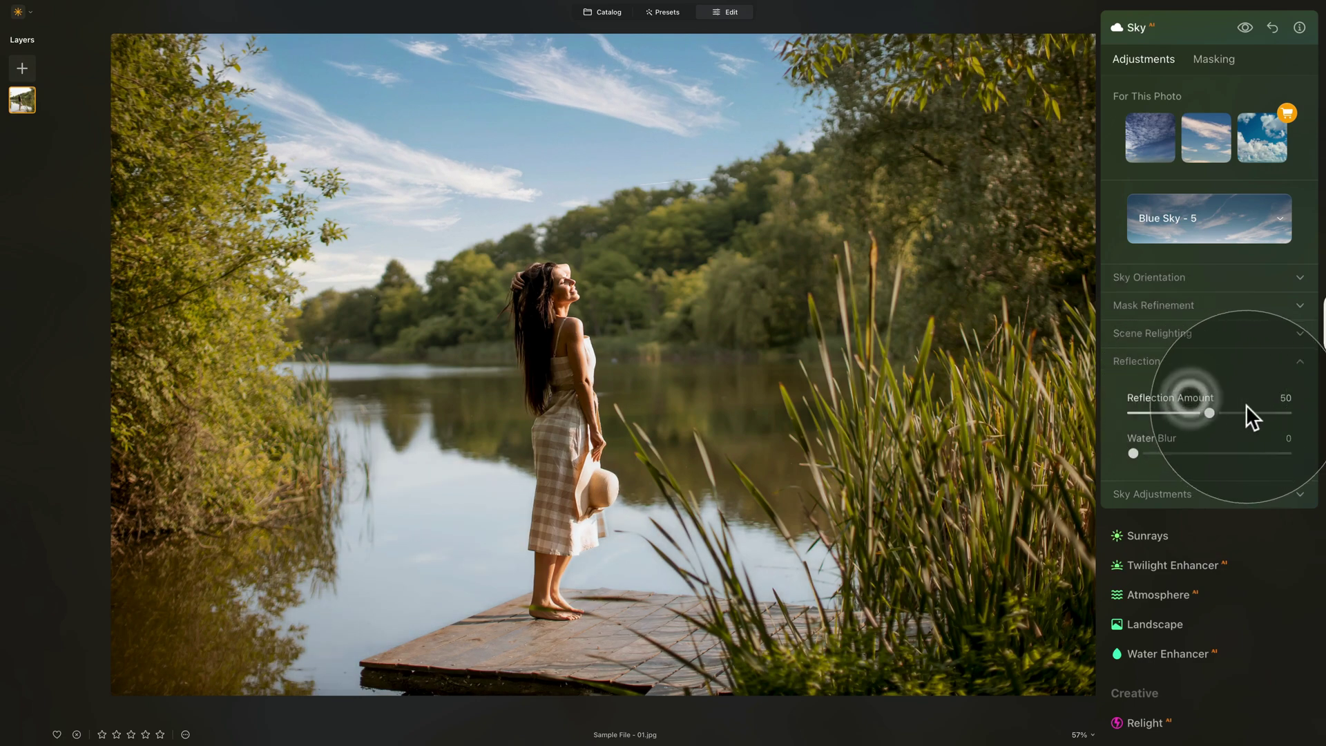
drag(1232, 409, 1225, 412)
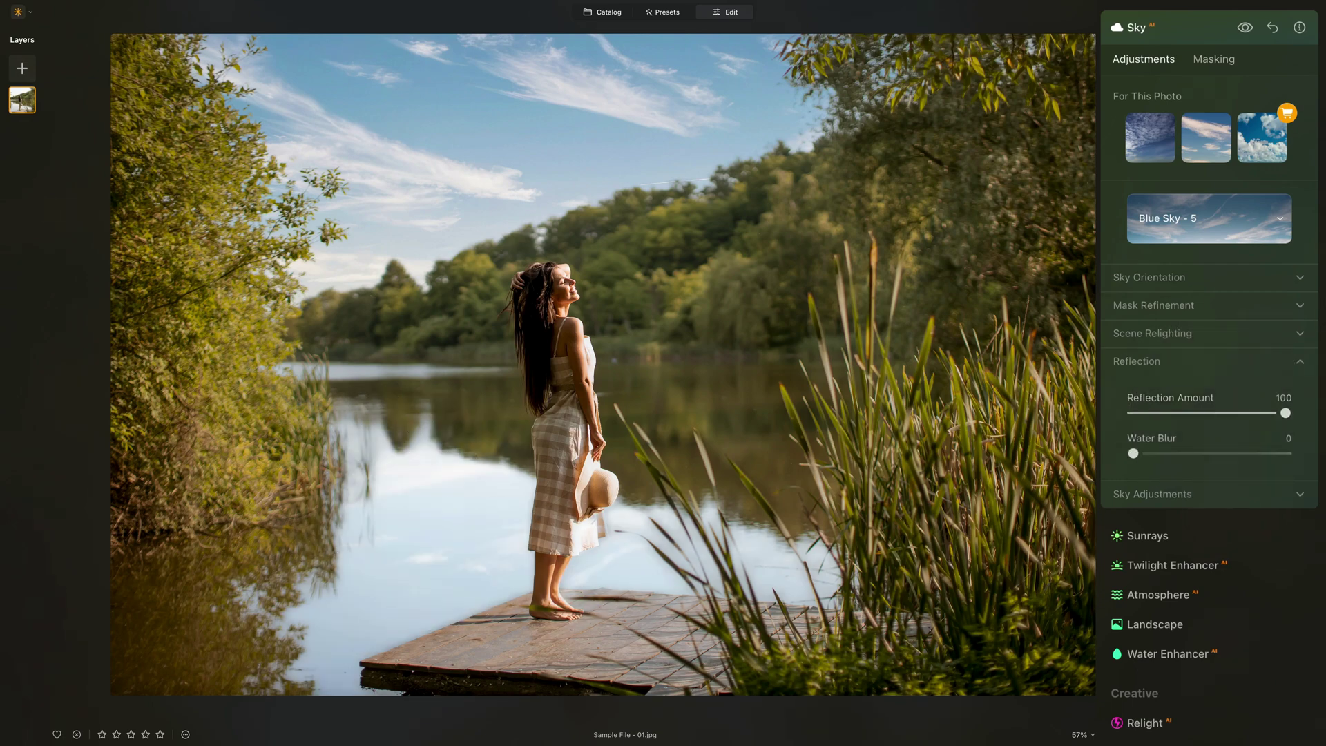
drag(1208, 454, 1145, 459)
click(1217, 413)
drag(1219, 413, 1227, 412)
click(1178, 363)
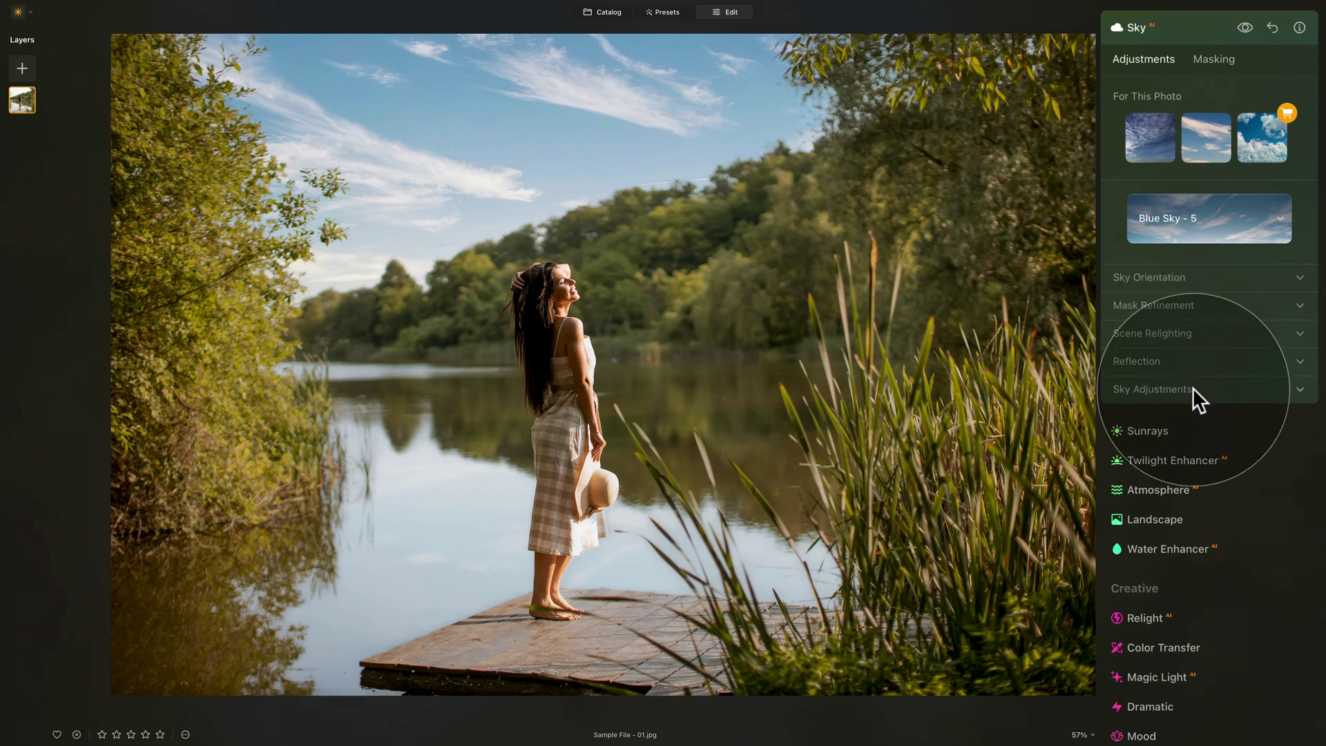
In Sky Adjustments, set Defocus to 30 and Atmospheric Haze to 70.
click(1191, 389)
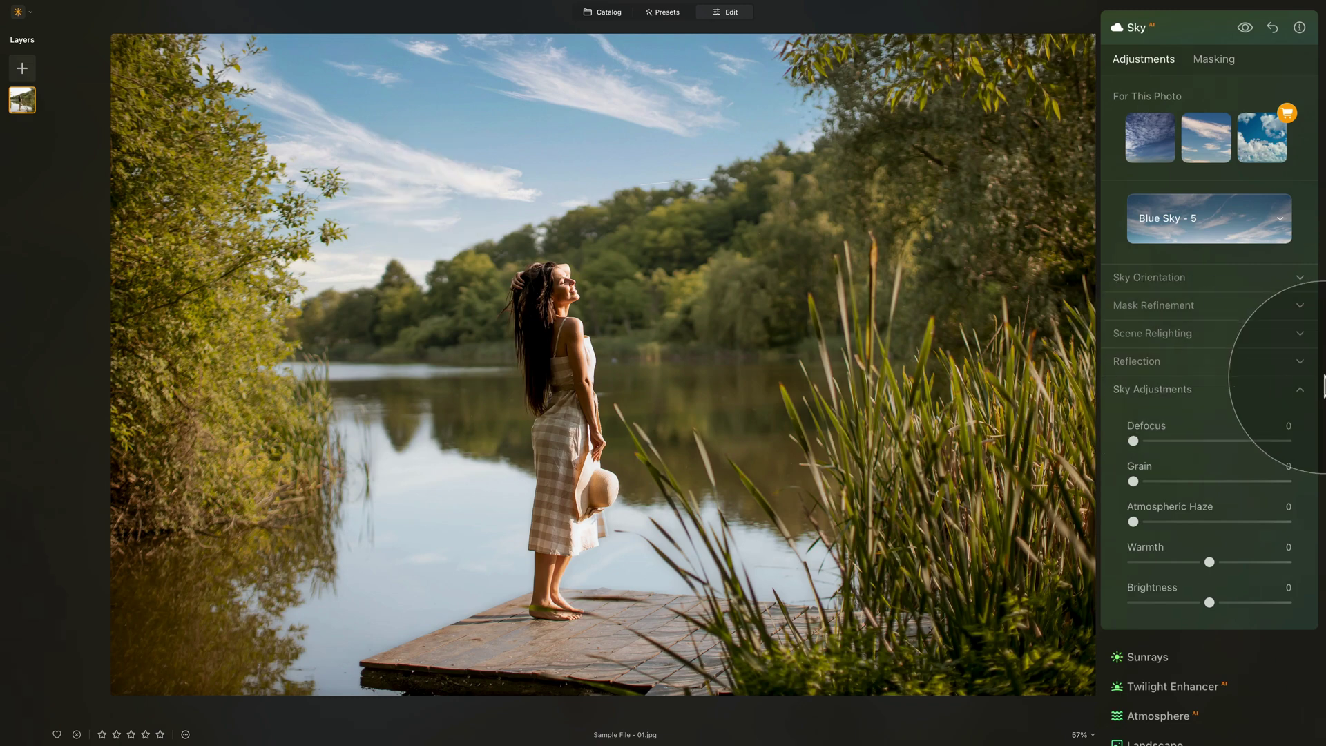
drag(1153, 441, 1179, 441)
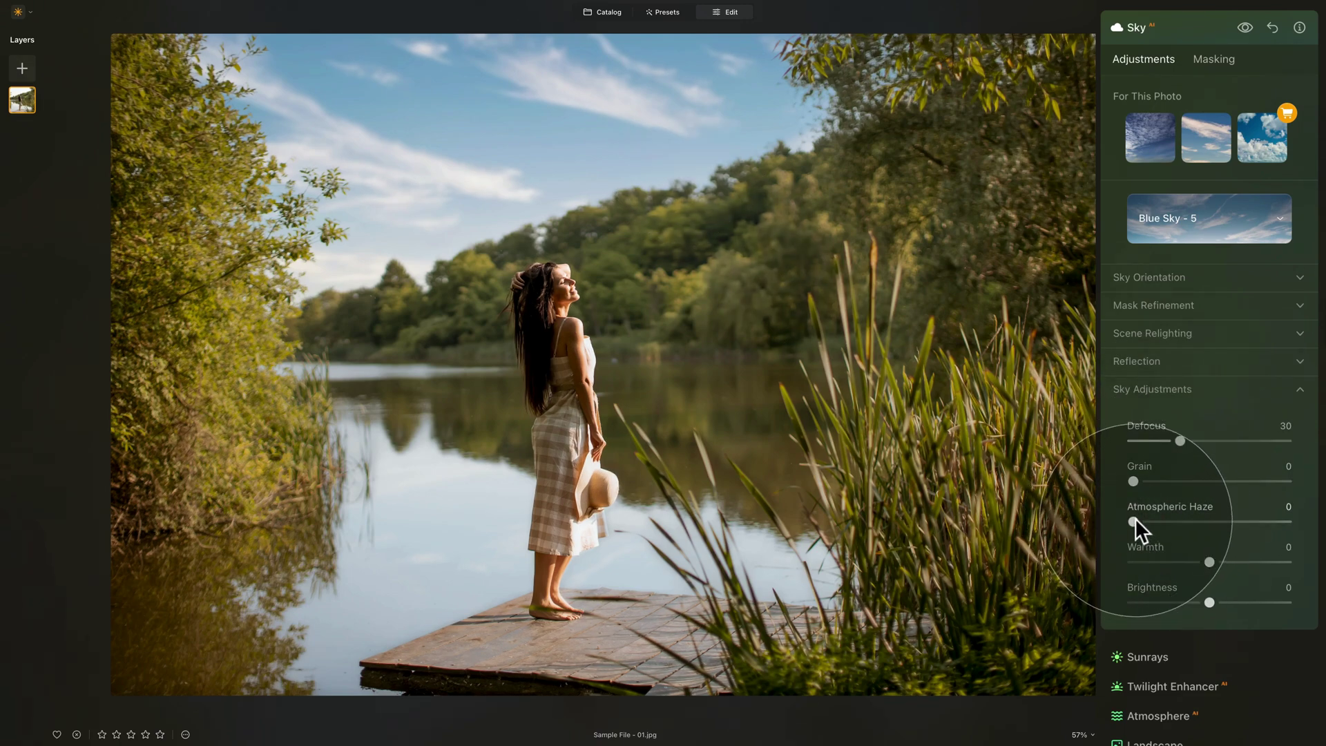
drag(1134, 518, 1269, 530)
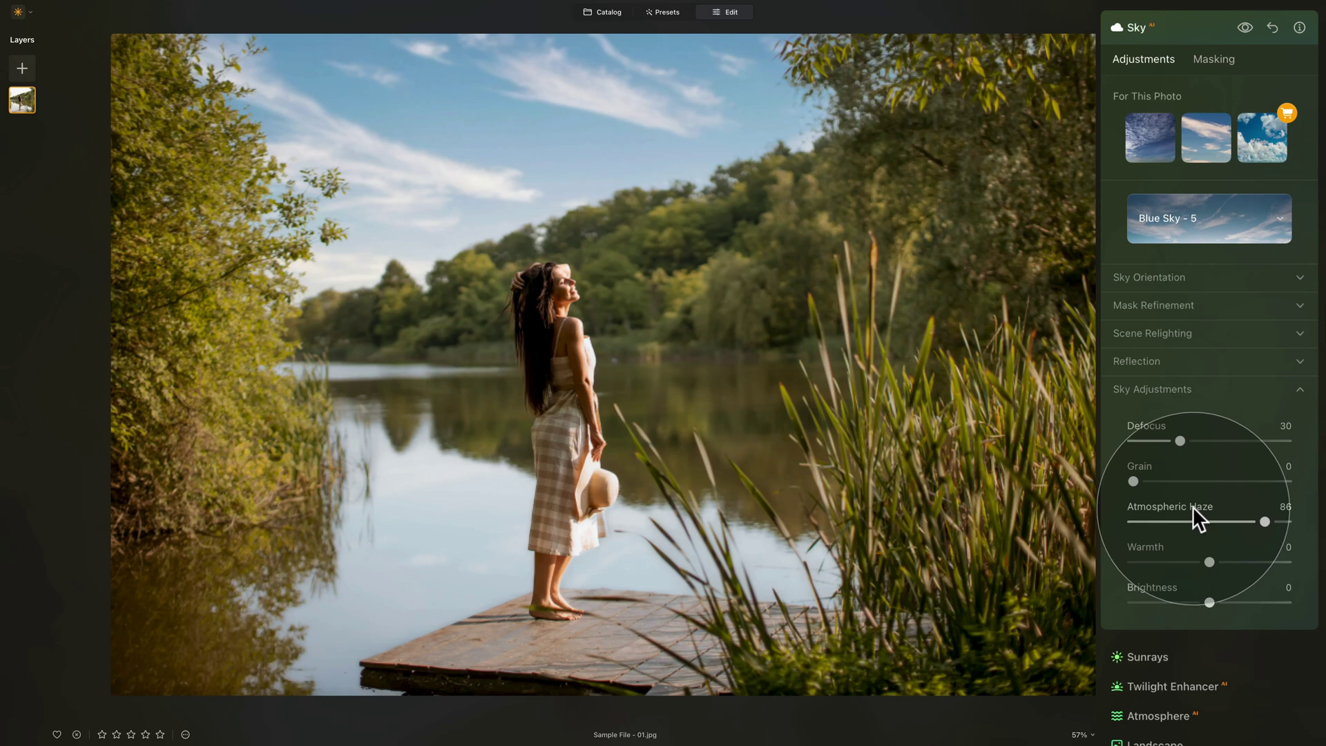
click(1155, 519)
drag(1154, 516, 1239, 527)
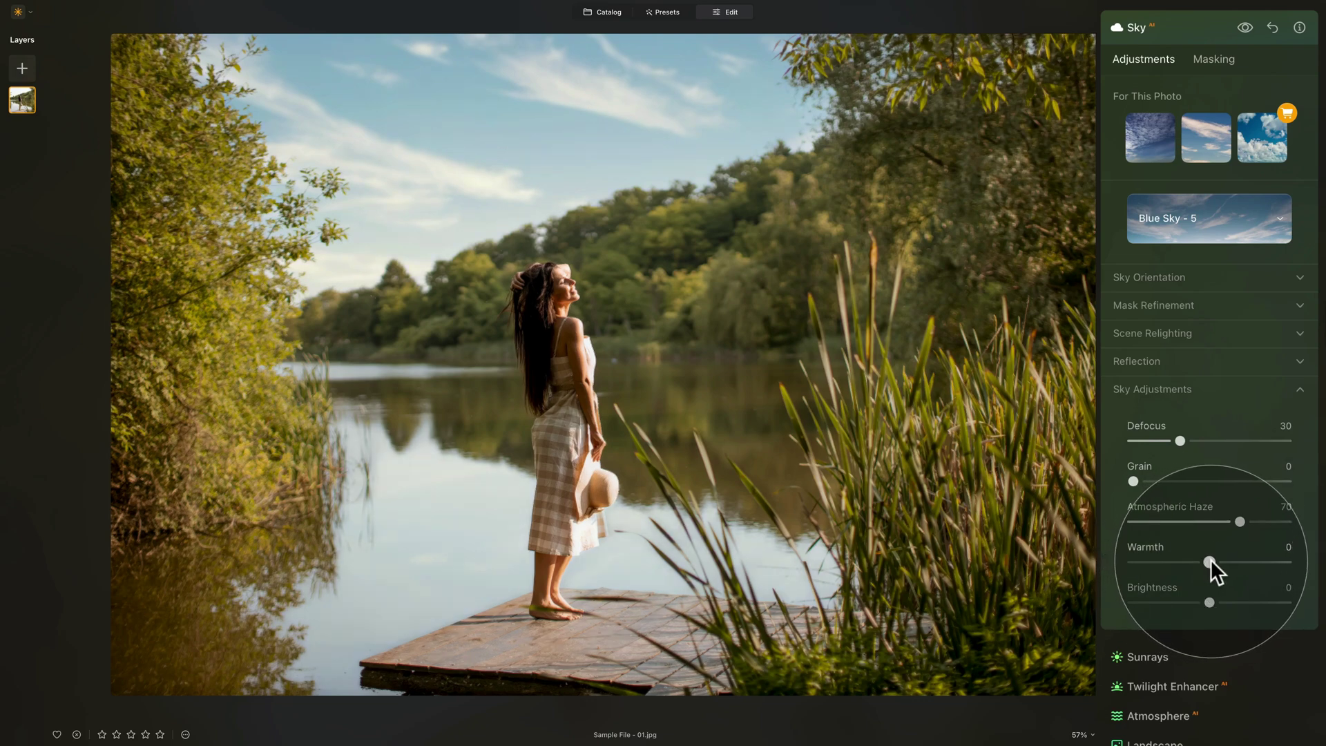
Warm the sky to Warmth 30 and lift its Brightness to 21.
drag(1208, 561, 1240, 562)
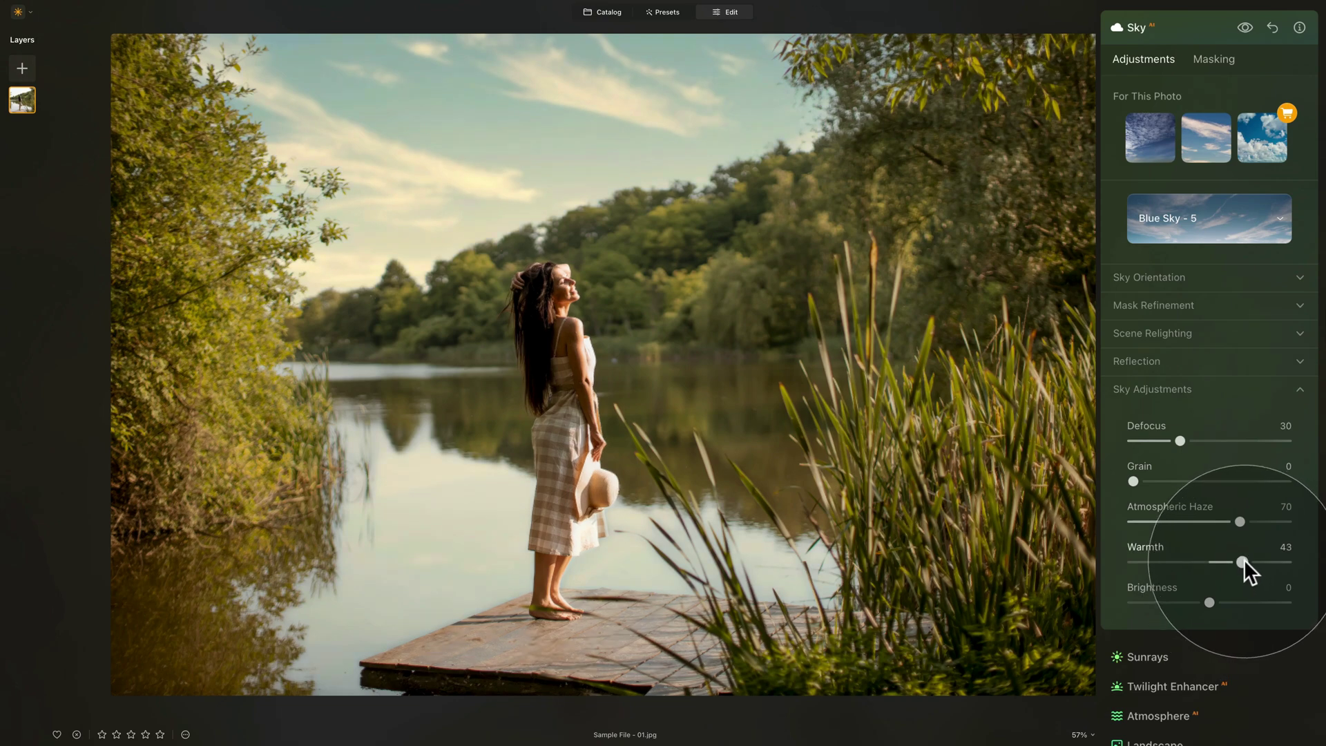
drag(1242, 561, 1096, 558)
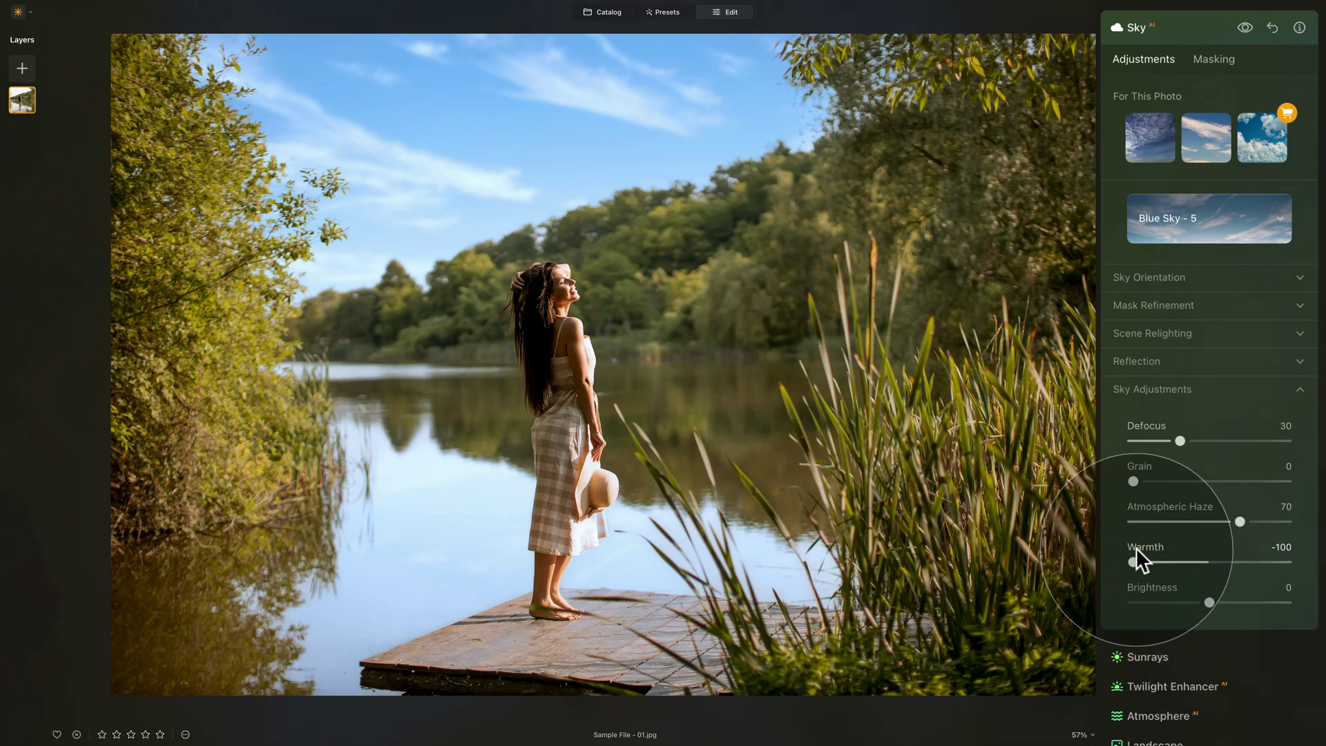
drag(1135, 549, 1233, 560)
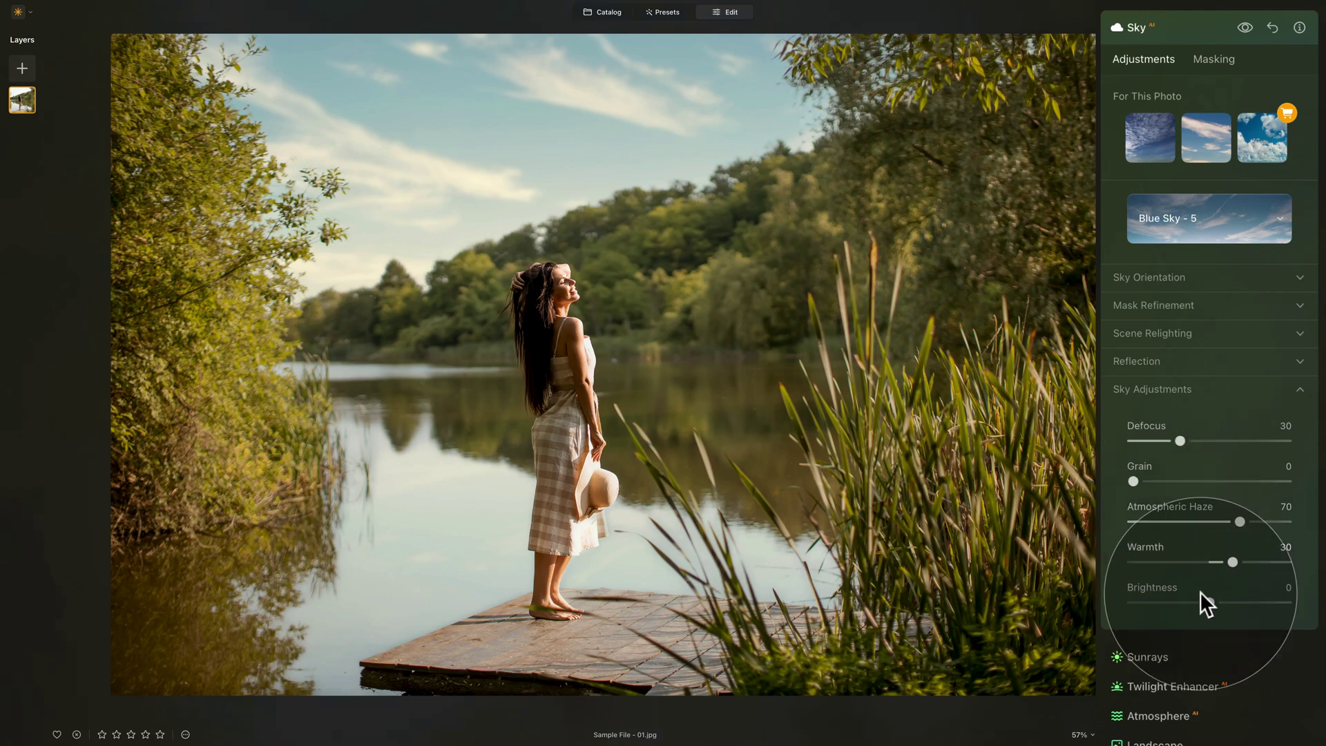
drag(1208, 601, 1096, 599)
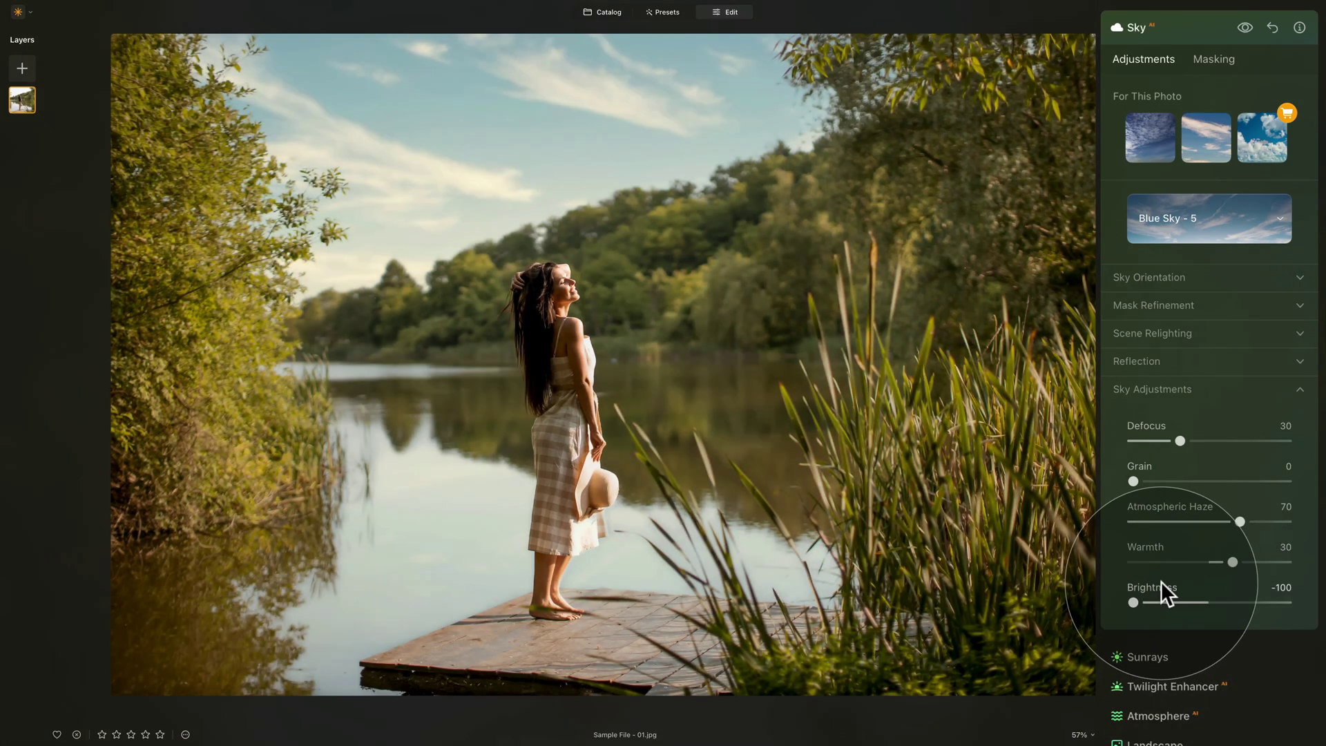
drag(1208, 601, 1229, 602)
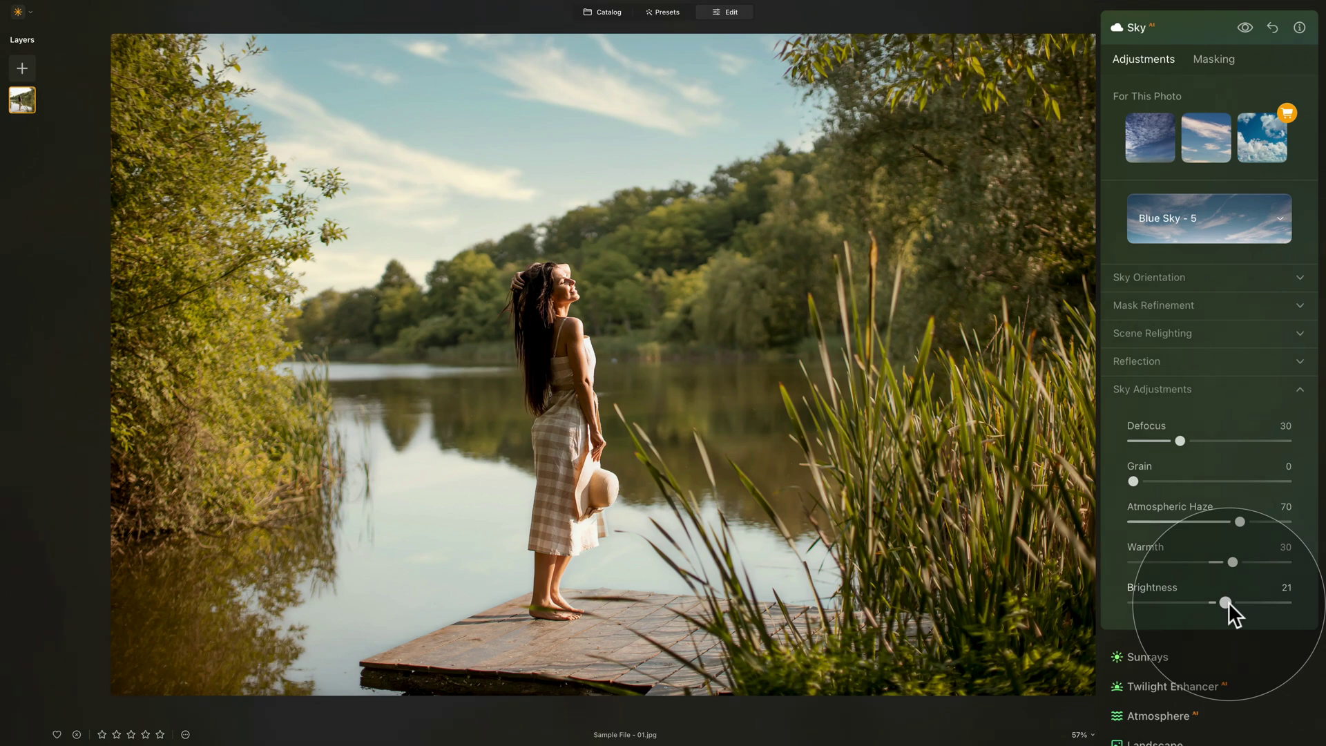
click(1201, 387)
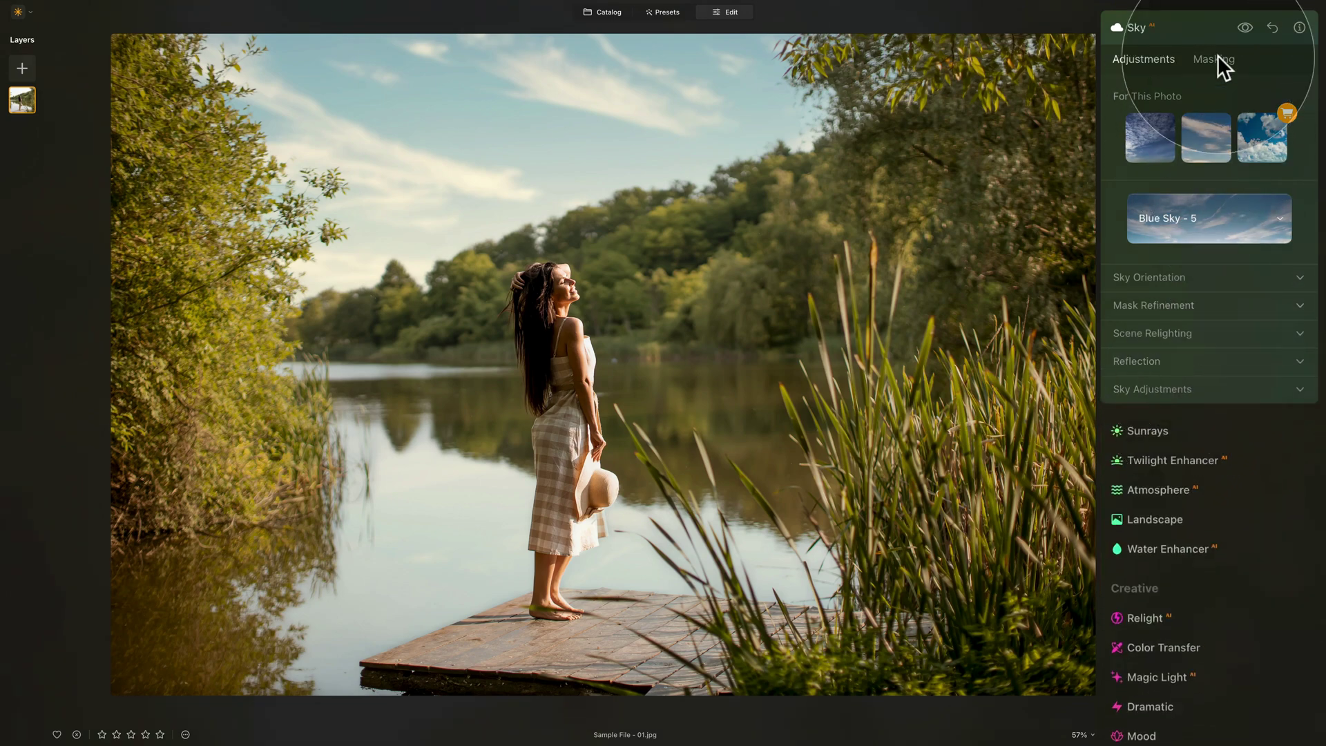
Compare with the original sky, then set up an Erase mask brush at Size 335, Strength 30.
click(1245, 28)
click(1245, 27)
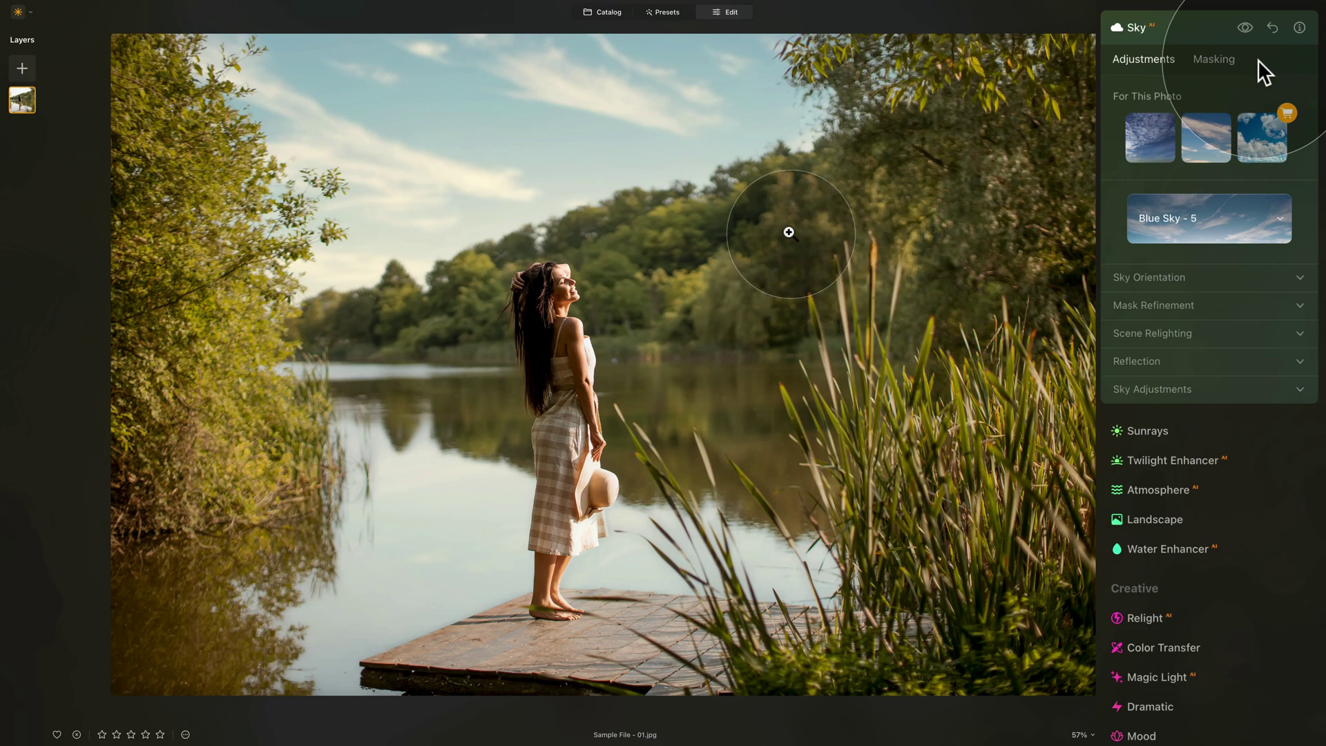
click(1217, 58)
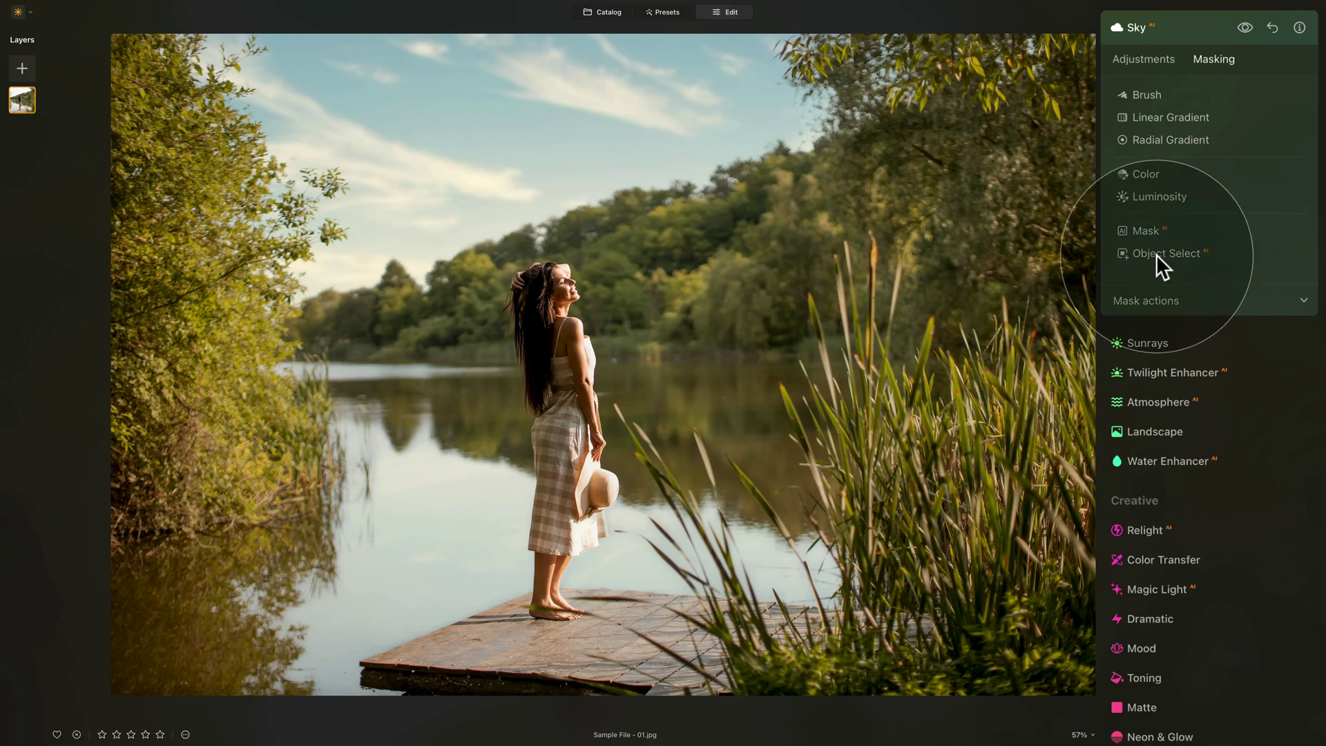
click(1153, 91)
click(1237, 116)
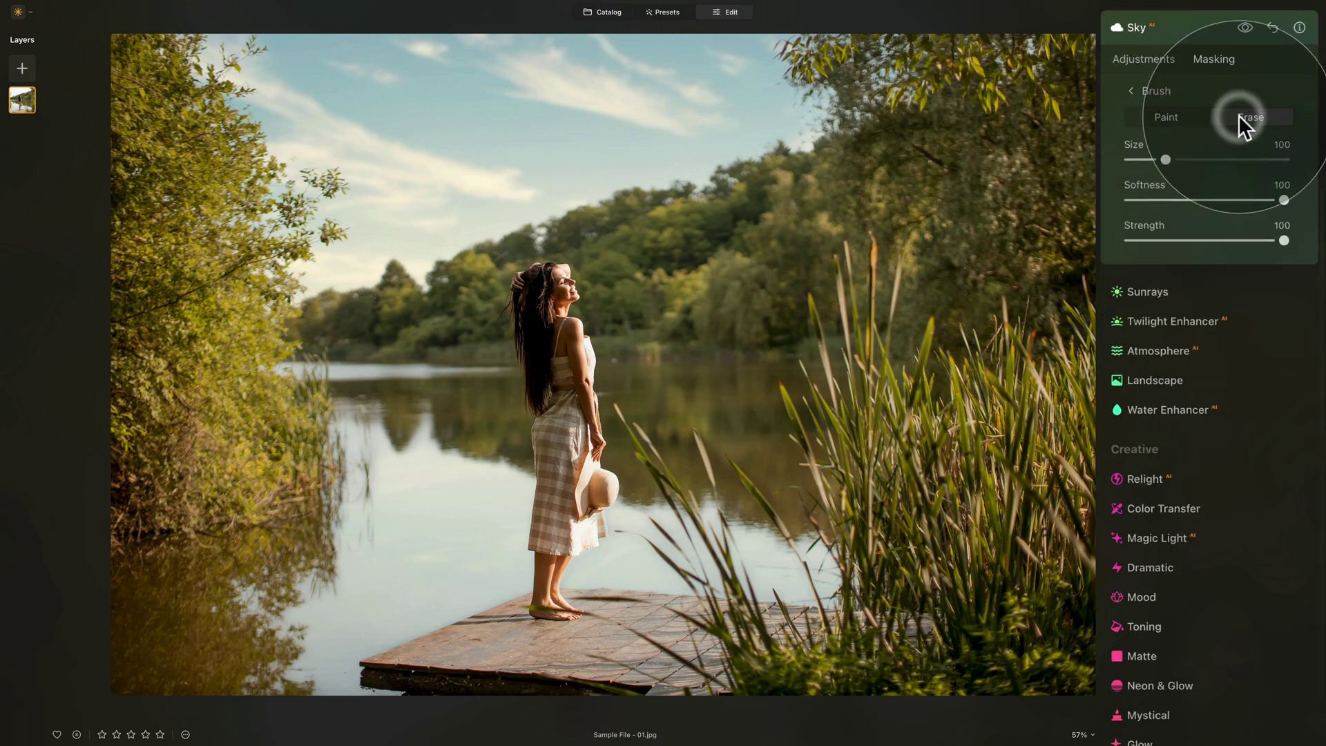
drag(1139, 240, 1172, 239)
drag(1165, 159, 1258, 160)
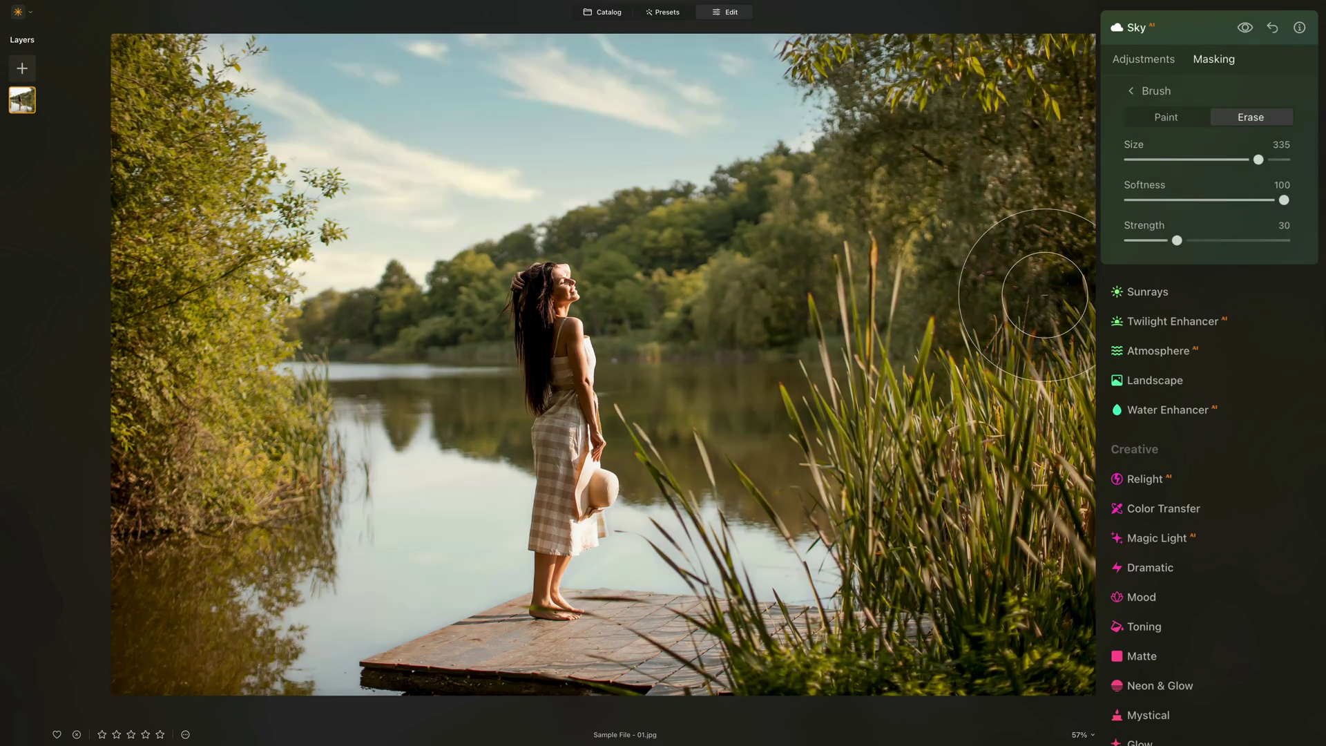
Brush away the sky effect over the right reeds, left trees and wooden dock.
mouse_move(953, 200)
mouse_down()
mouse_move(1043, 205)
mouse_move(1001, 362)
mouse_move(1036, 494)
mouse_move(1029, 531)
mouse_up()
mouse_move(1014, 181)
mouse_down()
mouse_move(961, 331)
mouse_move(1028, 538)
mouse_up()
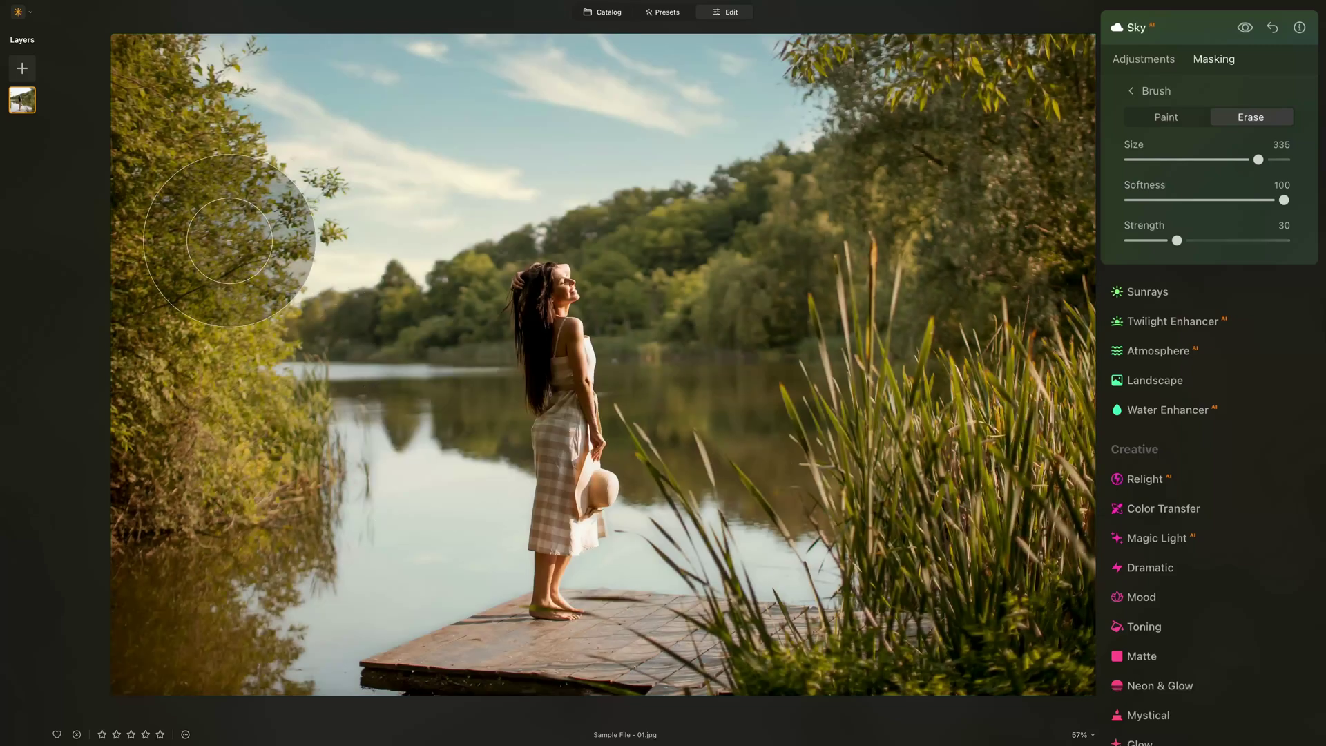
mouse_move(230, 240)
mouse_down()
mouse_move(136, 311)
mouse_move(125, 136)
mouse_move(155, 378)
mouse_move(141, 187)
mouse_move(134, 466)
mouse_move(146, 392)
mouse_move(207, 593)
mouse_up()
mouse_move(370, 622)
mouse_down()
mouse_move(350, 557)
mouse_move(456, 525)
mouse_move(408, 488)
mouse_move(364, 607)
mouse_move(207, 663)
mouse_up()
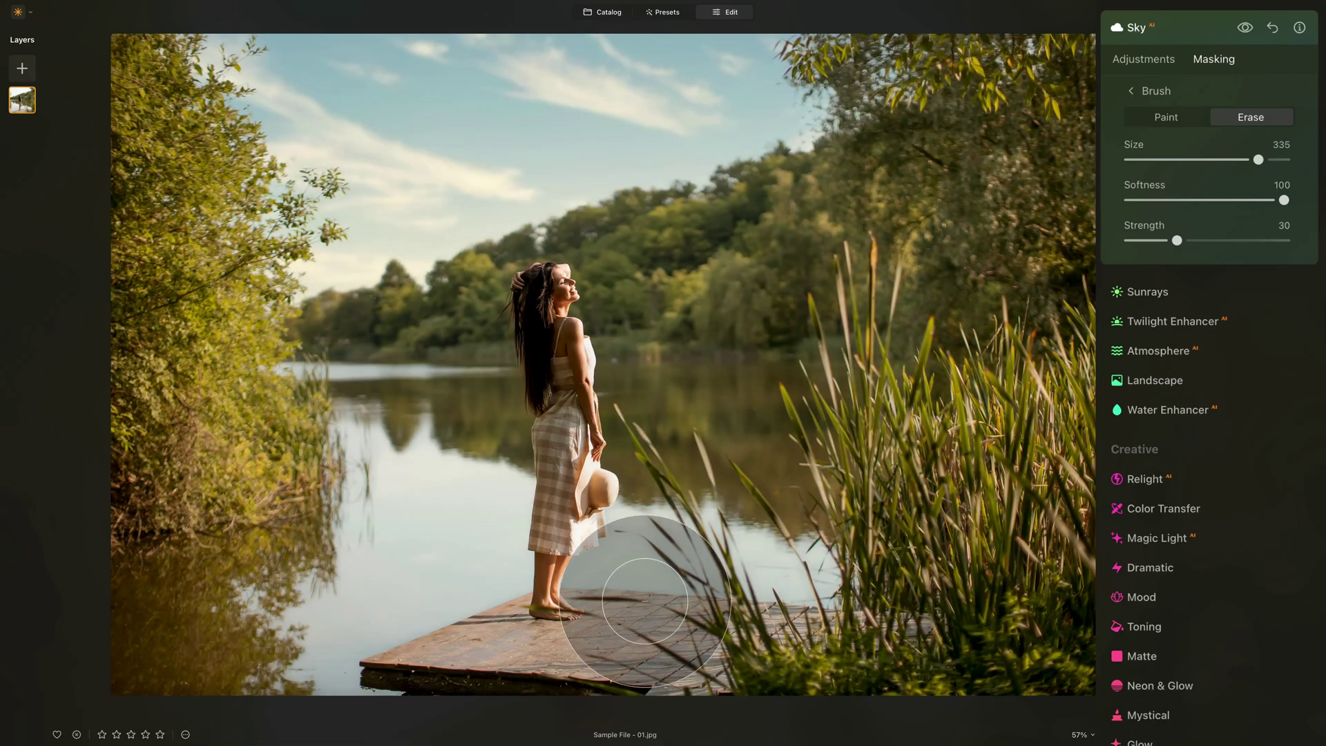
mouse_move(644, 600)
mouse_down()
mouse_move(674, 527)
mouse_move(843, 587)
mouse_move(925, 635)
mouse_up()
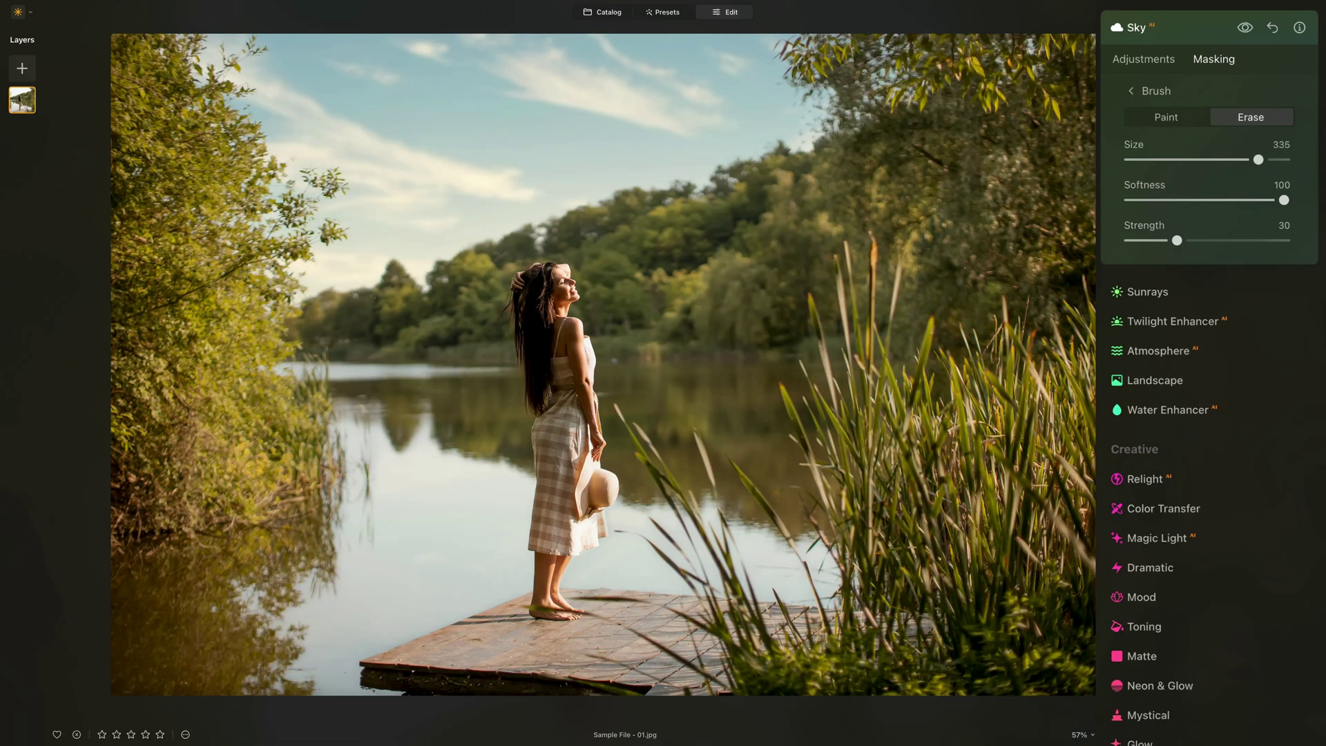
click(1146, 60)
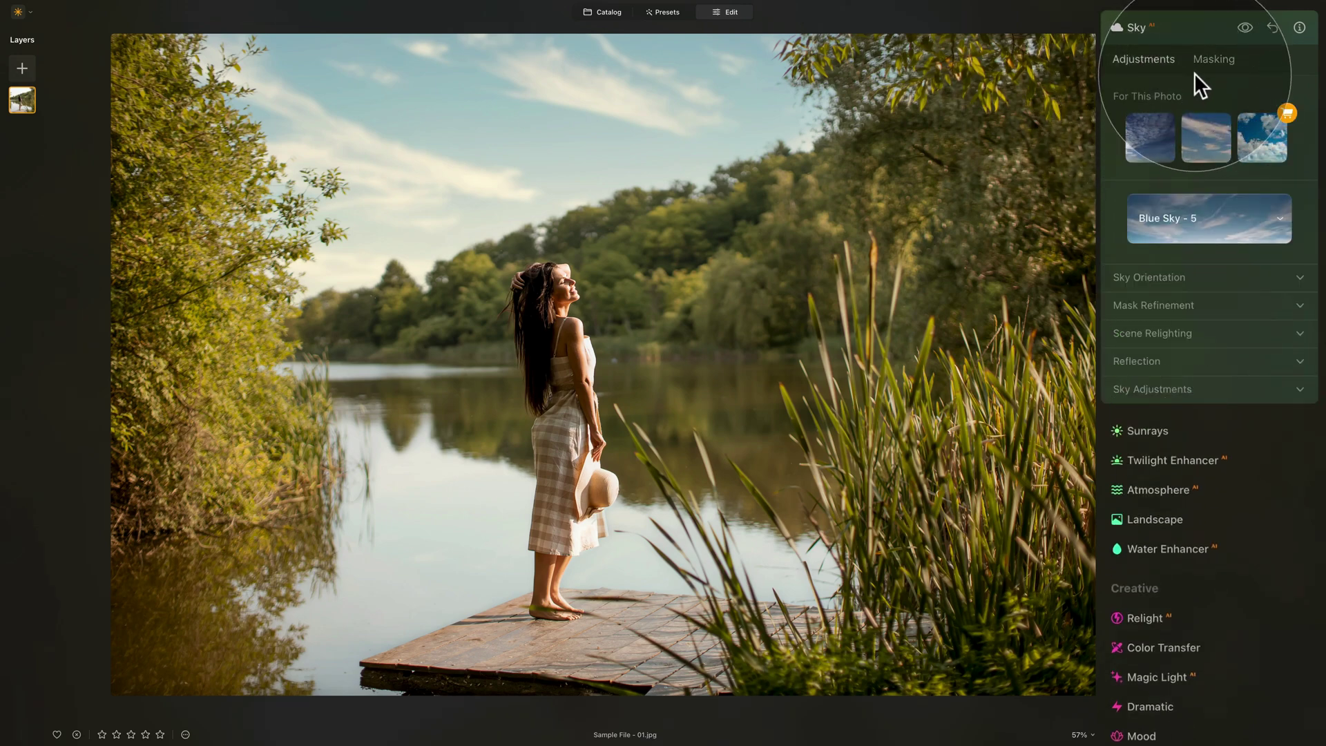
click(1215, 60)
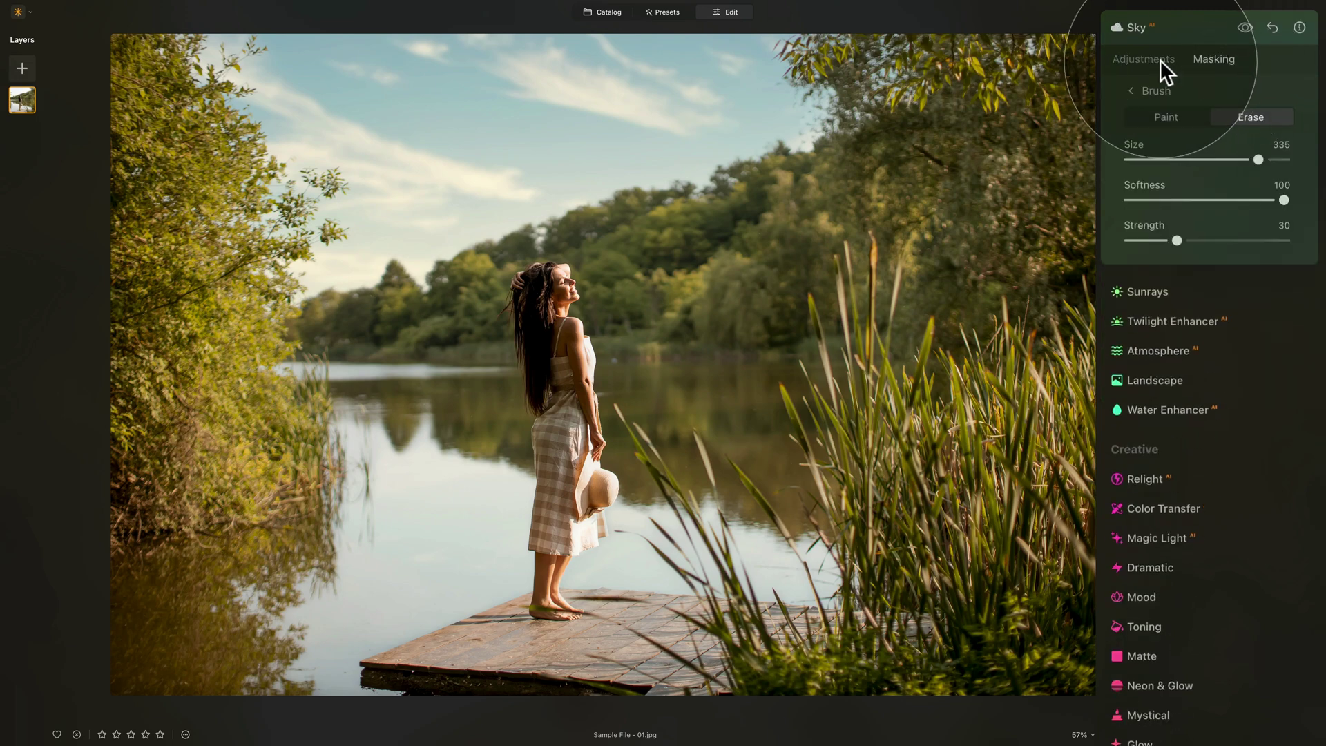
click(1159, 59)
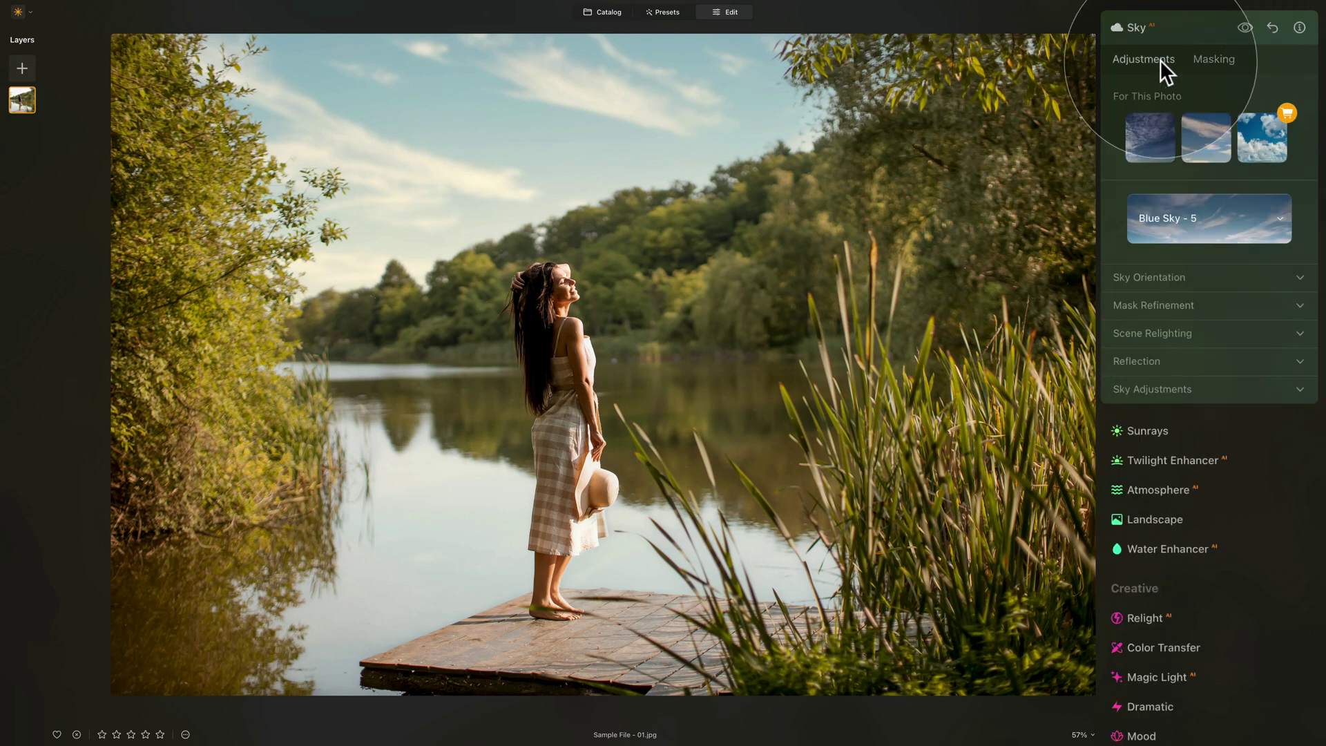